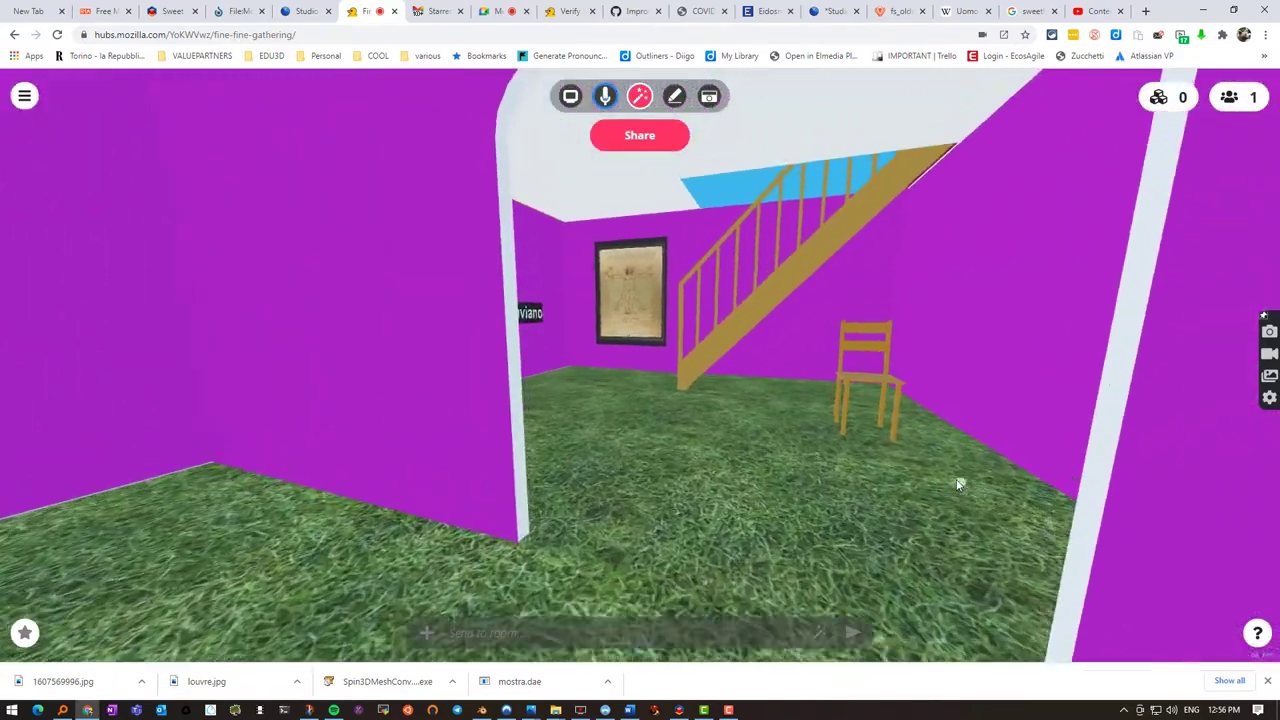
- Walk through the Hubs room up to the Vitruvian Man painting beside the staircase
{"action": "key", "text": "w"}
{"action": "key", "text": "w"}
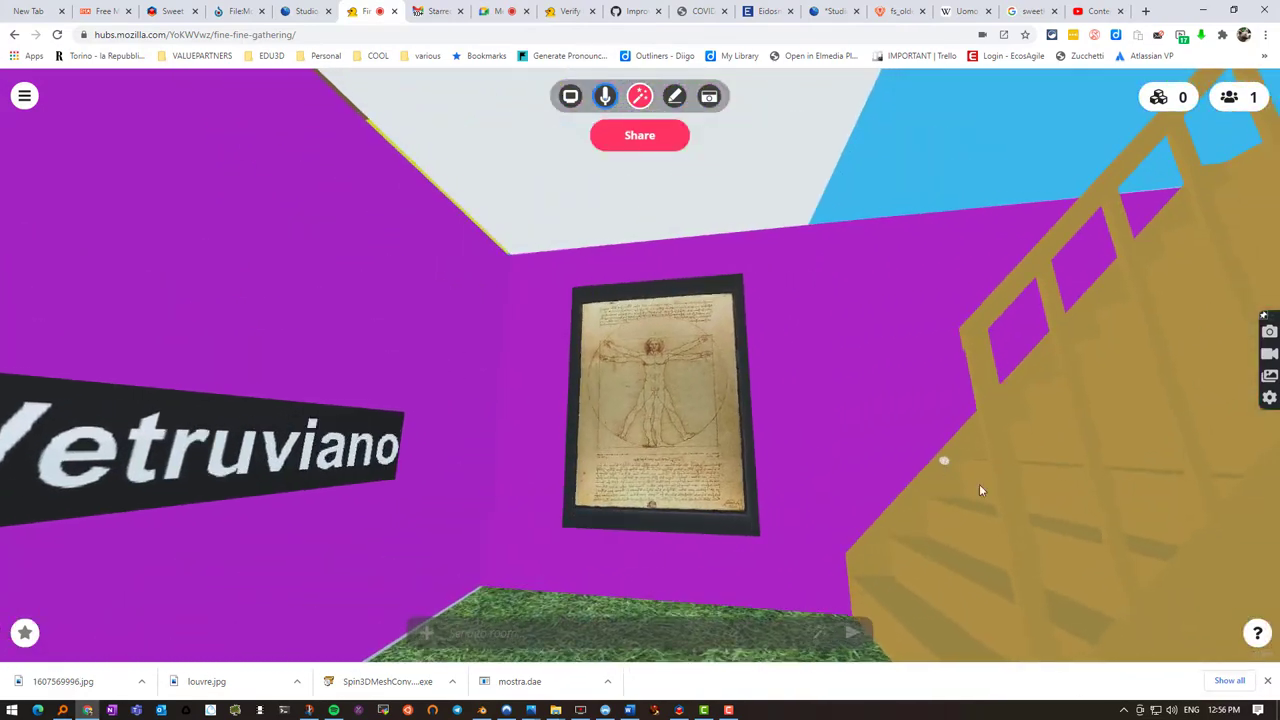
{"action": "mouse_move", "coordinate": [863, 510]}
{"action": "left_mouse_down"}
{"action": "mouse_move", "coordinate": [970, 450]}
{"action": "mouse_move", "coordinate": [933, 390]}
{"action": "mouse_move", "coordinate": [777, 571]}
{"action": "mouse_move", "coordinate": [726, 539]}
{"action": "mouse_move", "coordinate": [731, 563]}
{"action": "left_mouse_up"}
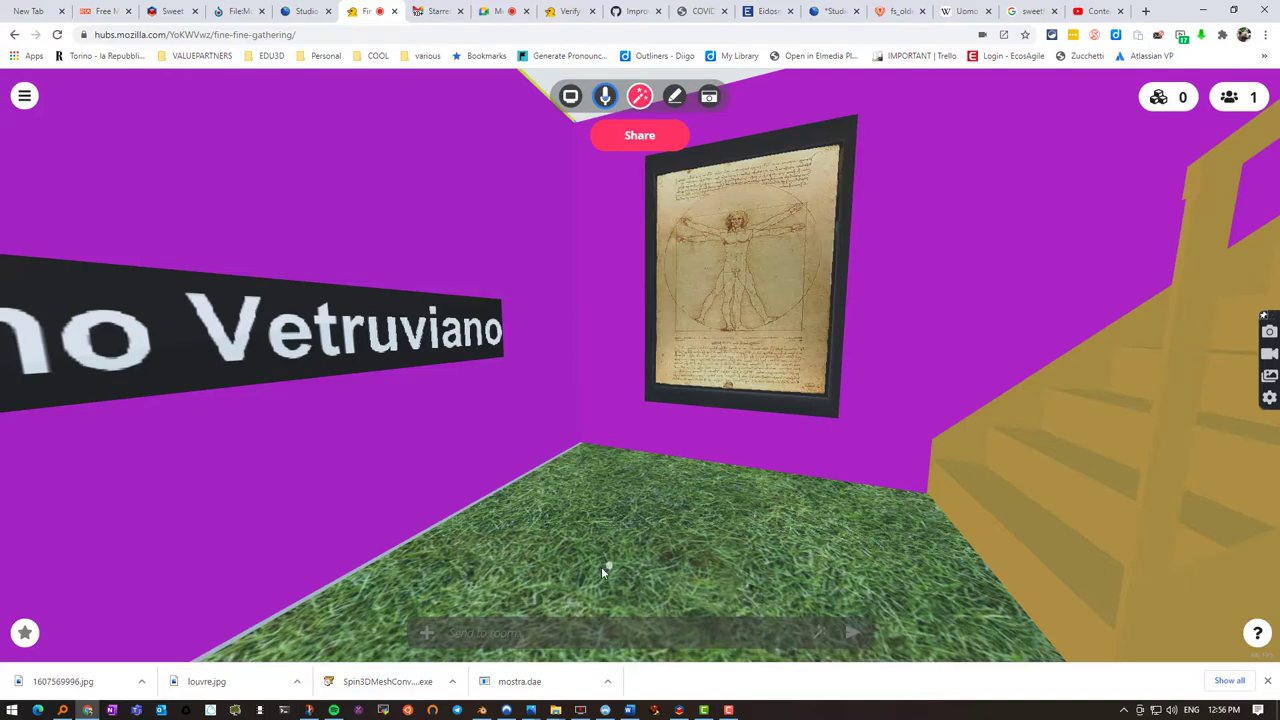
- Switch to the Spoke project and place a Way Point on the grass floor near the Vitruvian Man painting, about X 3, Z 1
{"action": "left_click", "coordinate": [300, 11]}
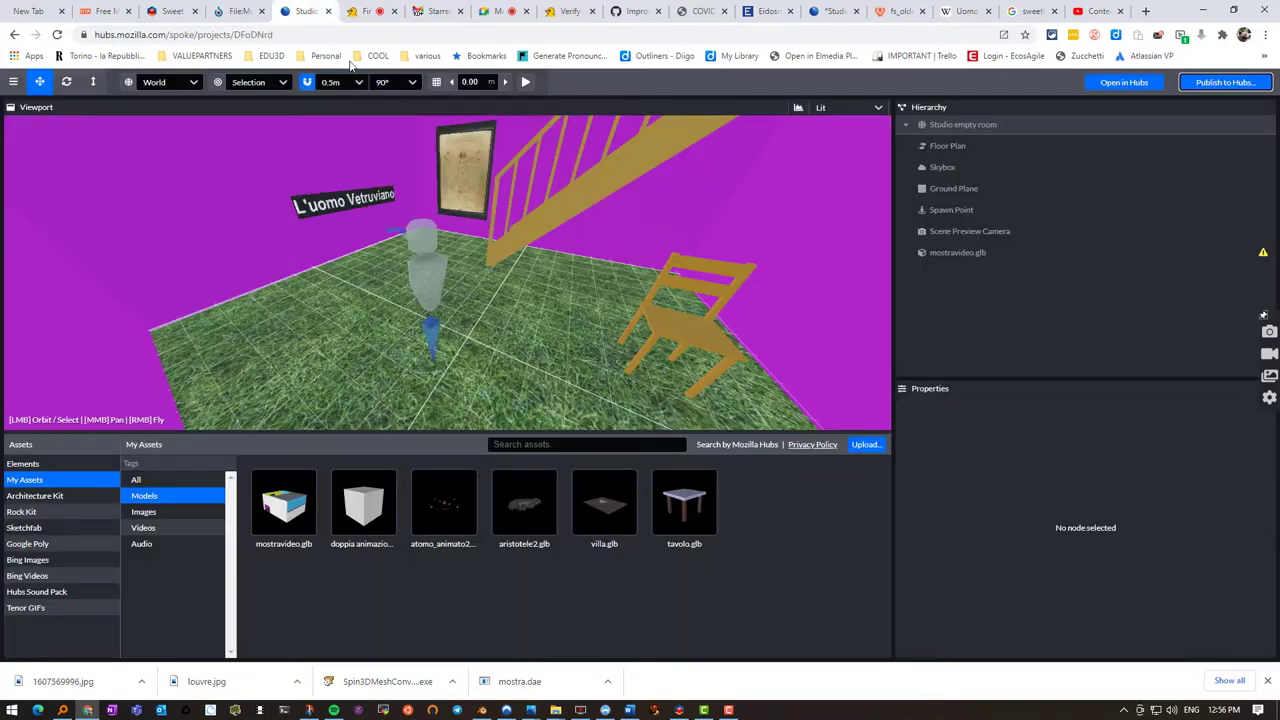
{"action": "mouse_move", "coordinate": [556, 333]}
{"action": "left_mouse_down"}
{"action": "mouse_move", "coordinate": [509, 319]}
{"action": "mouse_move", "coordinate": [532, 328]}
{"action": "left_mouse_up"}
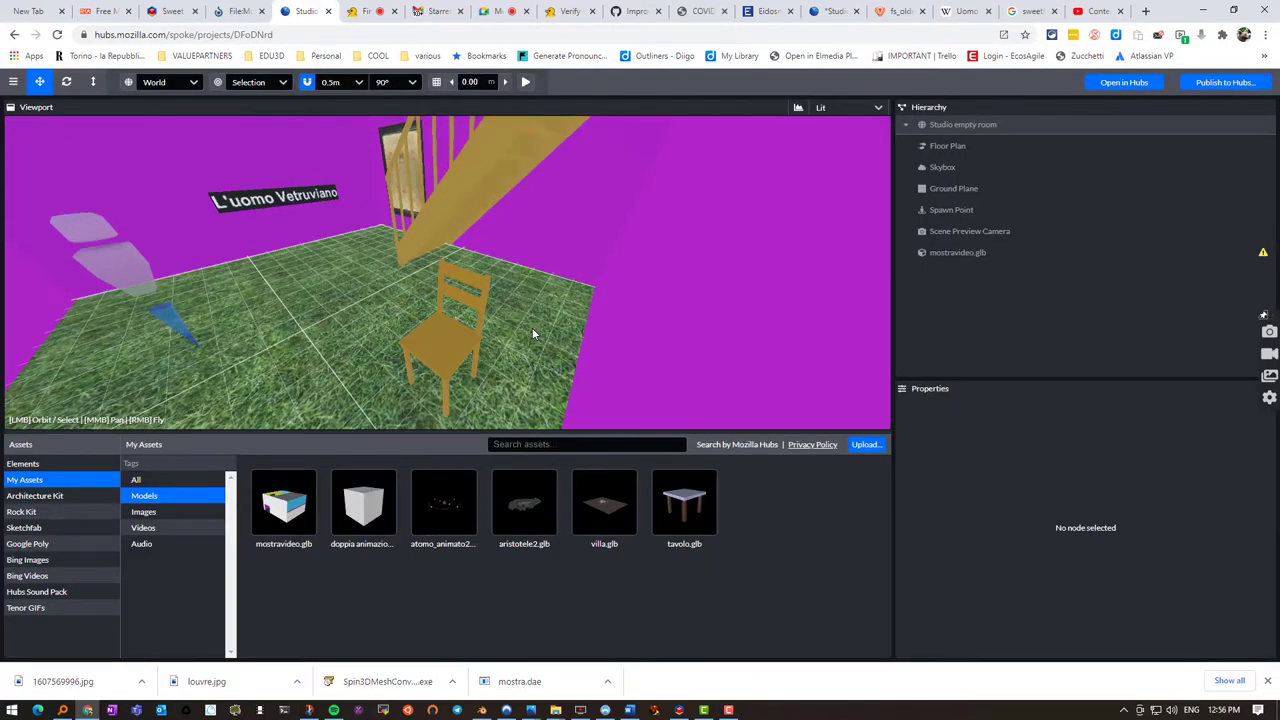
{"action": "scroll", "coordinate": [532, 327], "scroll_direction": "up", "scroll_amount": 3}
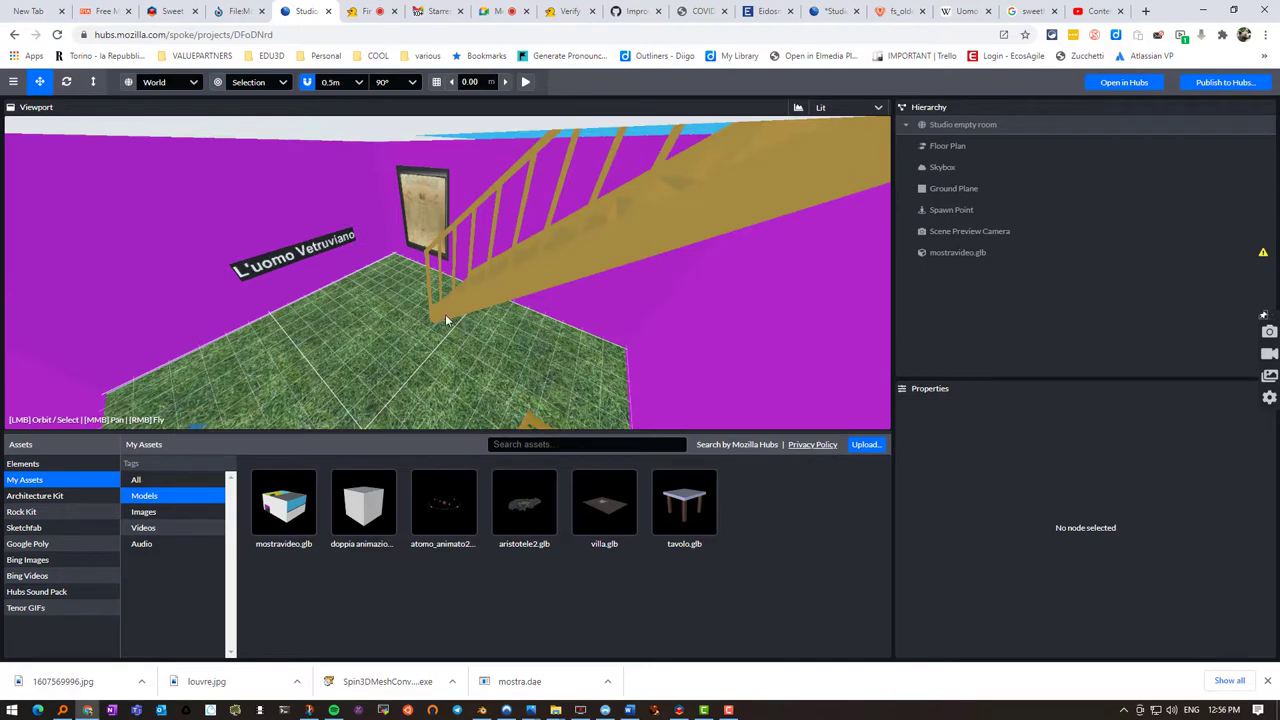
{"action": "key", "text": "w"}
{"action": "mouse_move", "coordinate": [391, 329]}
{"action": "right_mouse_down"}
{"action": "mouse_move", "coordinate": [372, 292]}
{"action": "mouse_move", "coordinate": [340, 322]}
{"action": "mouse_move", "coordinate": [316, 258]}
{"action": "mouse_move", "coordinate": [315, 320]}
{"action": "mouse_move", "coordinate": [242, 409]}
{"action": "right_mouse_up"}
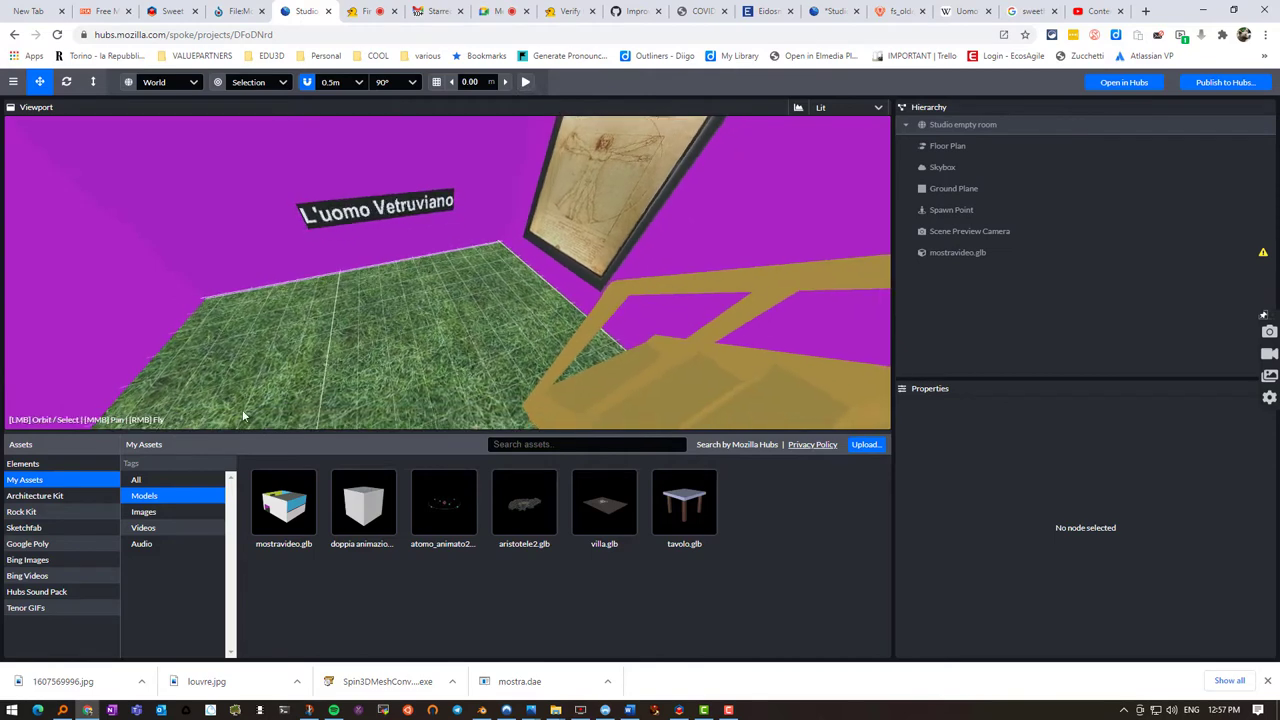
{"action": "left_click", "coordinate": [45, 465]}
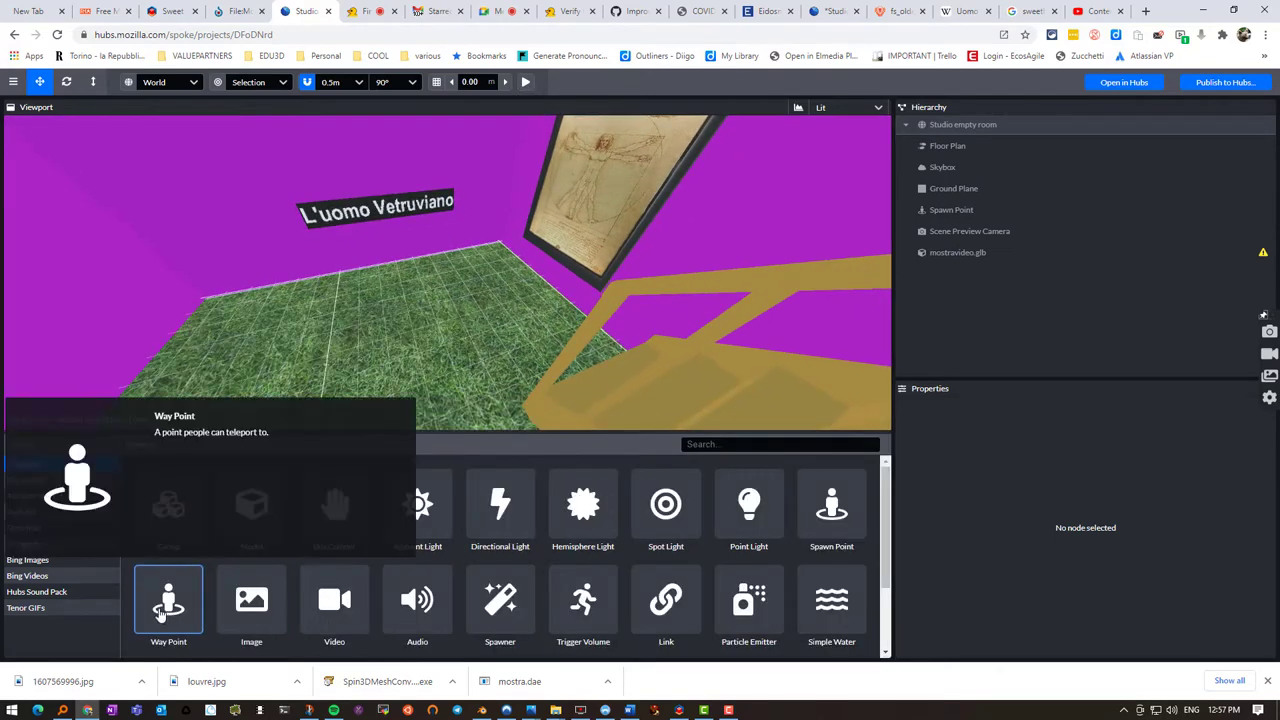
{"action": "left_click_drag", "start_coordinate": [162, 612], "coordinate": [535, 331]}
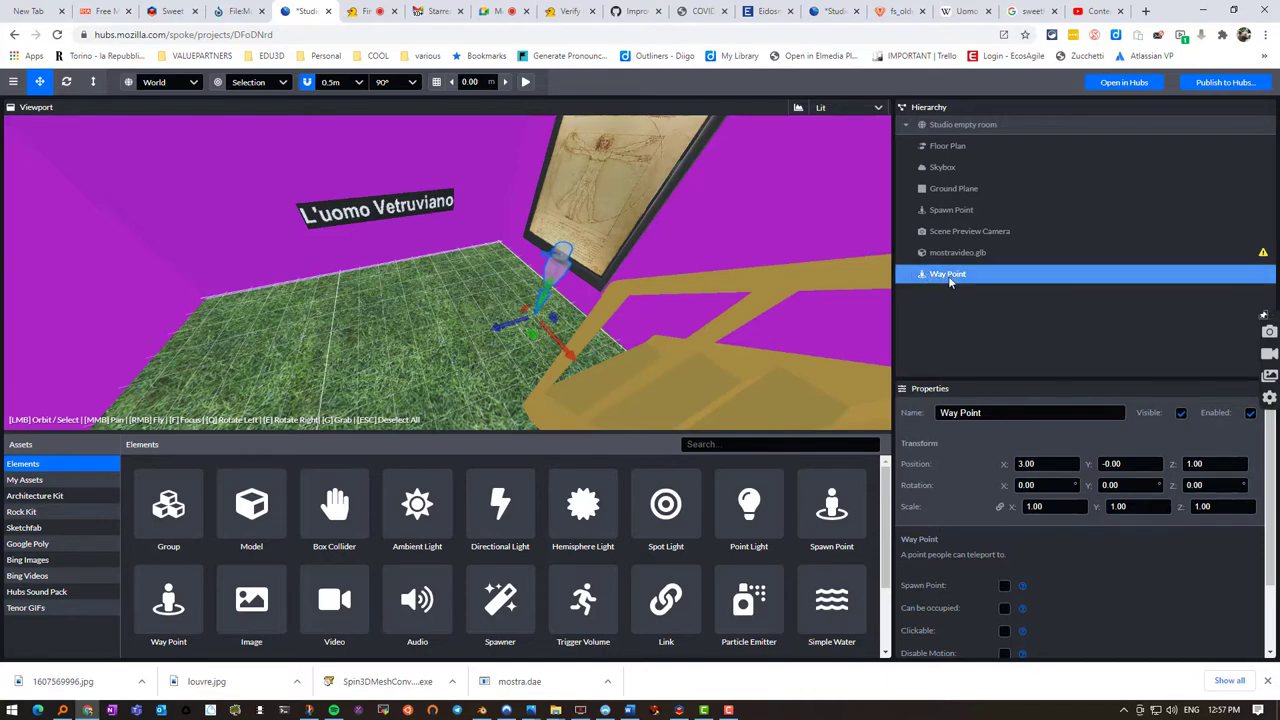
- Rename the ground-floor way point as piano_0
{"action": "left_click", "coordinate": [990, 410]}
{"action": "left_click_drag", "start_coordinate": [985, 412], "coordinate": [926, 415]}
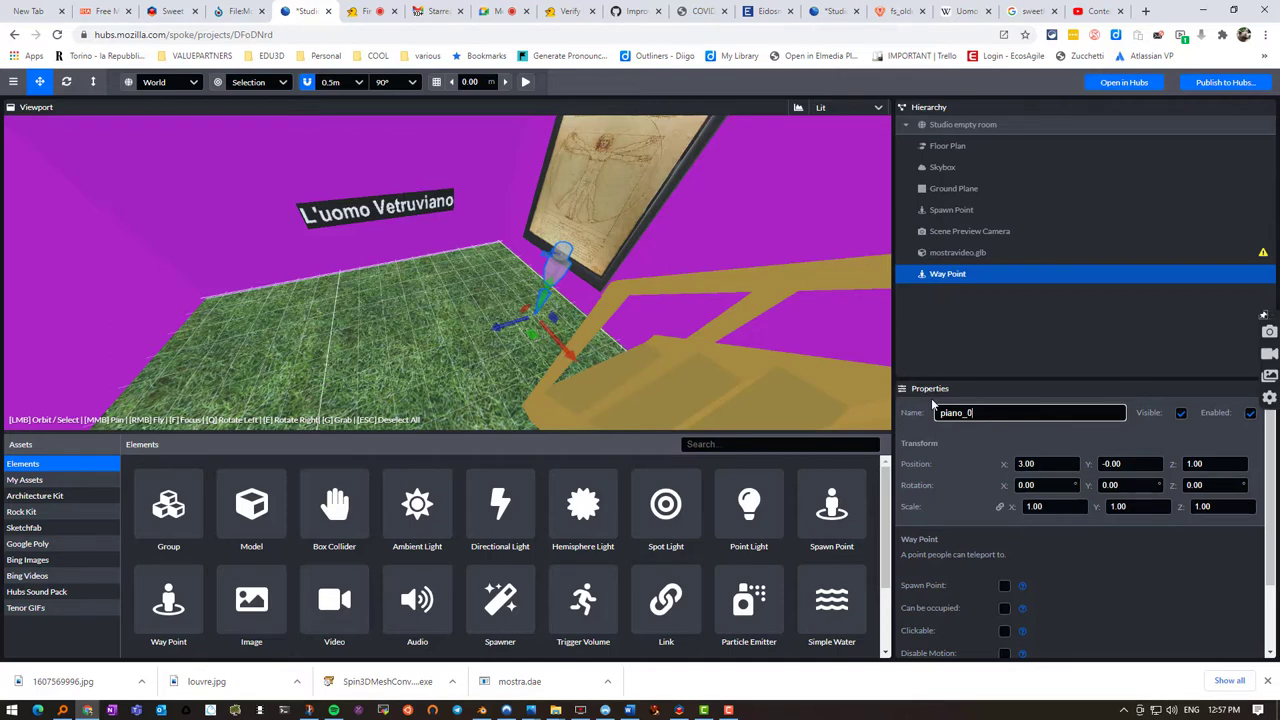
{"action": "key", "text": "Return"}
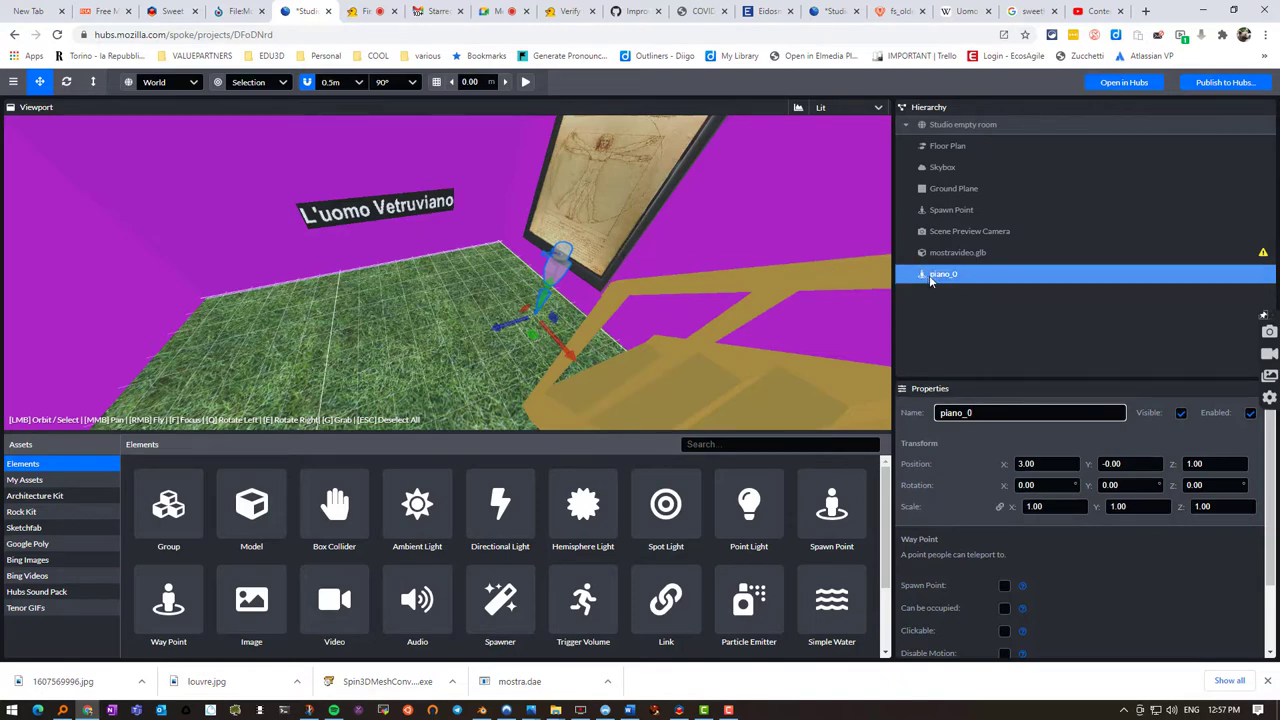
- Place a second Way Point on the upper floor near the top of the stairs, about X 10, Y 4.5, Z 1.5
{"action": "left_click", "coordinate": [605, 210]}
{"action": "mouse_move", "coordinate": [604, 203]}
{"action": "right_mouse_down"}
{"action": "mouse_move", "coordinate": [604, 222]}
{"action": "mouse_move", "coordinate": [640, 170]}
{"action": "mouse_move", "coordinate": [612, 140]}
{"action": "mouse_move", "coordinate": [680, 154]}
{"action": "mouse_move", "coordinate": [657, 188]}
{"action": "mouse_move", "coordinate": [690, 160]}
{"action": "mouse_move", "coordinate": [675, 210]}
{"action": "mouse_move", "coordinate": [715, 178]}
{"action": "mouse_move", "coordinate": [712, 200]}
{"action": "mouse_move", "coordinate": [595, 195]}
{"action": "right_mouse_up"}
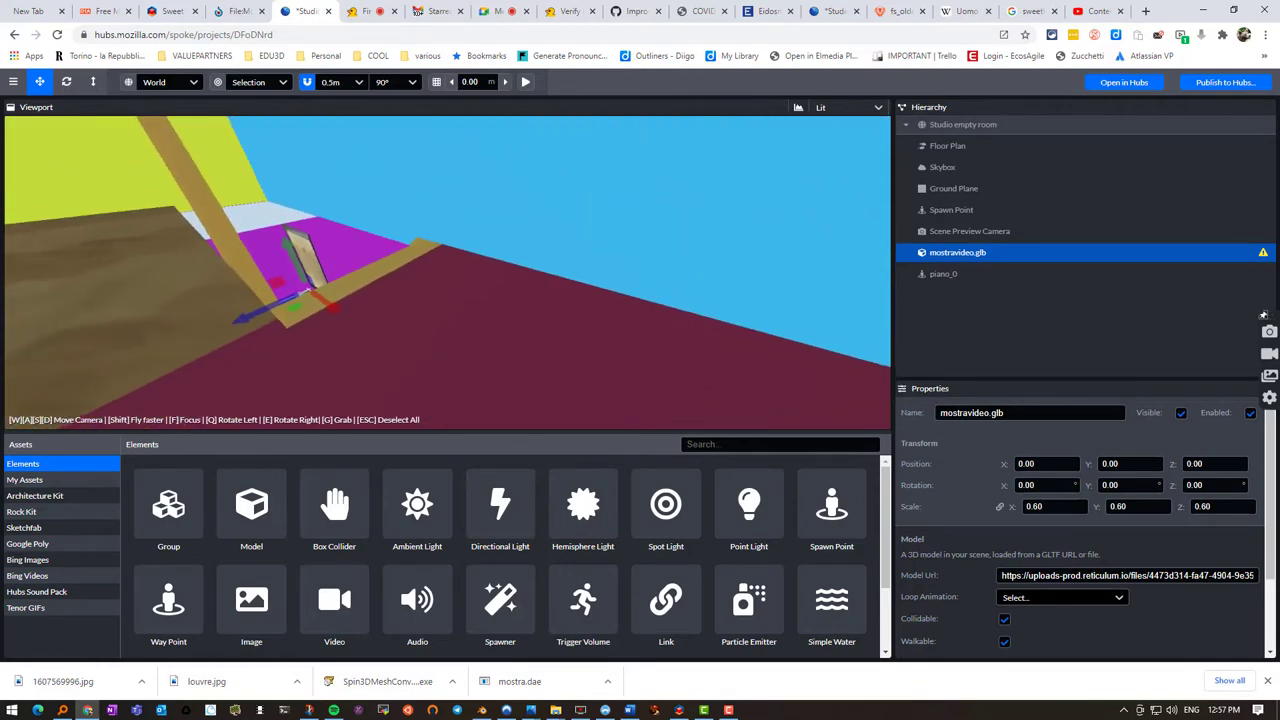
{"action": "right_click_drag", "start_coordinate": [680, 205], "coordinate": [676, 206]}
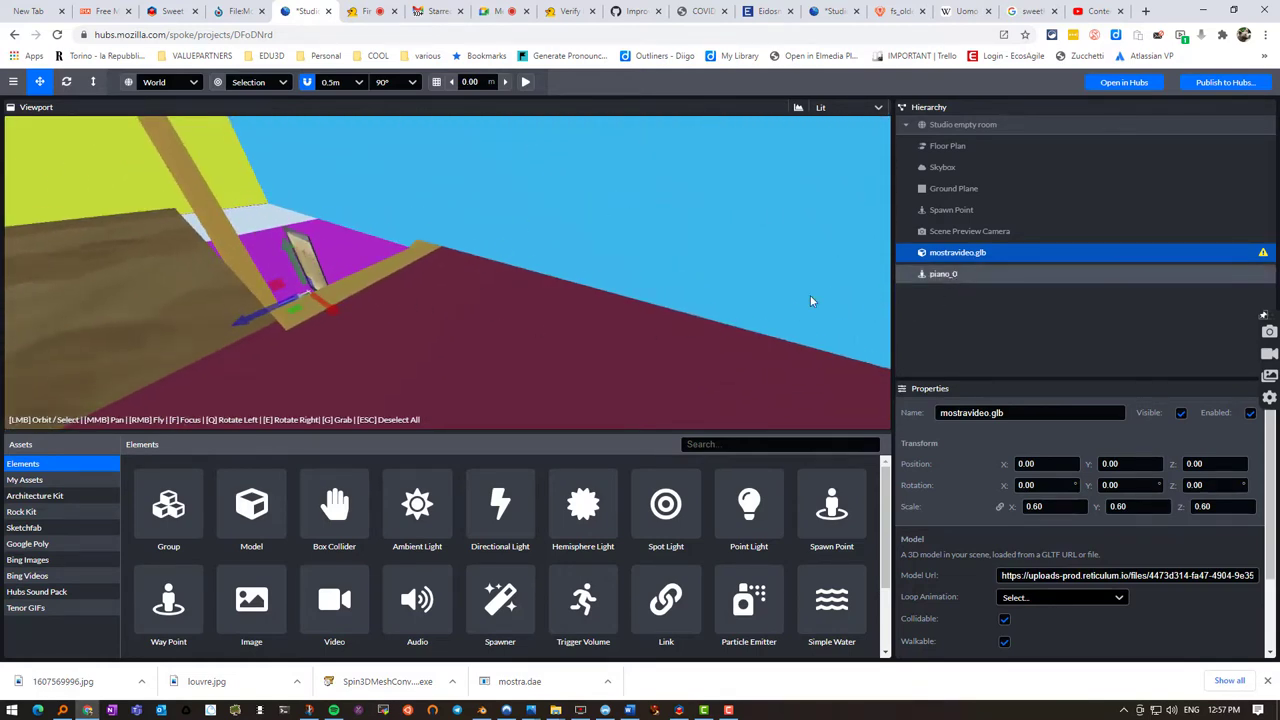
{"action": "left_click_drag", "start_coordinate": [176, 600], "coordinate": [440, 316]}
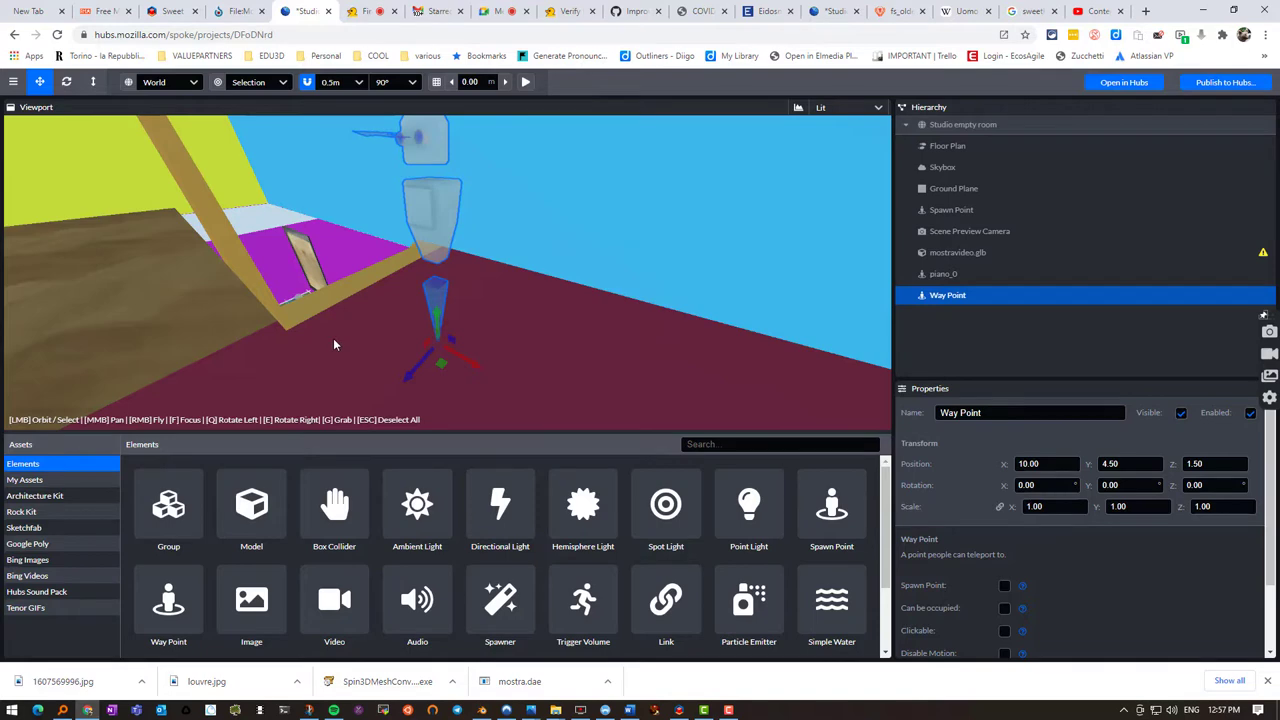
- Rotate the upper-floor way point to 90° around Y and rename it piano_1
{"action": "right_click_drag", "start_coordinate": [348, 321], "coordinate": [572, 318]}
{"action": "key", "text": "s"}
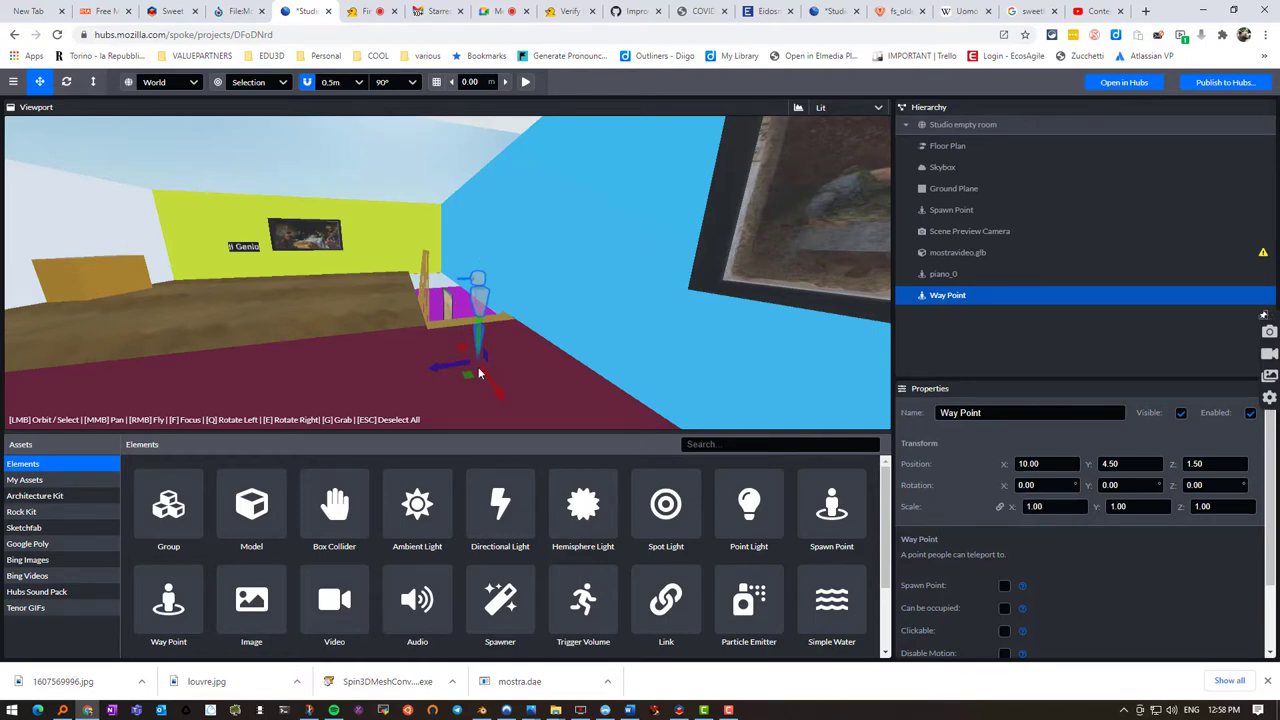
{"action": "key", "text": "q"}
{"action": "left_click_drag", "start_coordinate": [1000, 413], "coordinate": [925, 418]}
{"action": "type", "text": "piano_1"}
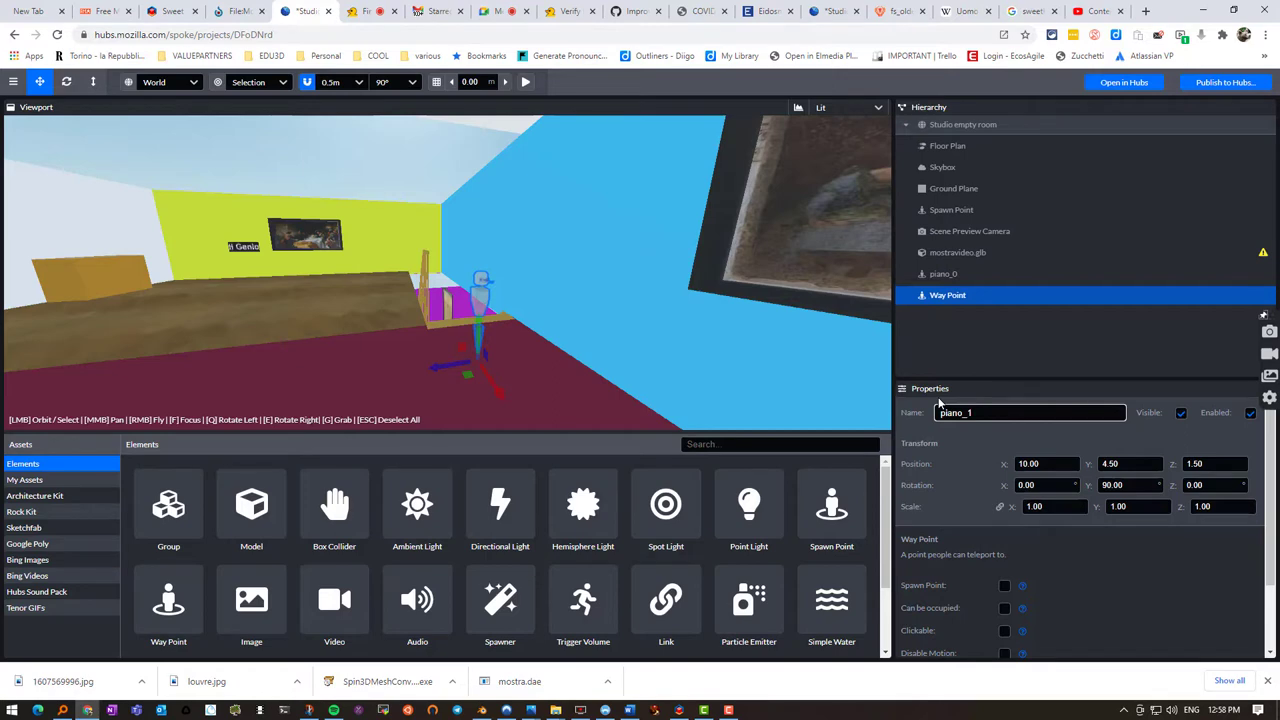
{"action": "key", "text": "Tab"}
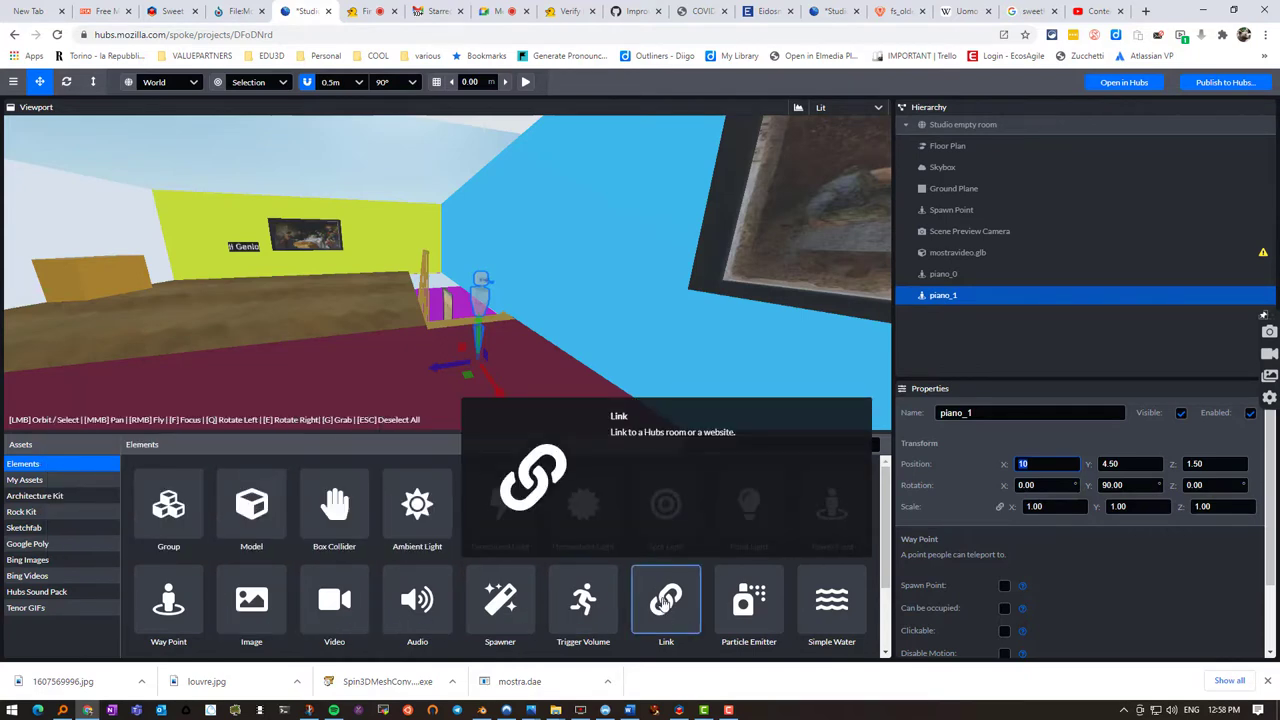
- Place a Link element beside the piano_1 way point and move it to X 10.5, Y 5.5, Z 0.5
{"action": "left_click_drag", "start_coordinate": [666, 600], "coordinate": [513, 334]}
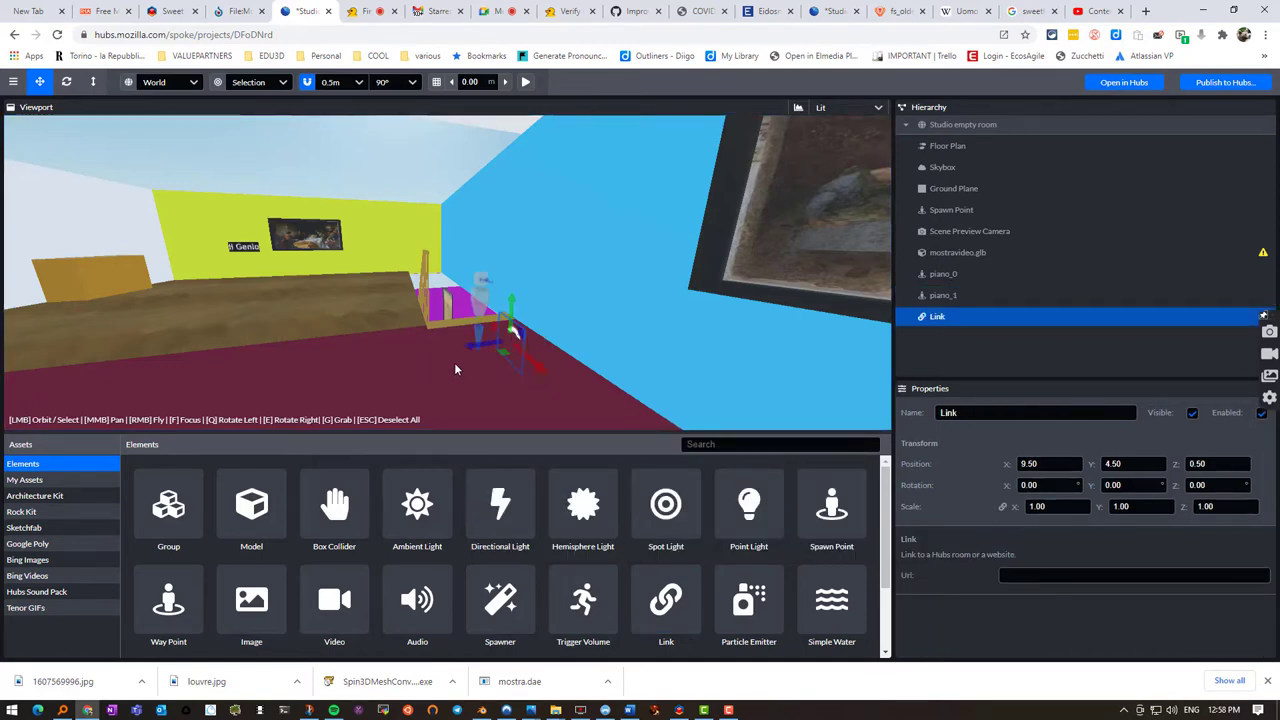
{"action": "right_click_drag", "start_coordinate": [454, 362], "coordinate": [570, 330]}
{"action": "right_click_drag", "start_coordinate": [410, 366], "coordinate": [416, 298]}
{"action": "left_click_drag", "start_coordinate": [416, 298], "coordinate": [416, 262]}
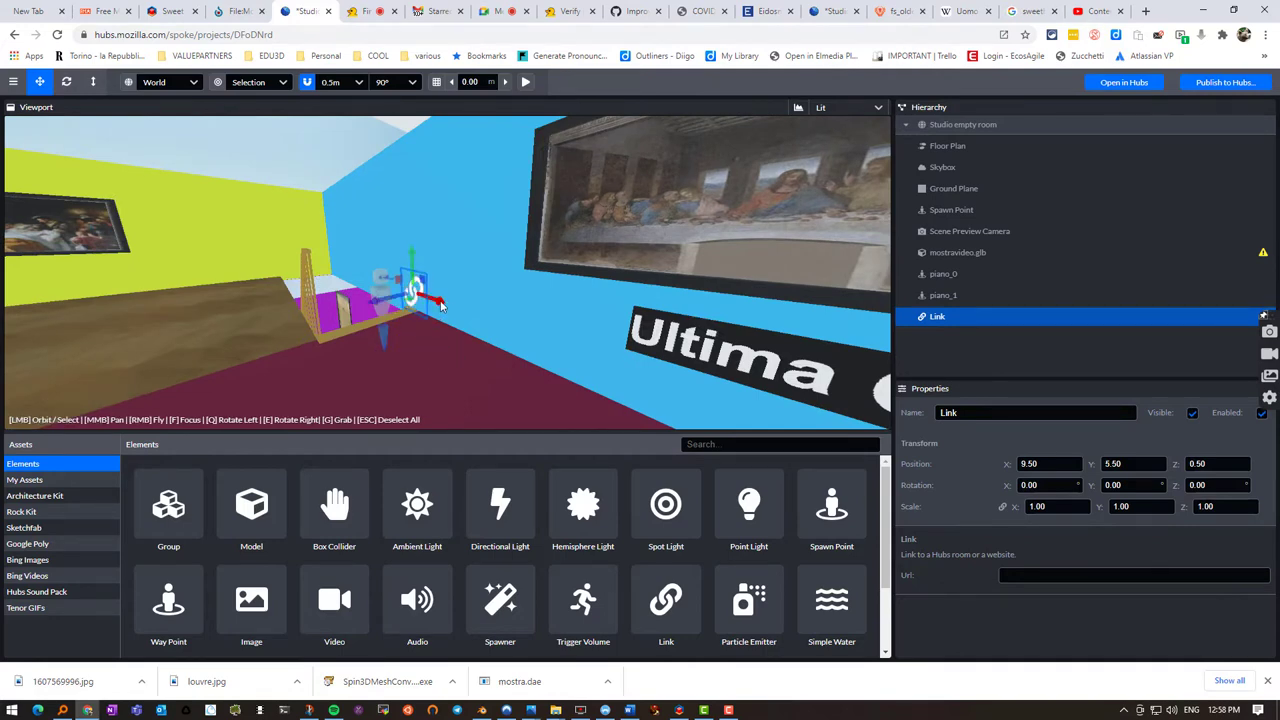
{"action": "left_click_drag", "start_coordinate": [440, 306], "coordinate": [475, 318]}
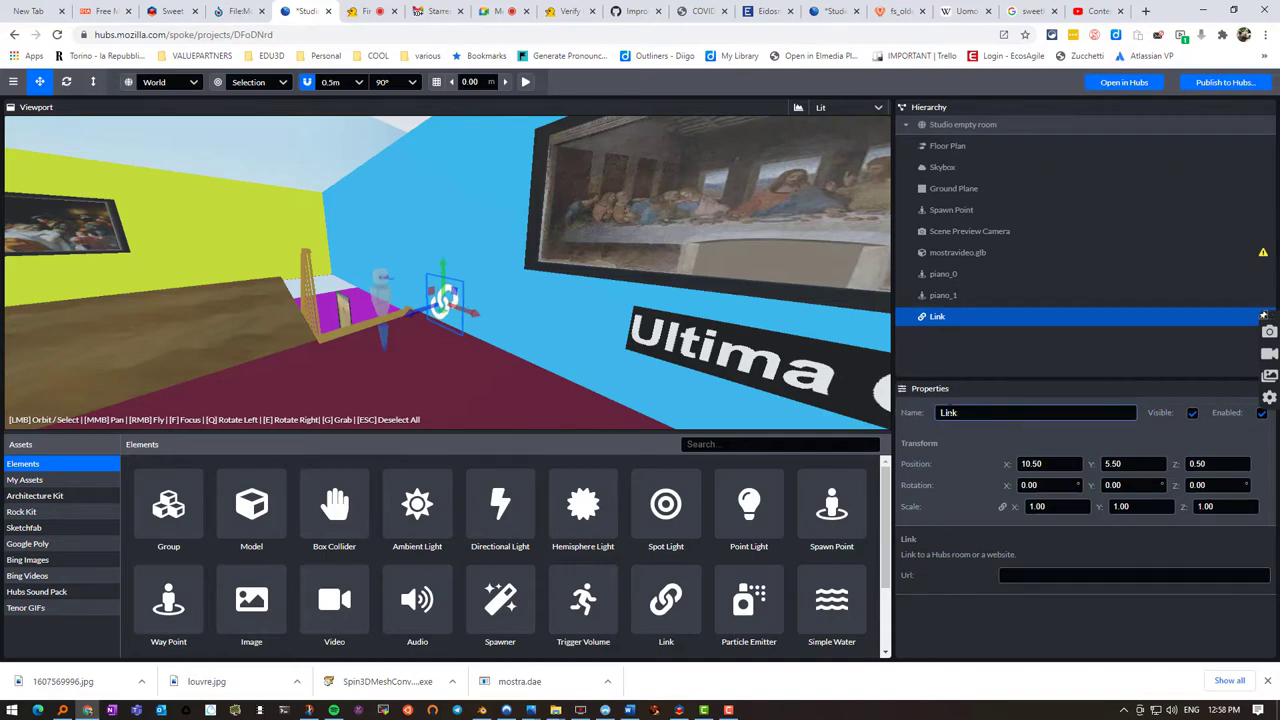
- Set the upper-floor link's URL to #piano_0 and rename the link "tp piano 0"
{"action": "left_click", "coordinate": [1004, 575]}
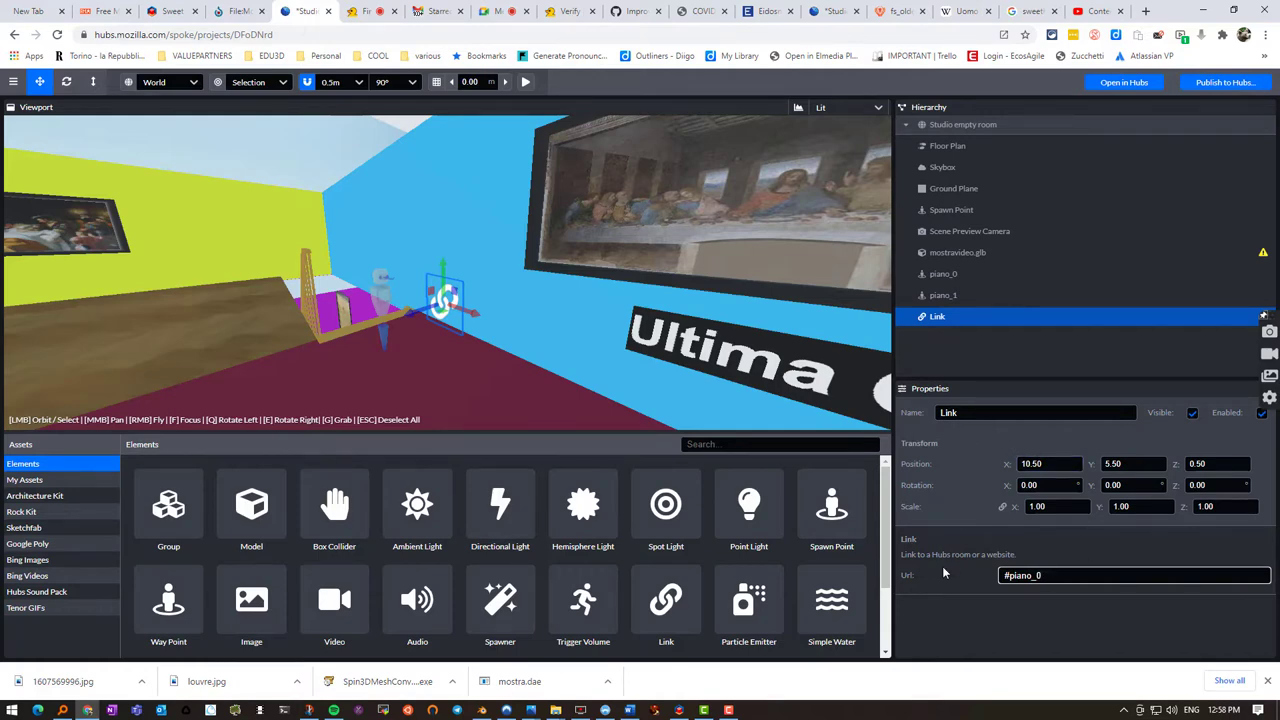
{"action": "double_click", "coordinate": [946, 413]}
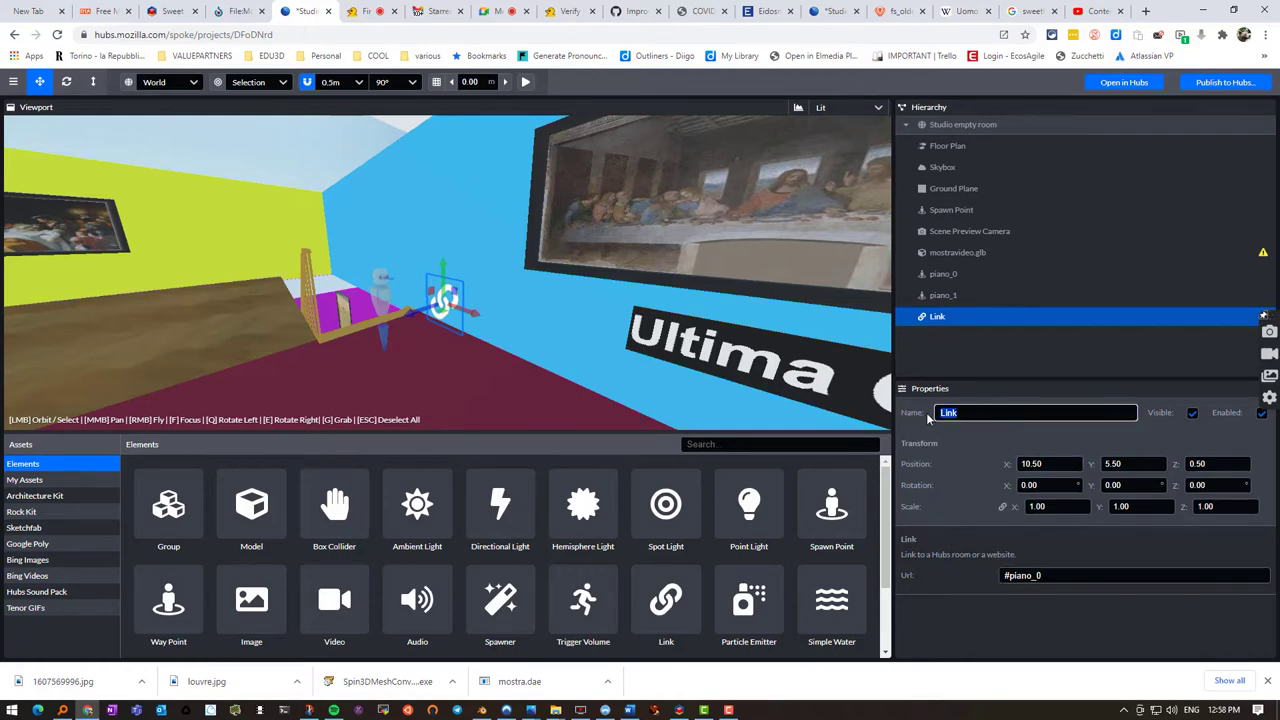
{"action": "type", "text": "teleport verso piano 0"}
{"action": "key", "text": "ctrl+a"}
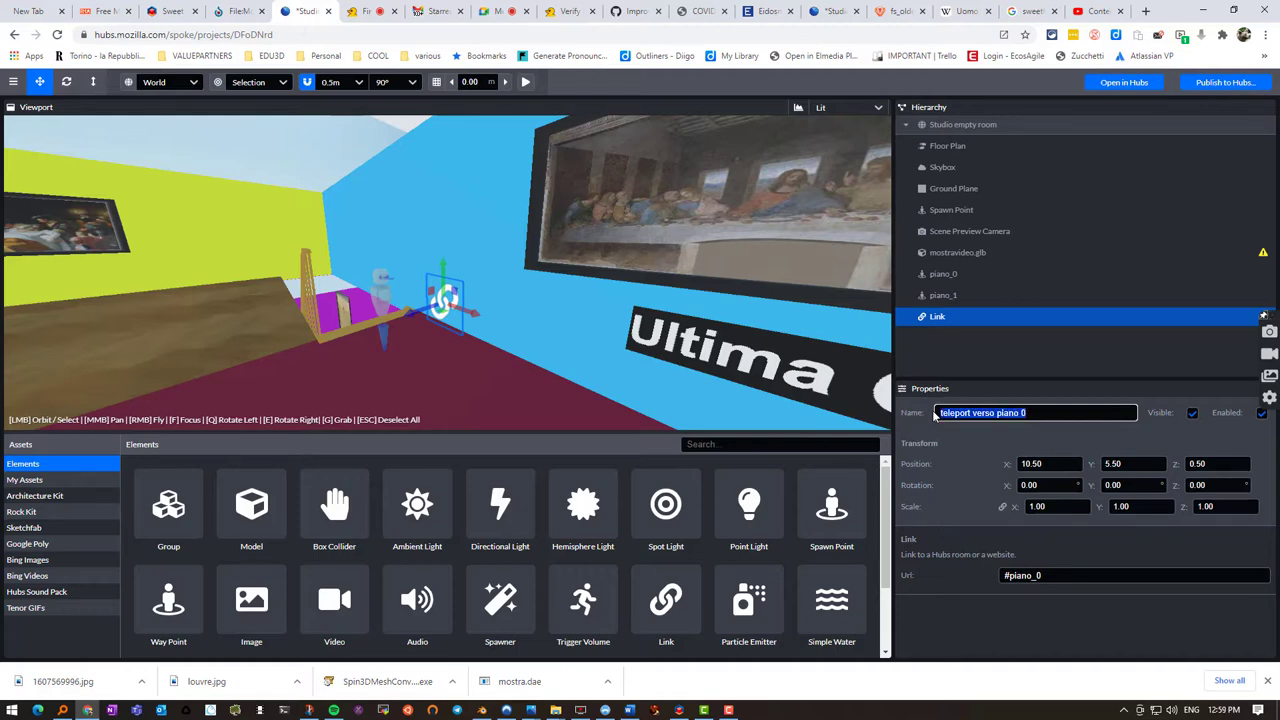
{"action": "type", "text": "tp"}
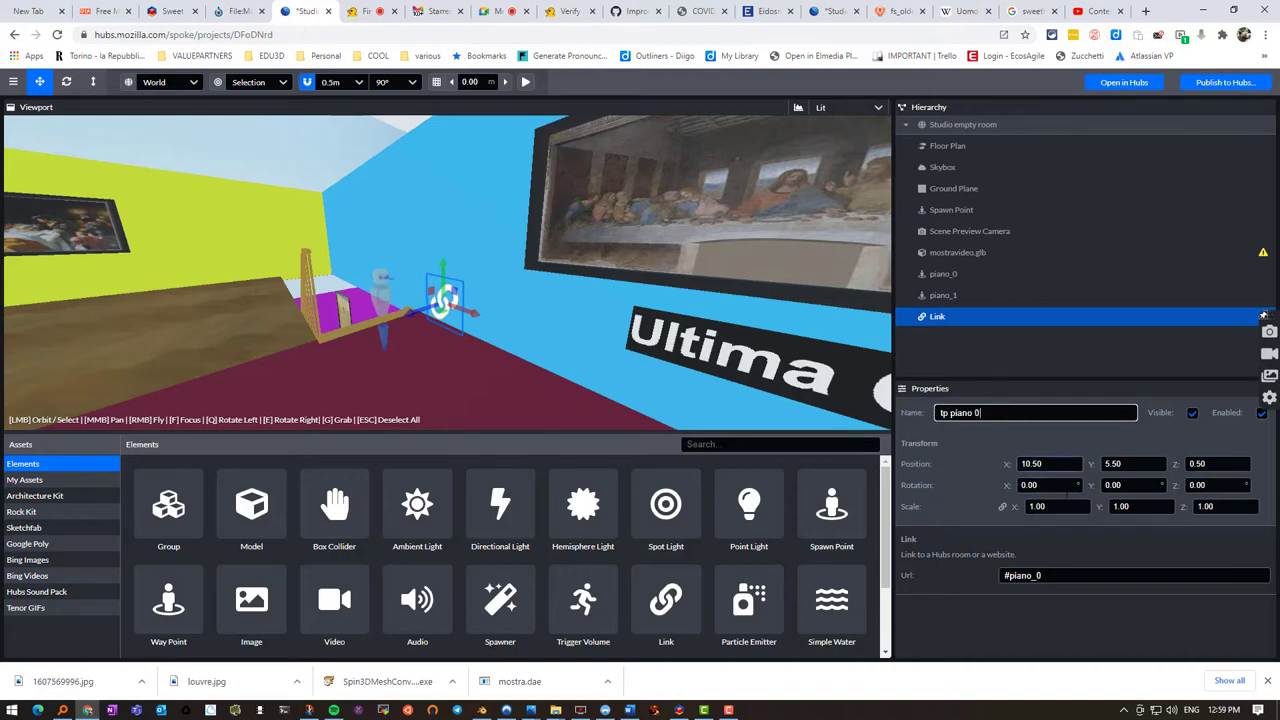
- Scale the "tp piano 0" link to 2 on all axes
{"action": "left_click", "coordinate": [1018, 507]}
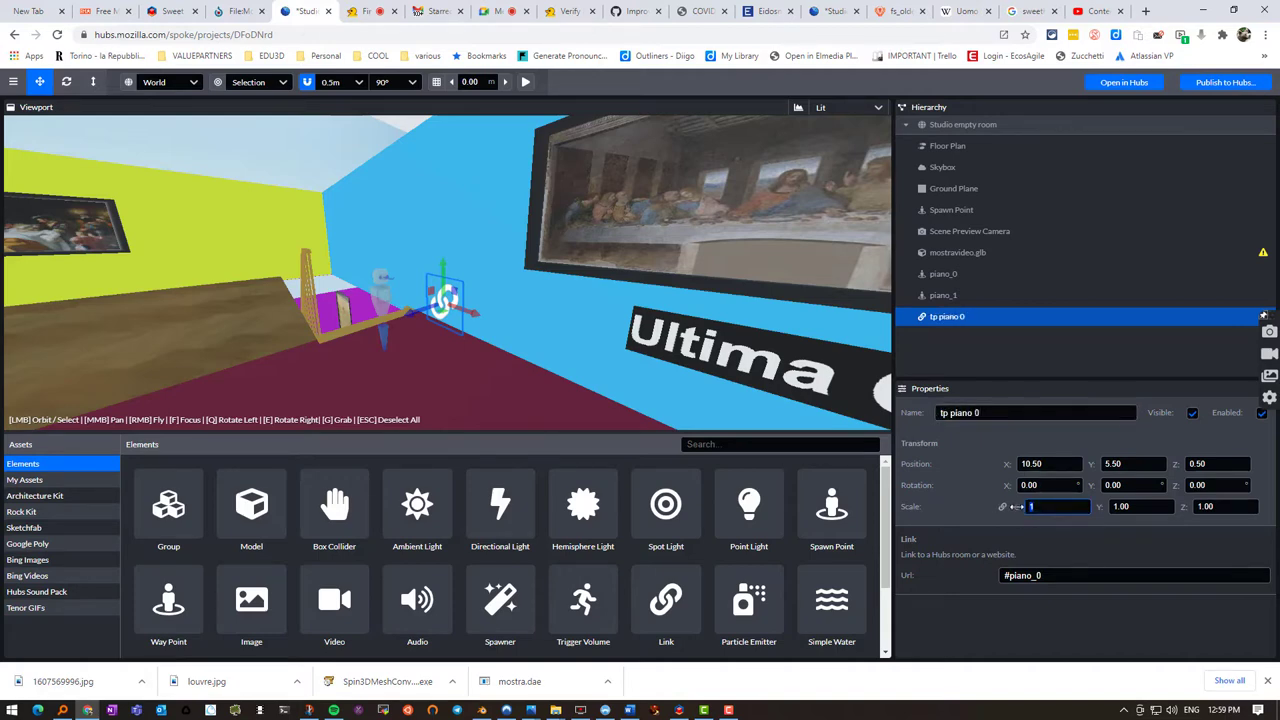
{"action": "type", "text": "2"}
{"action": "key", "text": "Tab"}
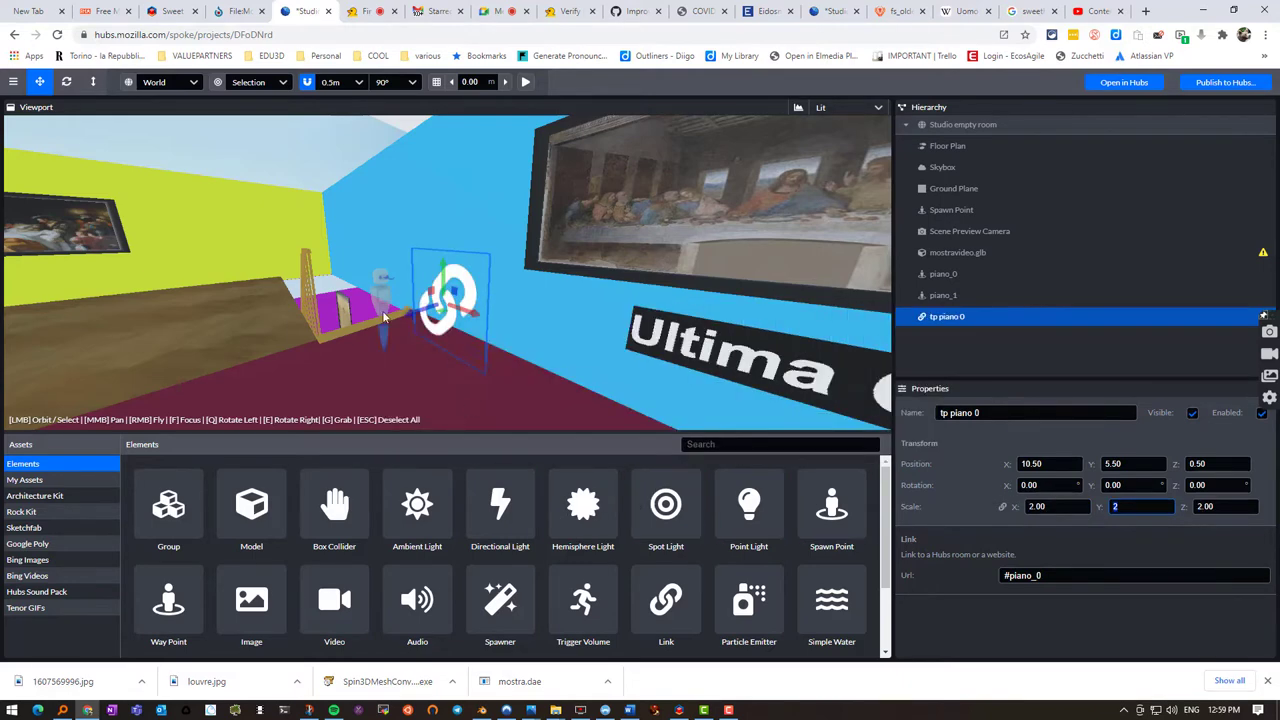
- Place another Link element on the ground floor in front of the Vitruvian Man painting and scale it to 2 on all axes
{"action": "mouse_move", "coordinate": [366, 356]}
{"action": "right_mouse_down"}
{"action": "mouse_move", "coordinate": [366, 430]}
{"action": "mouse_move", "coordinate": [400, 380]}
{"action": "mouse_move", "coordinate": [400, 410]}
{"action": "mouse_move", "coordinate": [500, 425]}
{"action": "mouse_move", "coordinate": [560, 340]}
{"action": "mouse_move", "coordinate": [630, 320]}
{"action": "mouse_move", "coordinate": [700, 335]}
{"action": "mouse_move", "coordinate": [850, 315]}
{"action": "mouse_move", "coordinate": [790, 310]}
{"action": "mouse_move", "coordinate": [830, 305]}
{"action": "right_mouse_up"}
{"action": "right_click_drag", "start_coordinate": [495, 342], "coordinate": [146, 351]}
{"action": "mouse_move", "coordinate": [411, 331]}
{"action": "right_mouse_down"}
{"action": "mouse_move", "coordinate": [552, 316]}
{"action": "mouse_move", "coordinate": [570, 328]}
{"action": "right_mouse_up"}
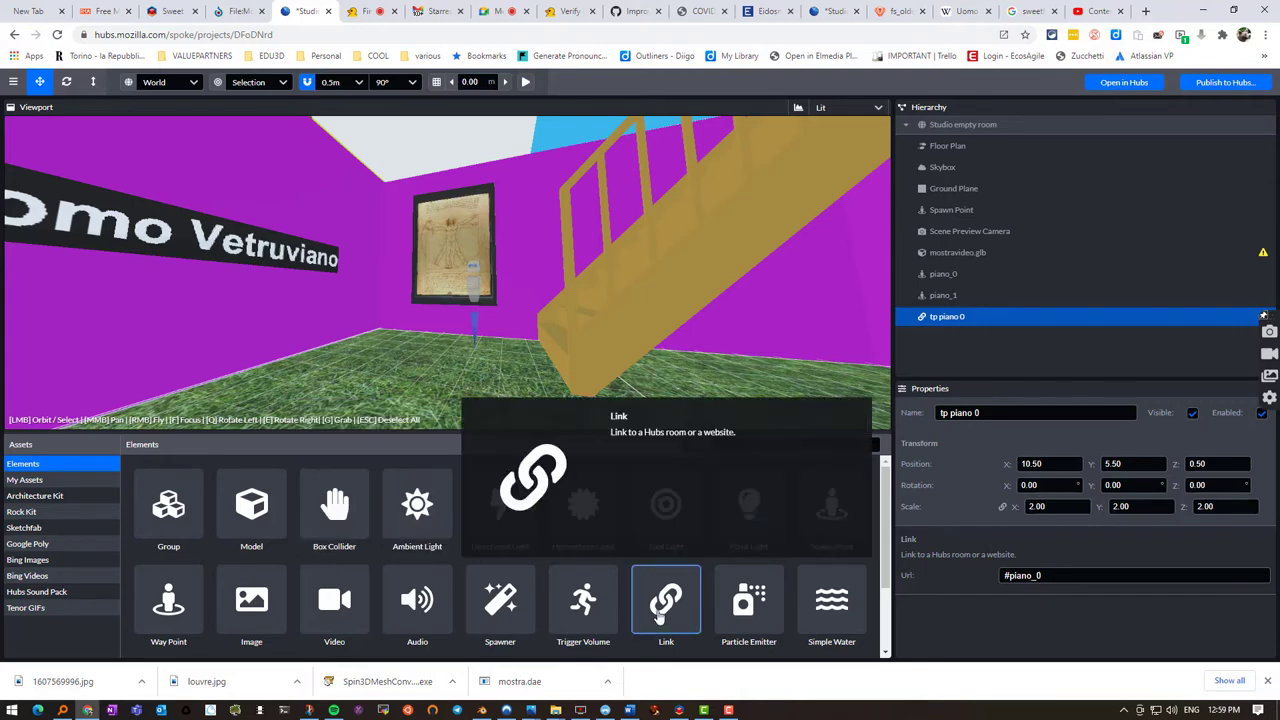
{"action": "left_click_drag", "start_coordinate": [660, 609], "coordinate": [455, 347]}
{"action": "left_click", "coordinate": [1027, 507]}
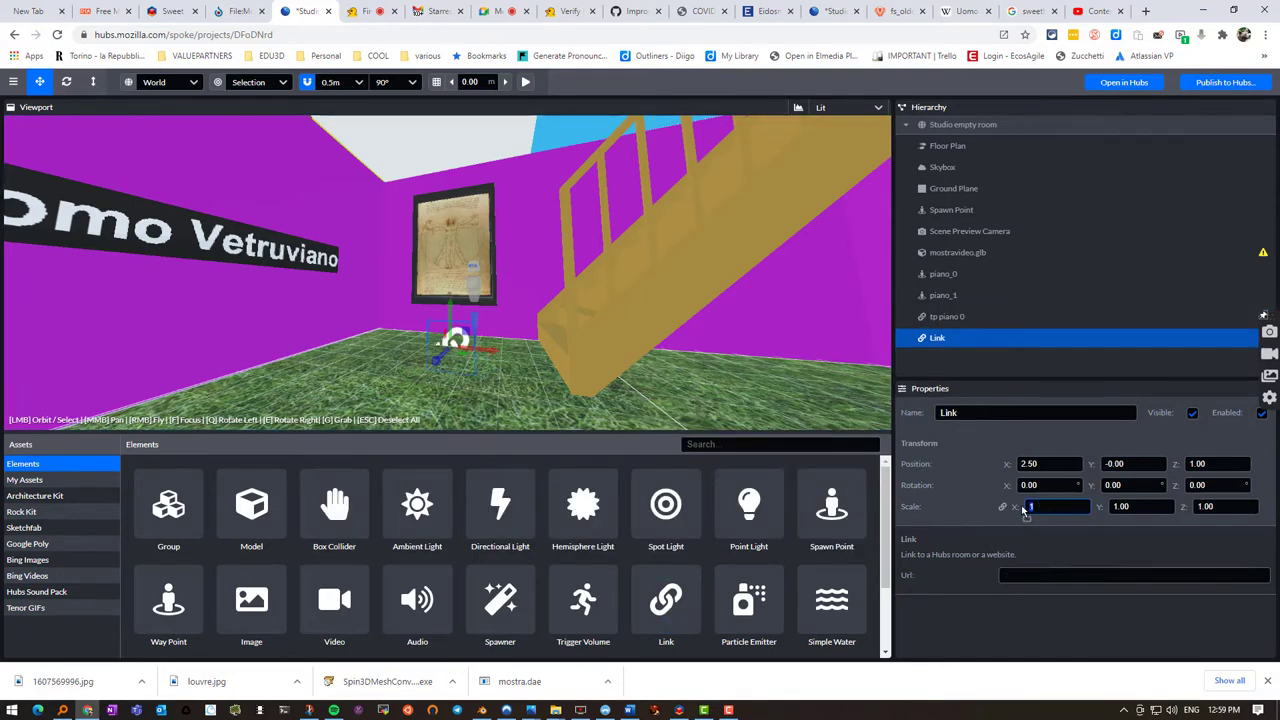
{"action": "type", "text": "2"}
{"action": "key", "text": "Tab"}
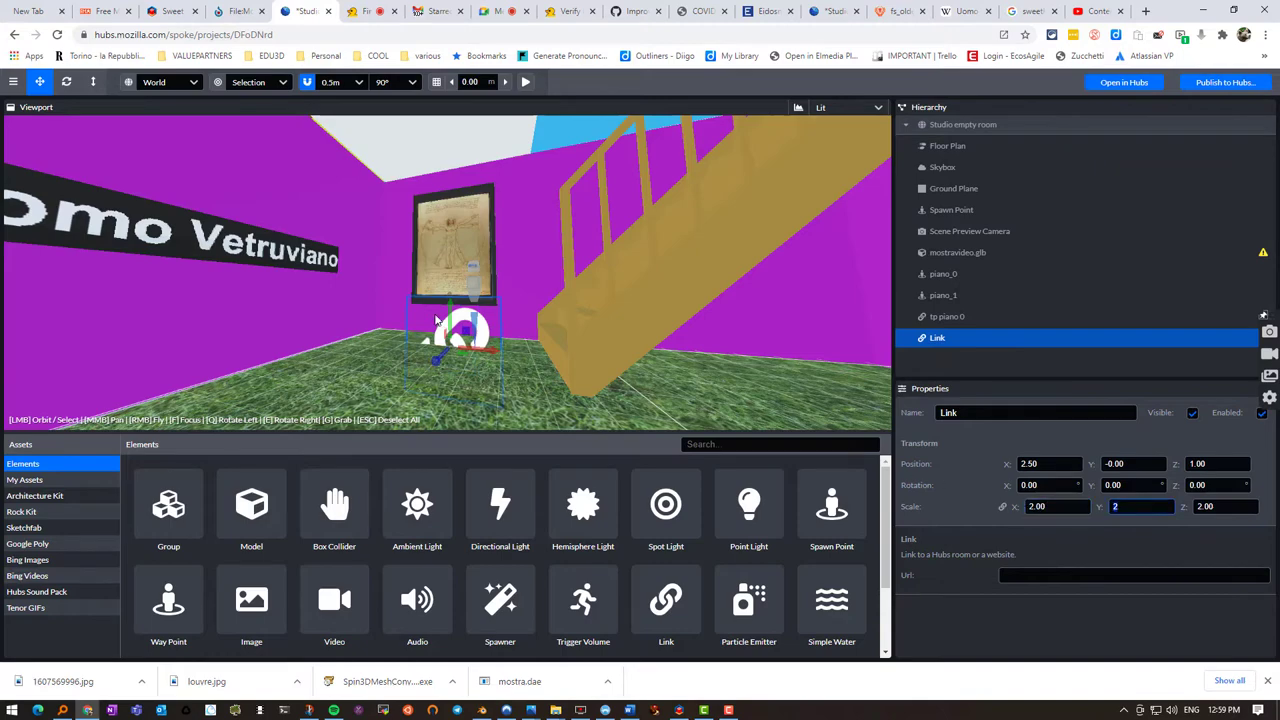
- Move the ground-floor link between the Vitruvian Man painting and the staircase, at X 4.5, Y 2, Z 0
{"action": "left_click_drag", "start_coordinate": [448, 303], "coordinate": [501, 269]}
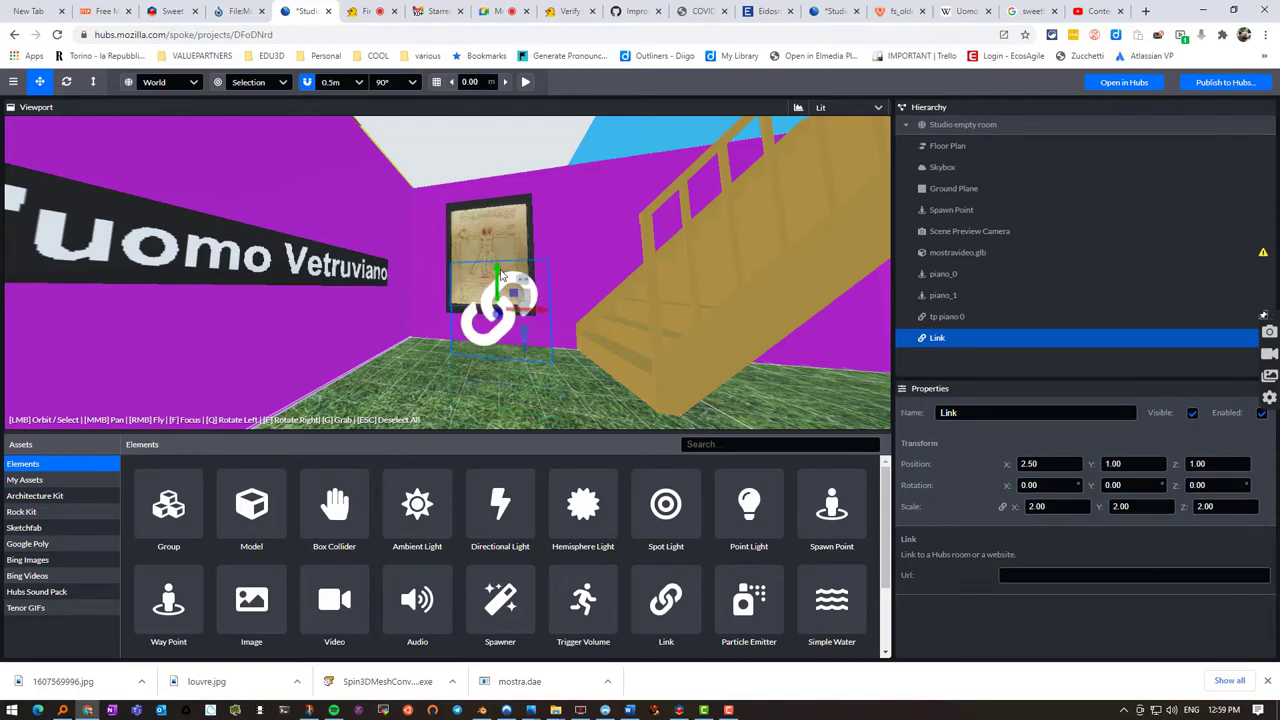
{"action": "left_click_drag", "start_coordinate": [539, 307], "coordinate": [604, 272]}
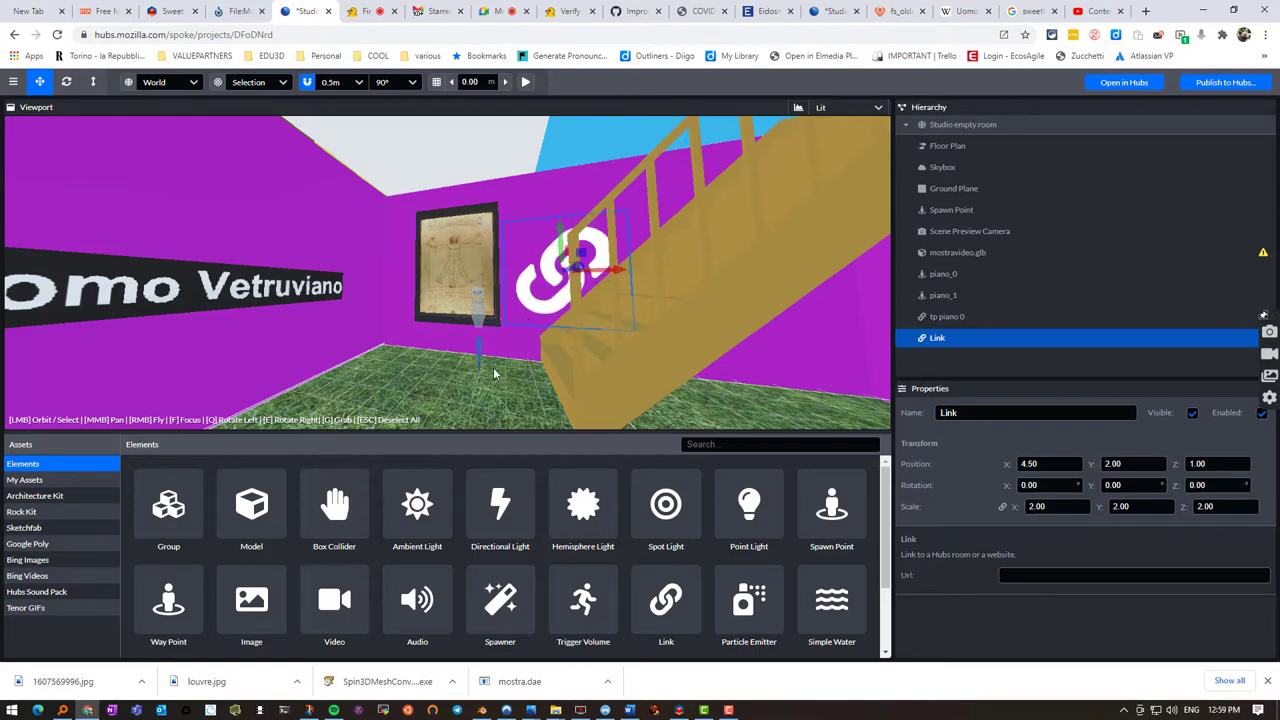
{"action": "right_click_drag", "start_coordinate": [404, 348], "coordinate": [680, 410]}
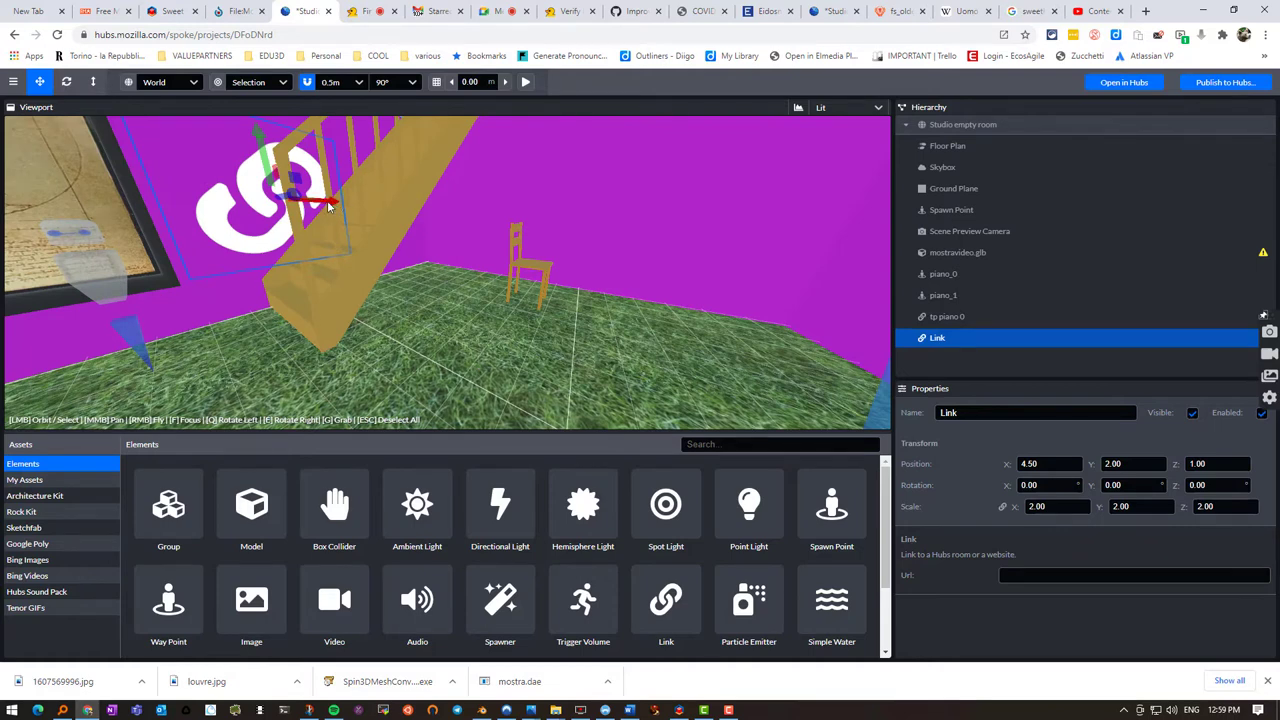
{"action": "left_click_drag", "start_coordinate": [329, 206], "coordinate": [199, 203]}
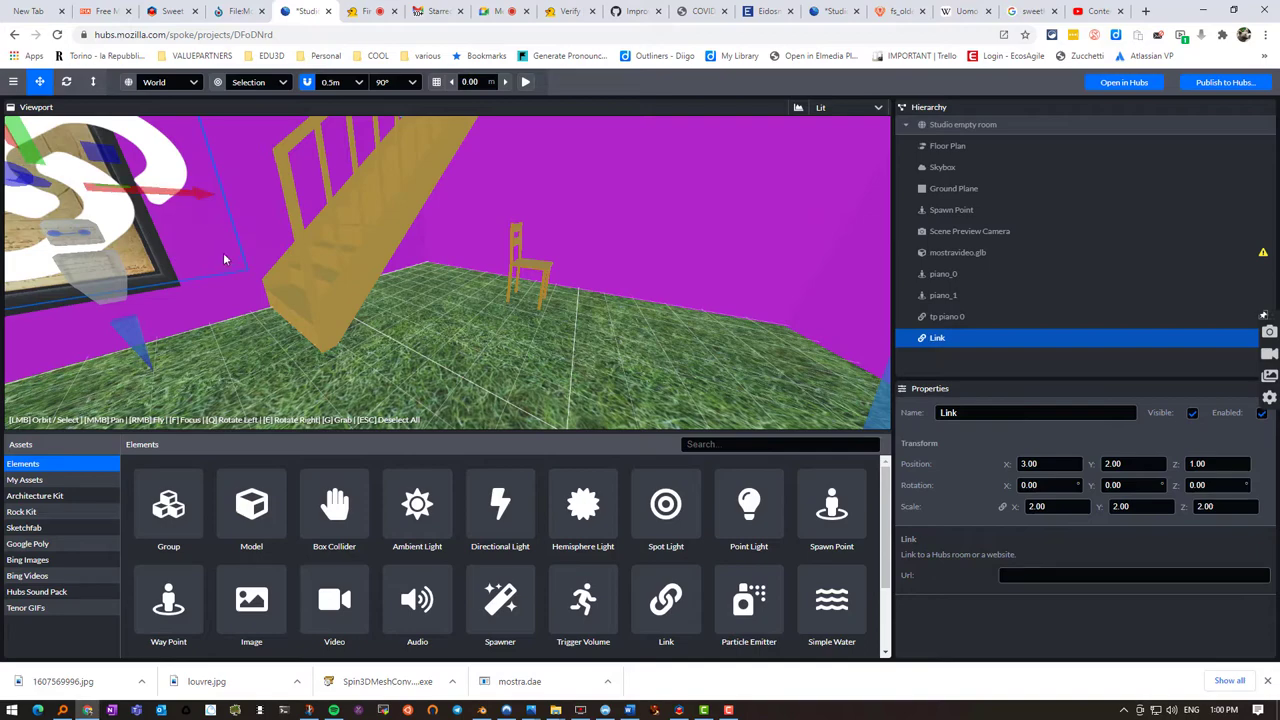
{"action": "right_click_drag", "start_coordinate": [210, 252], "coordinate": [203, 239]}
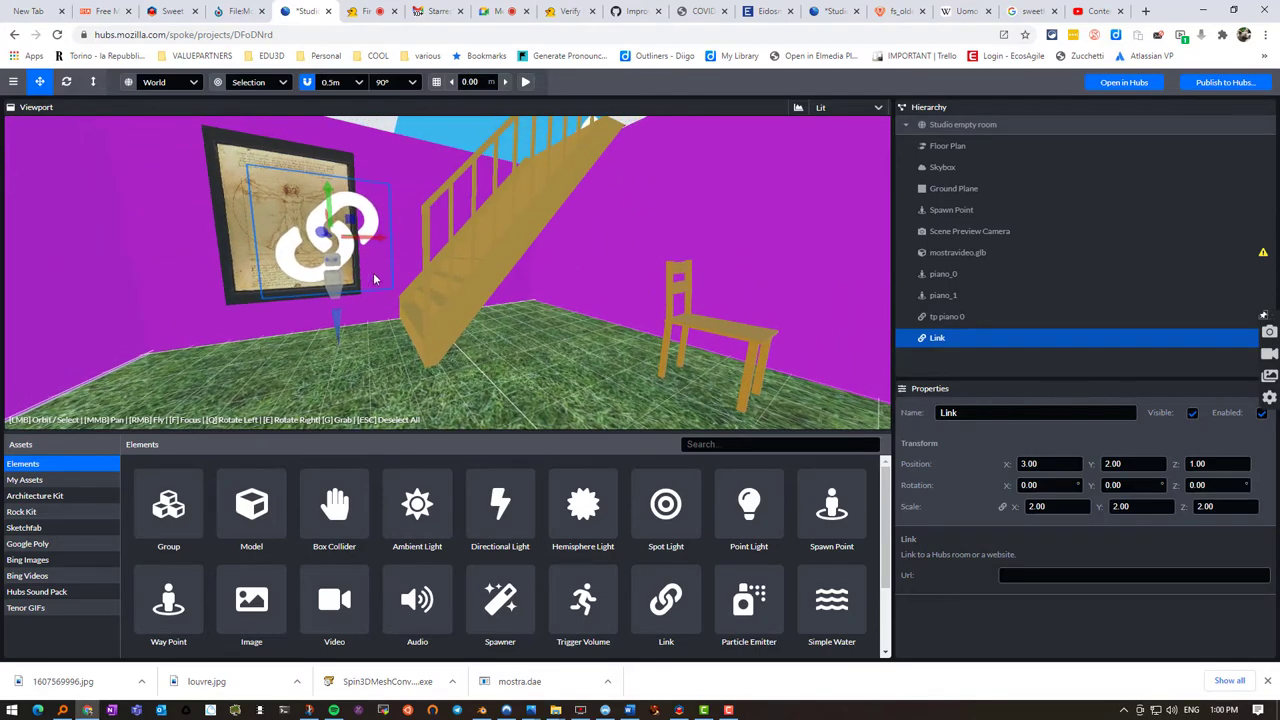
{"action": "mouse_move", "coordinate": [373, 275]}
{"action": "left_mouse_down"}
{"action": "mouse_move", "coordinate": [420, 190]}
{"action": "mouse_move", "coordinate": [505, 151]}
{"action": "mouse_move", "coordinate": [525, 157]}
{"action": "left_mouse_up"}
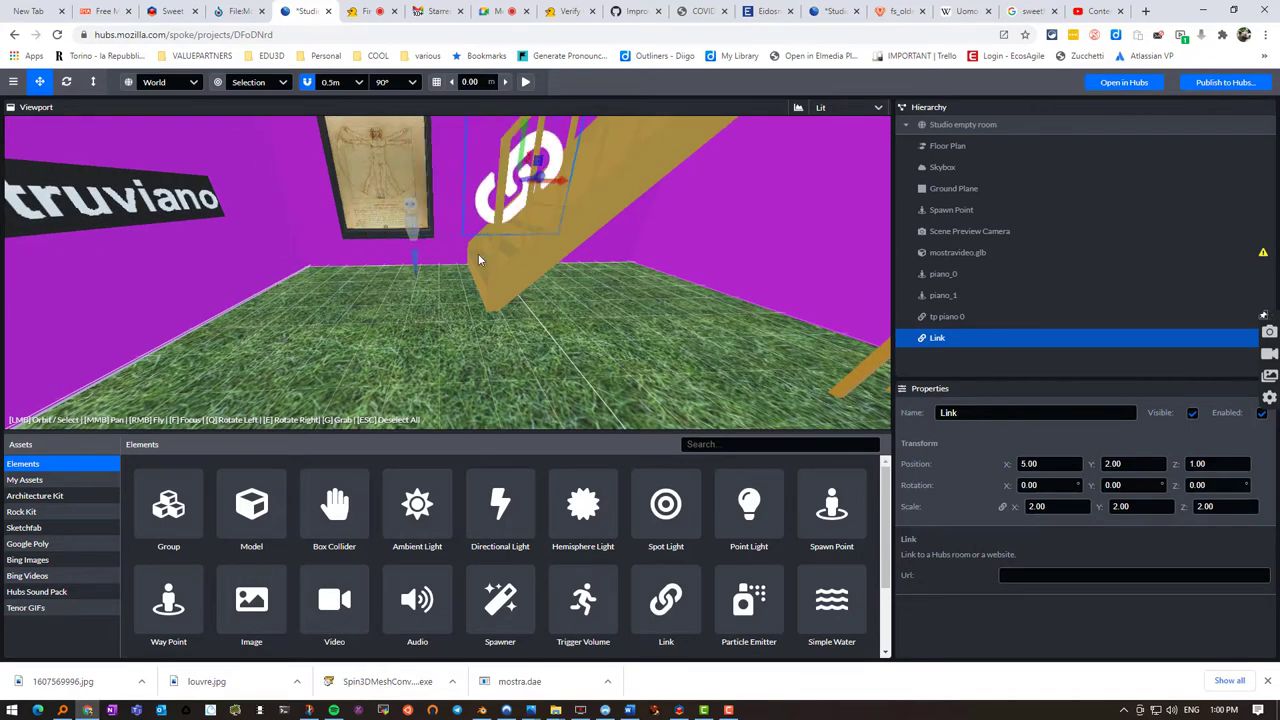
{"action": "right_click_drag", "start_coordinate": [440, 320], "coordinate": [740, 260]}
{"action": "right_click_drag", "start_coordinate": [670, 295], "coordinate": [275, 275]}
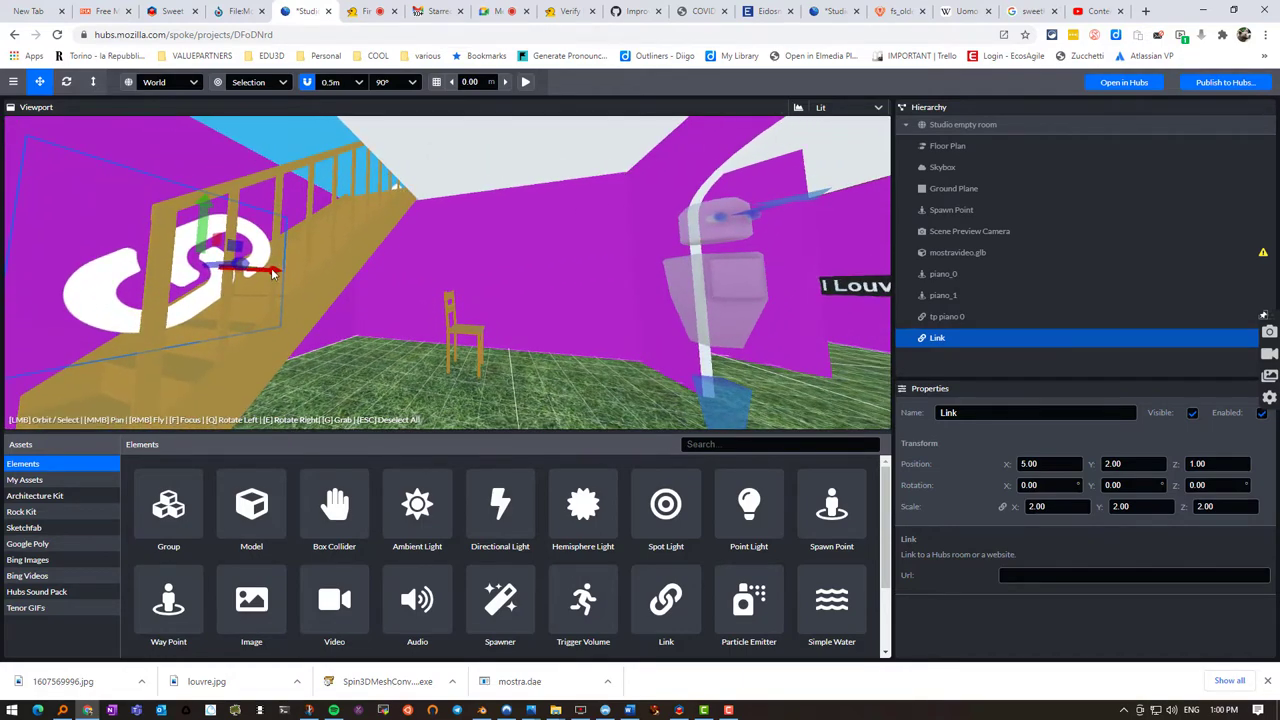
{"action": "left_click_drag", "start_coordinate": [272, 272], "coordinate": [240, 268]}
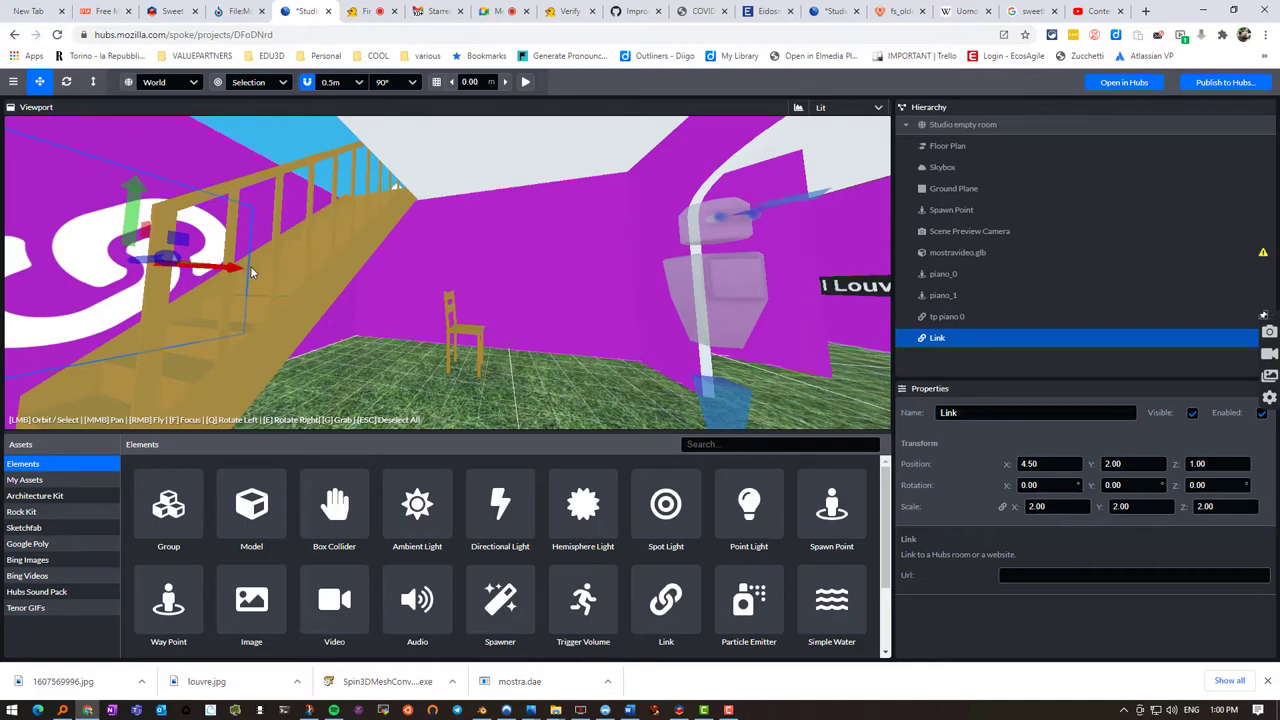
{"action": "left_click_drag", "start_coordinate": [170, 262], "coordinate": [130, 265]}
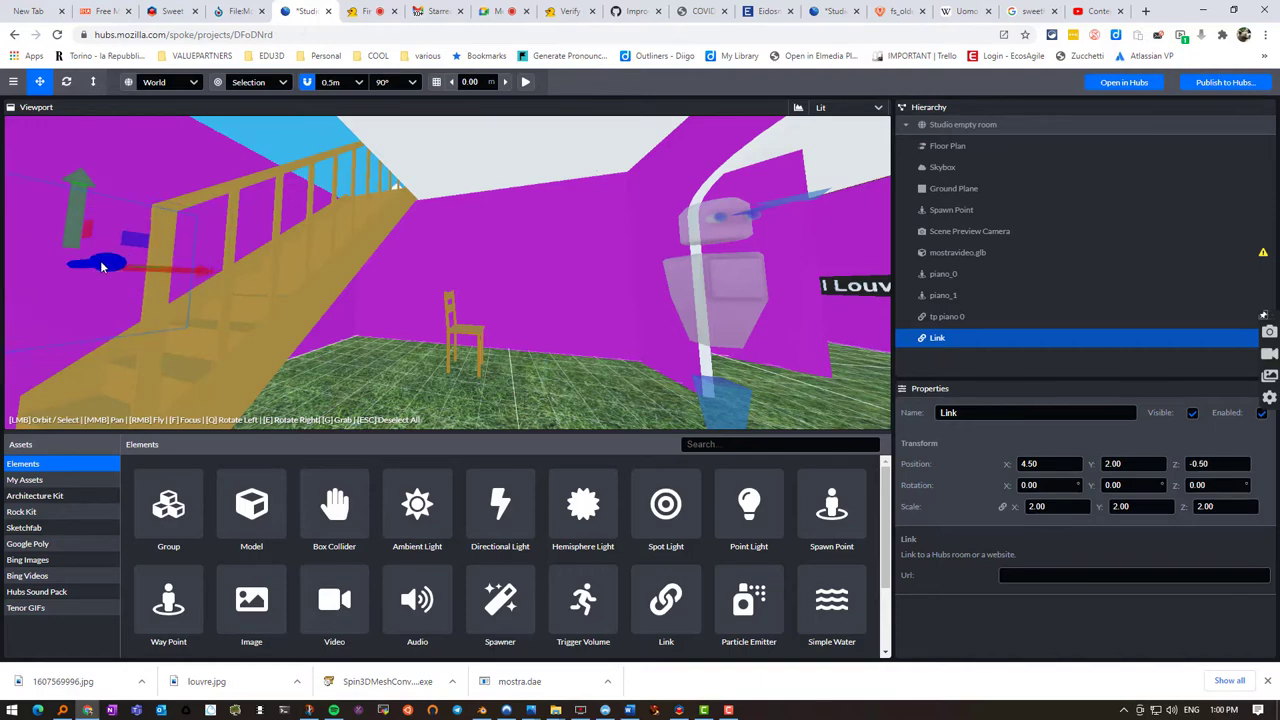
{"action": "right_click_drag", "start_coordinate": [223, 357], "coordinate": [223, 357]}
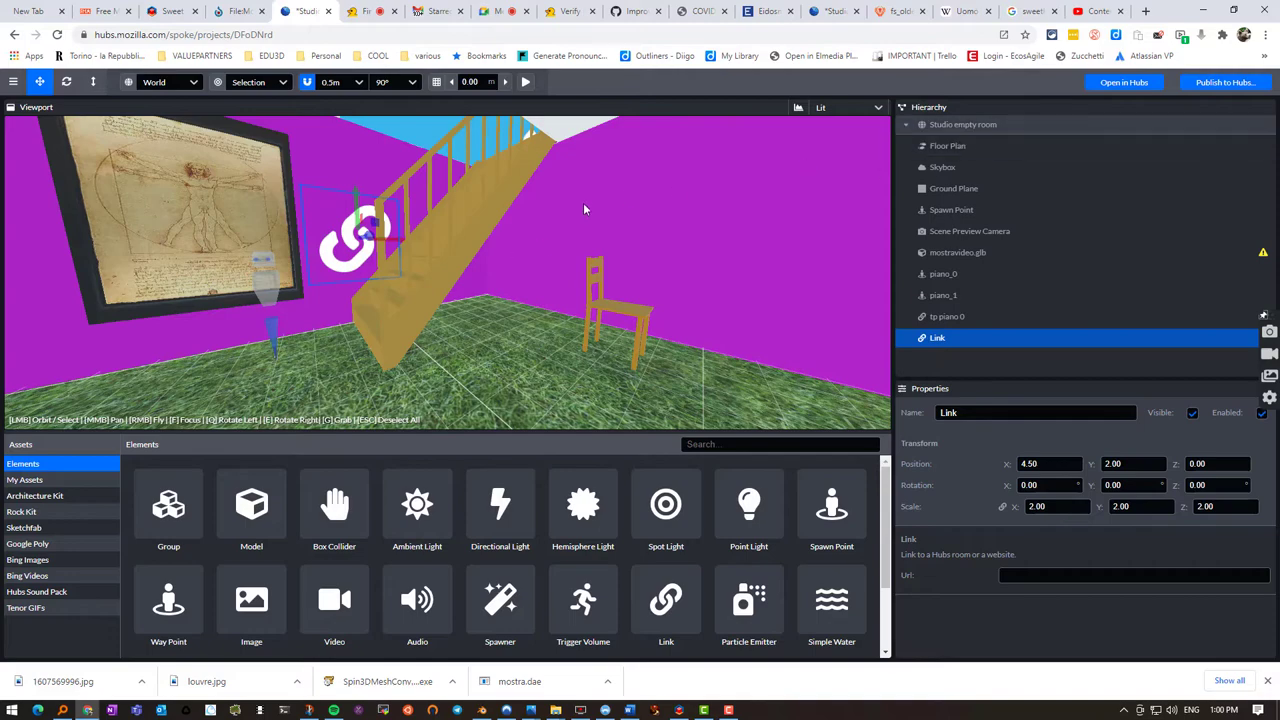
- Save the project and publish the "Studio empty room" scene to Hubs
{"action": "key", "text": "ctrl+s"}
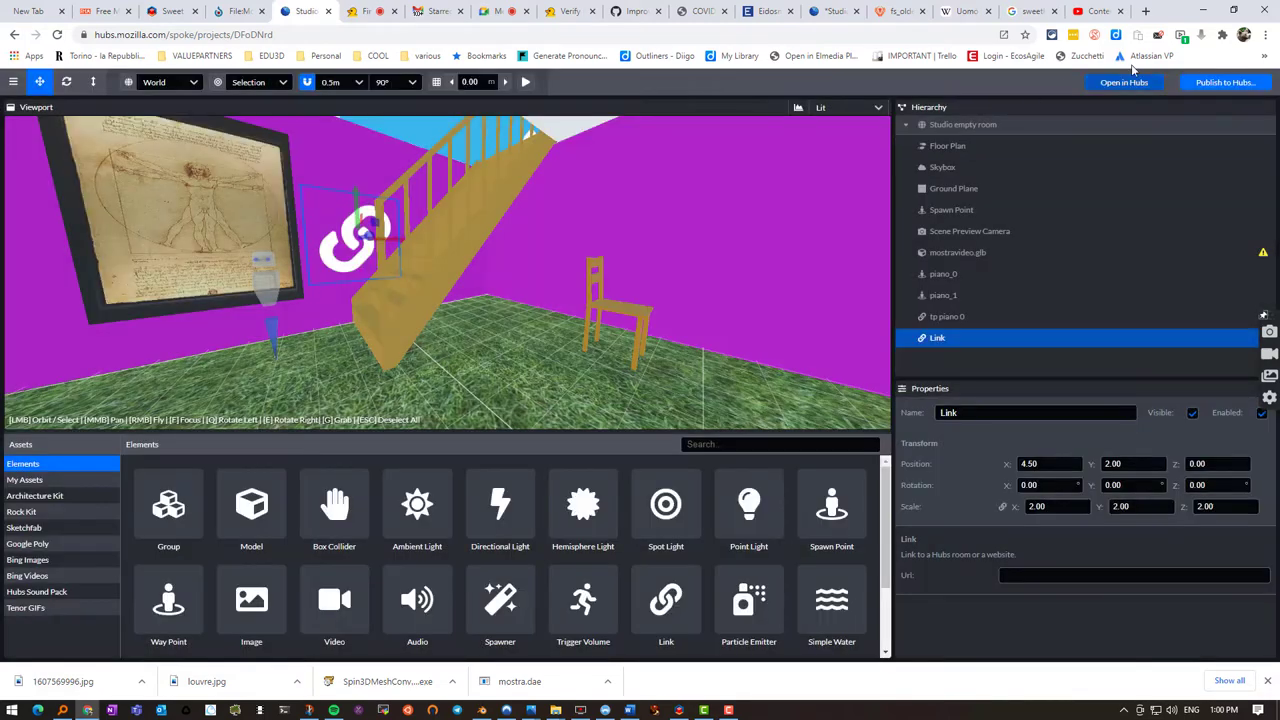
{"action": "left_click", "coordinate": [1223, 84]}
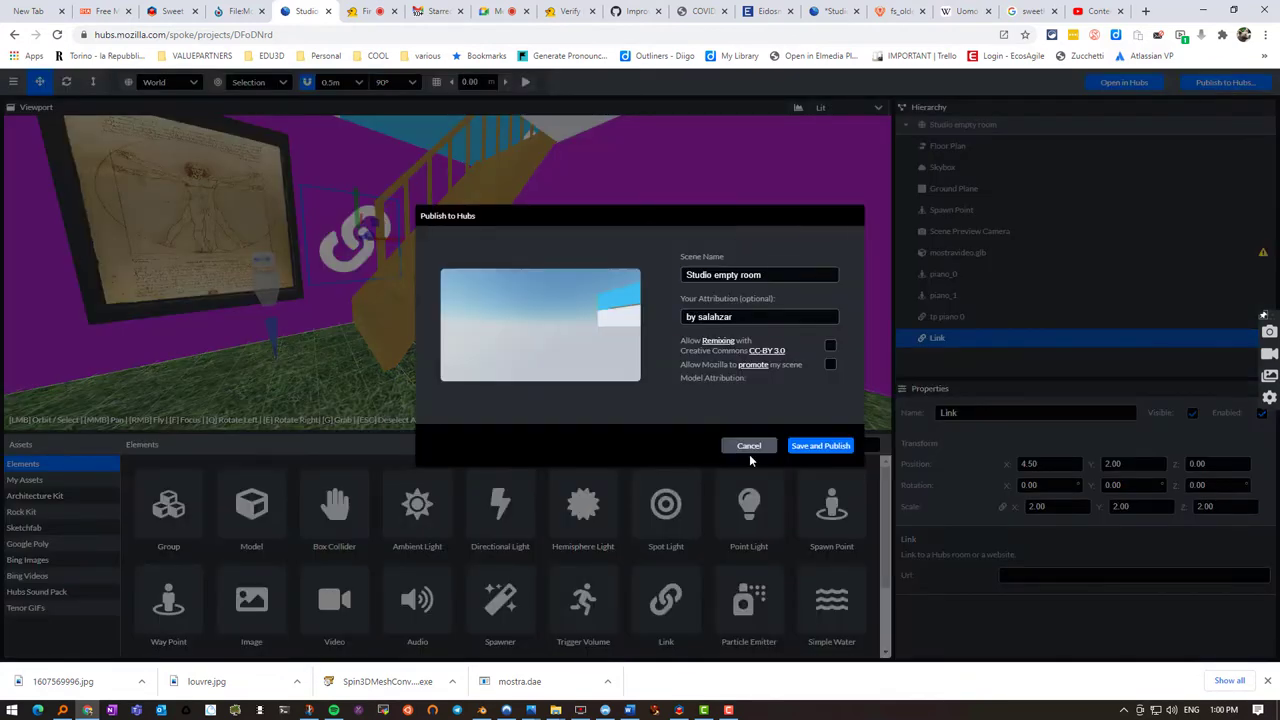
{"action": "left_click", "coordinate": [815, 446]}
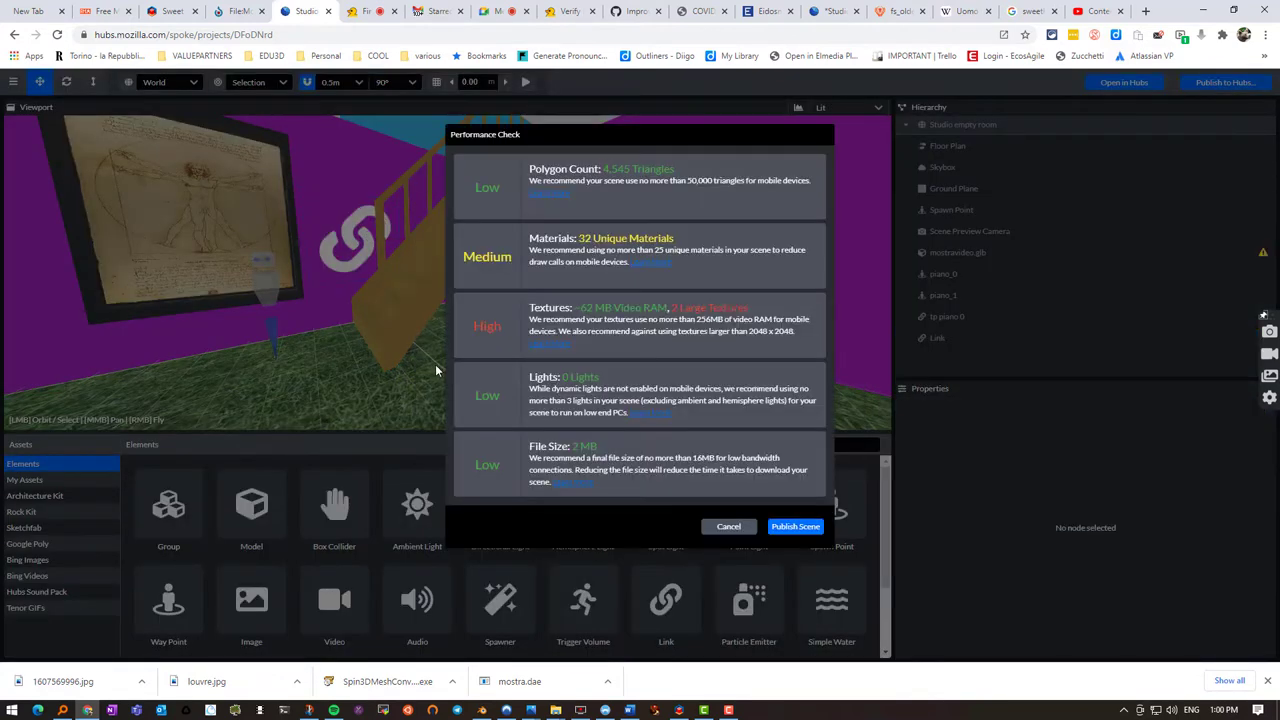
{"action": "left_click", "coordinate": [795, 526]}
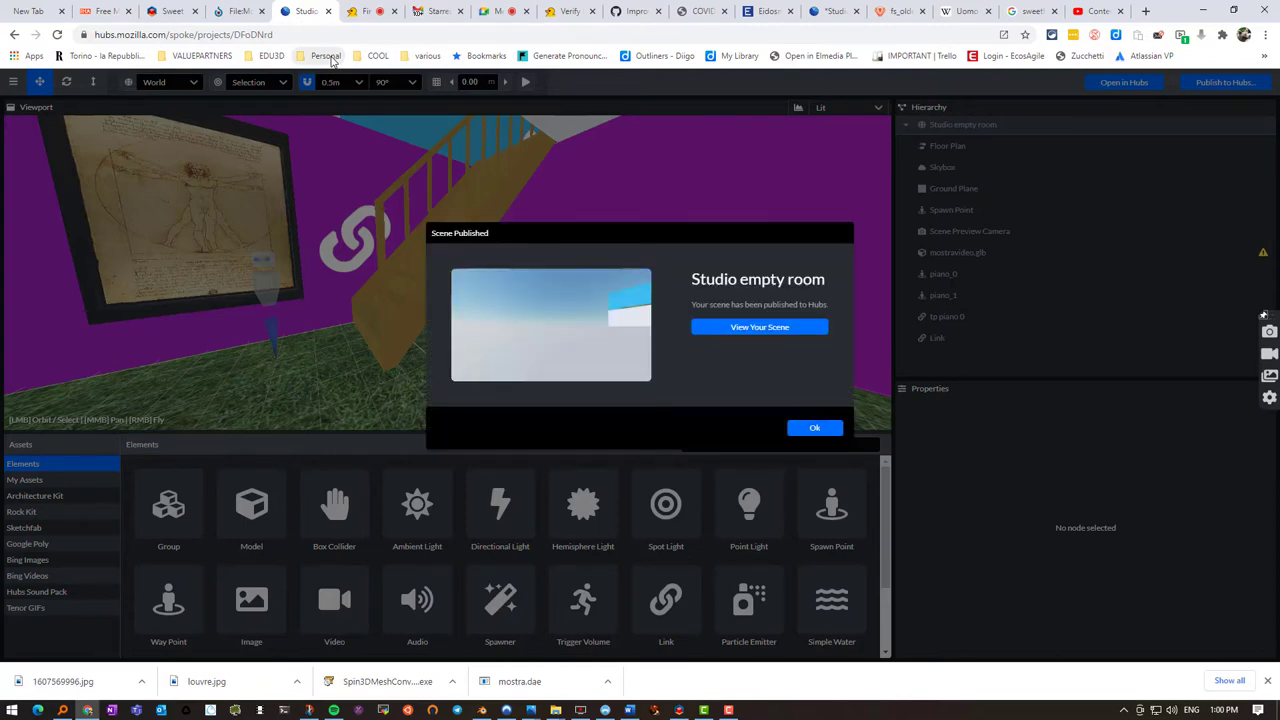
{"action": "left_click", "coordinate": [812, 428]}
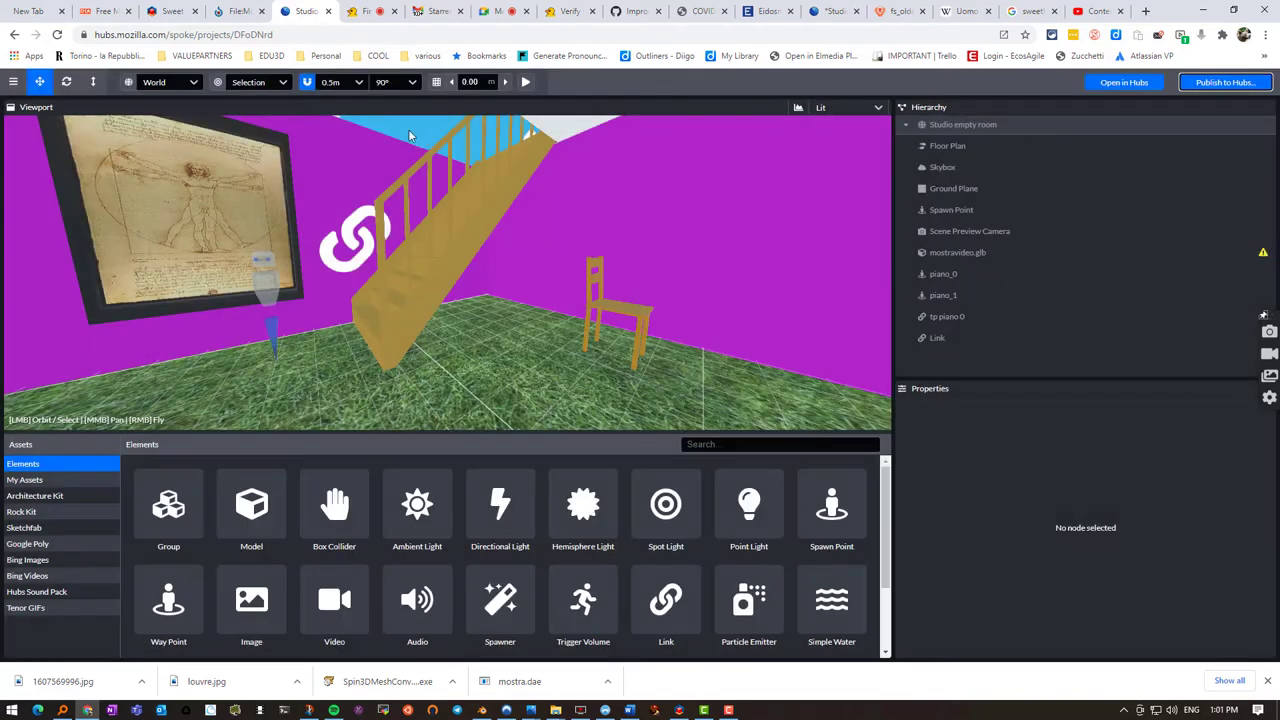
- Switch to the open Hubs room and use the /scene command to load "Studio empty room" from the user's own scenes
{"action": "left_click", "coordinate": [370, 12]}
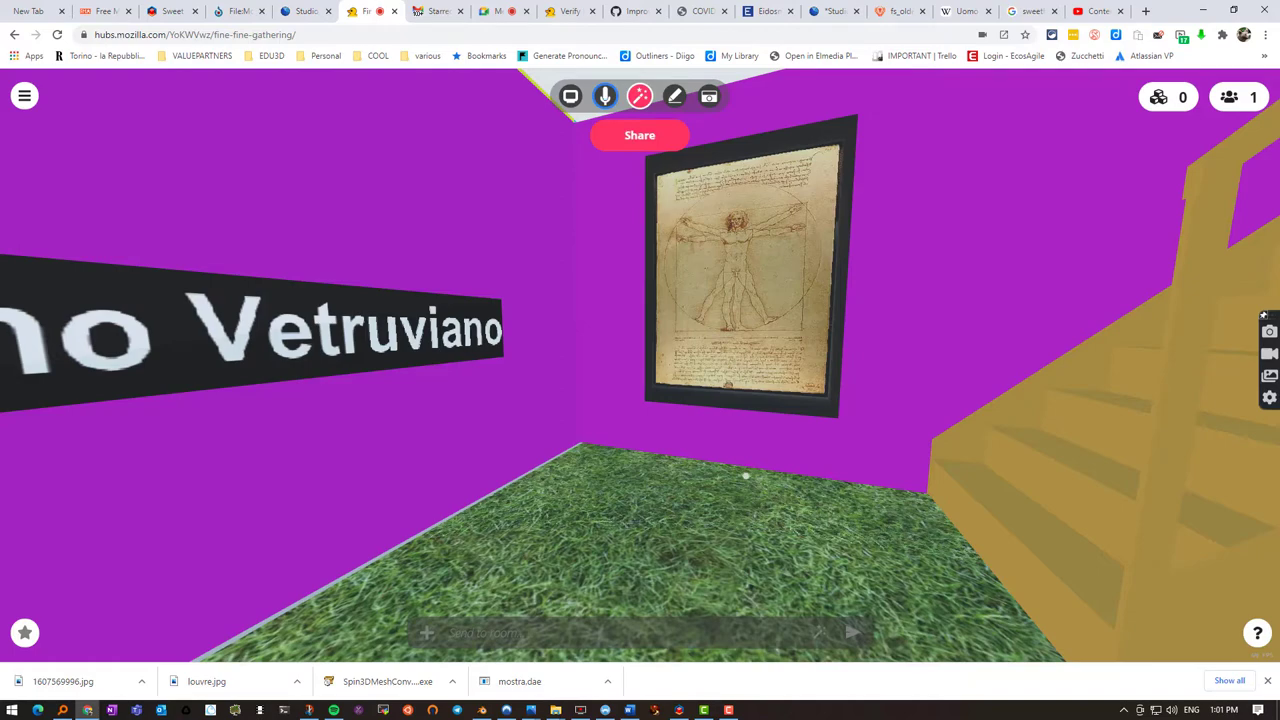
{"action": "key", "text": "s"}
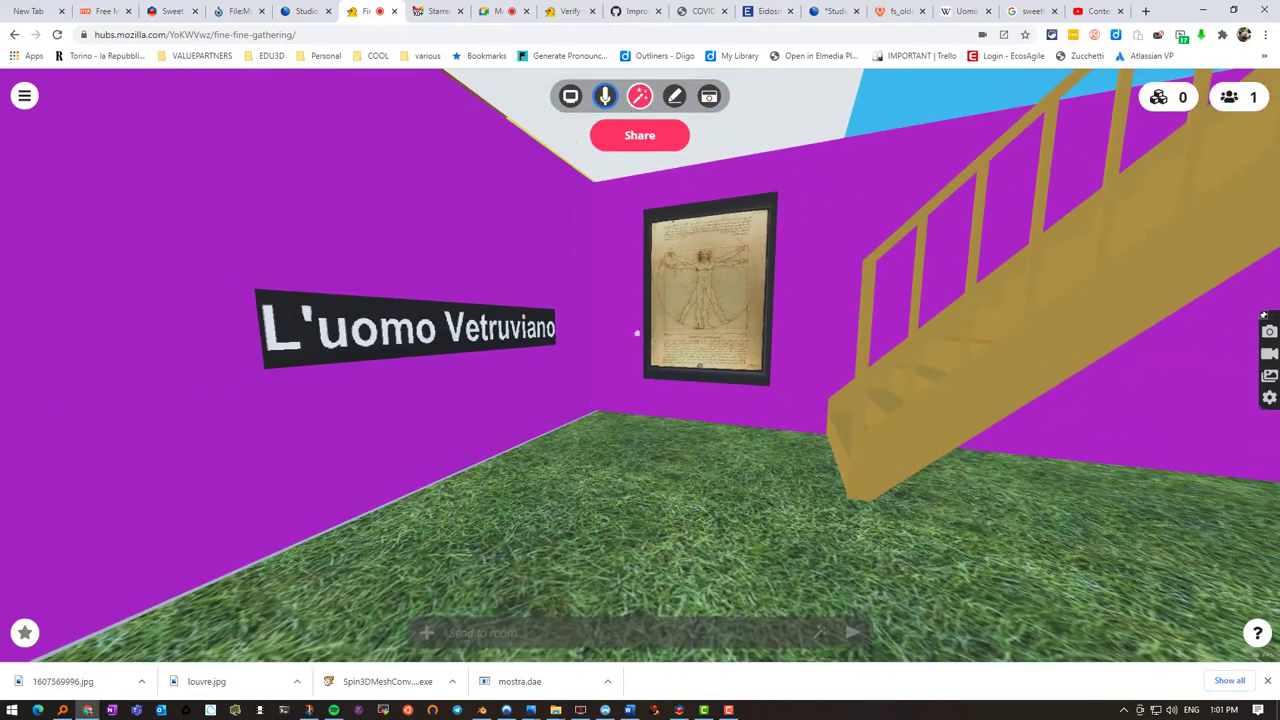
{"action": "left_click", "coordinate": [483, 634]}
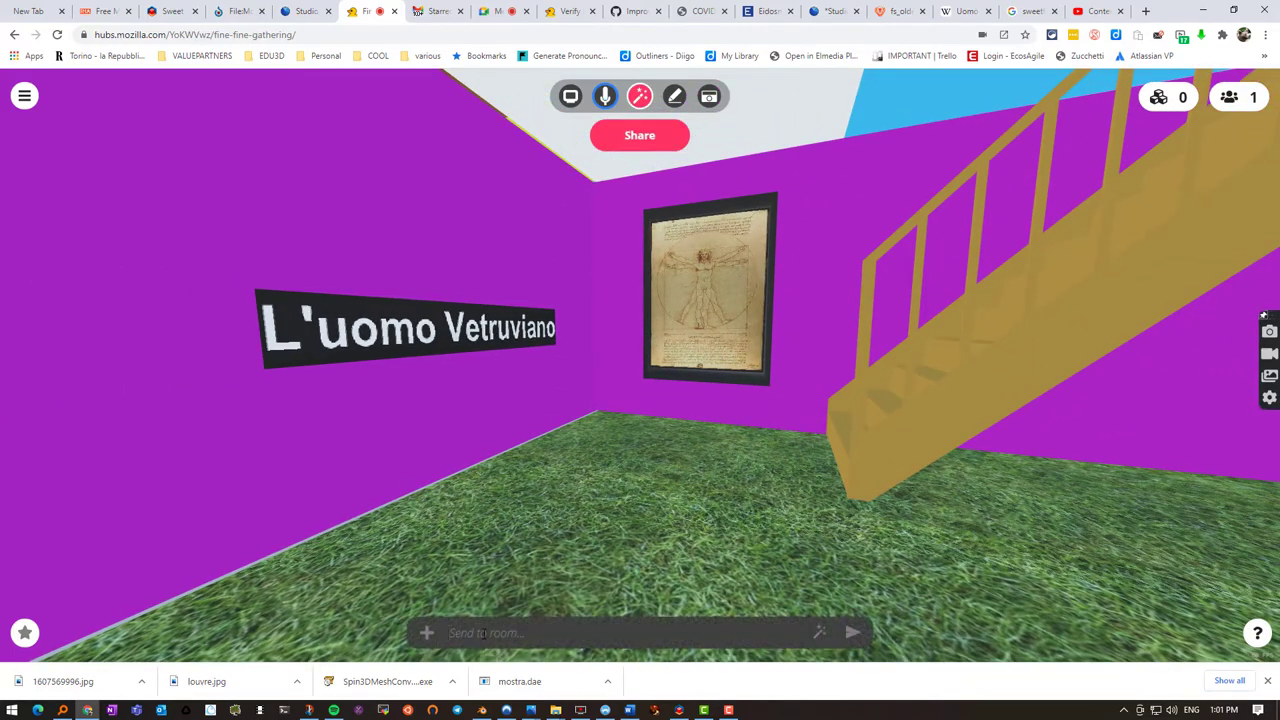
{"action": "type", "text": "/"}
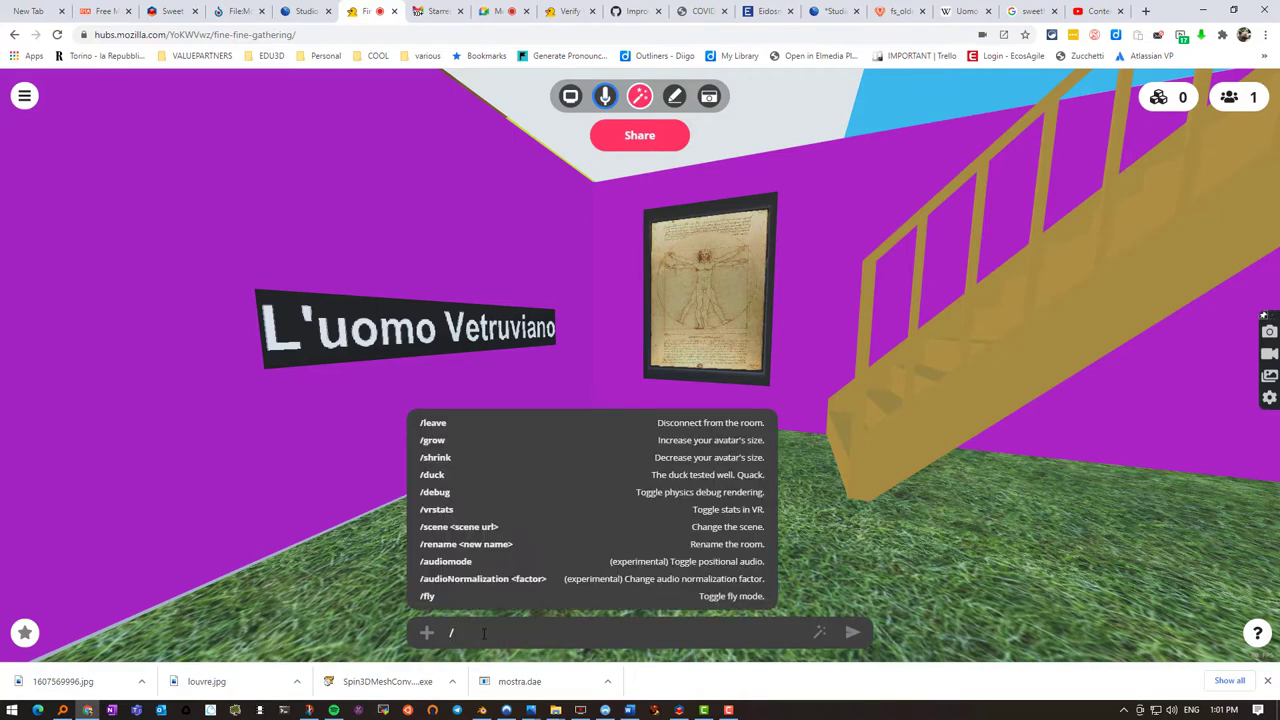
{"action": "type", "text": "sceme"}
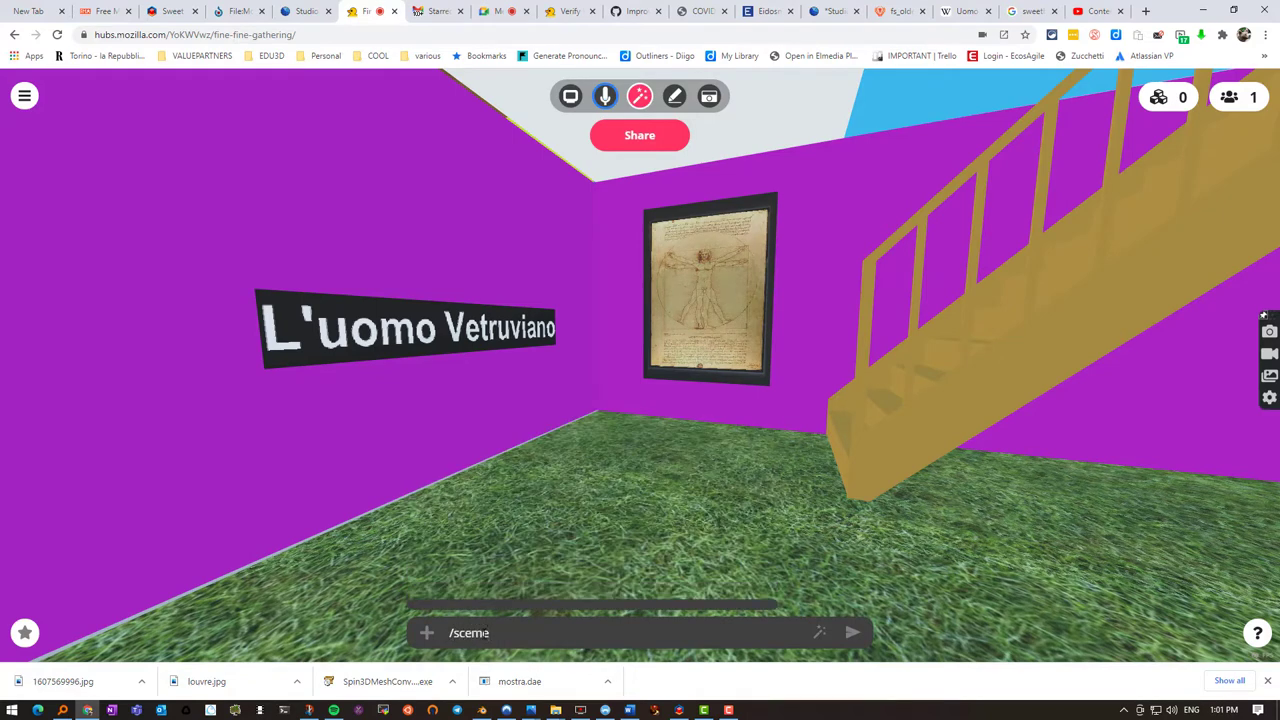
{"action": "key", "text": "BackSpace"}
{"action": "key", "text": "BackSpace"}
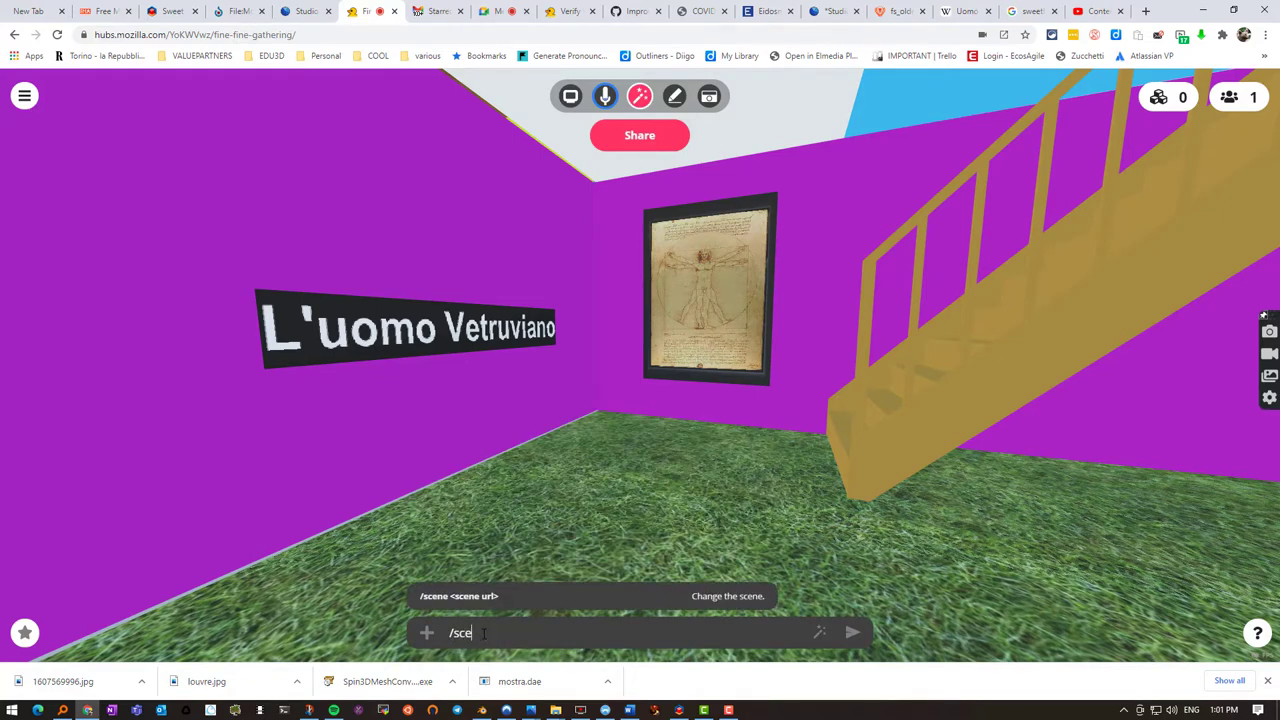
{"action": "type", "text": "ne"}
{"action": "key", "text": "Return"}
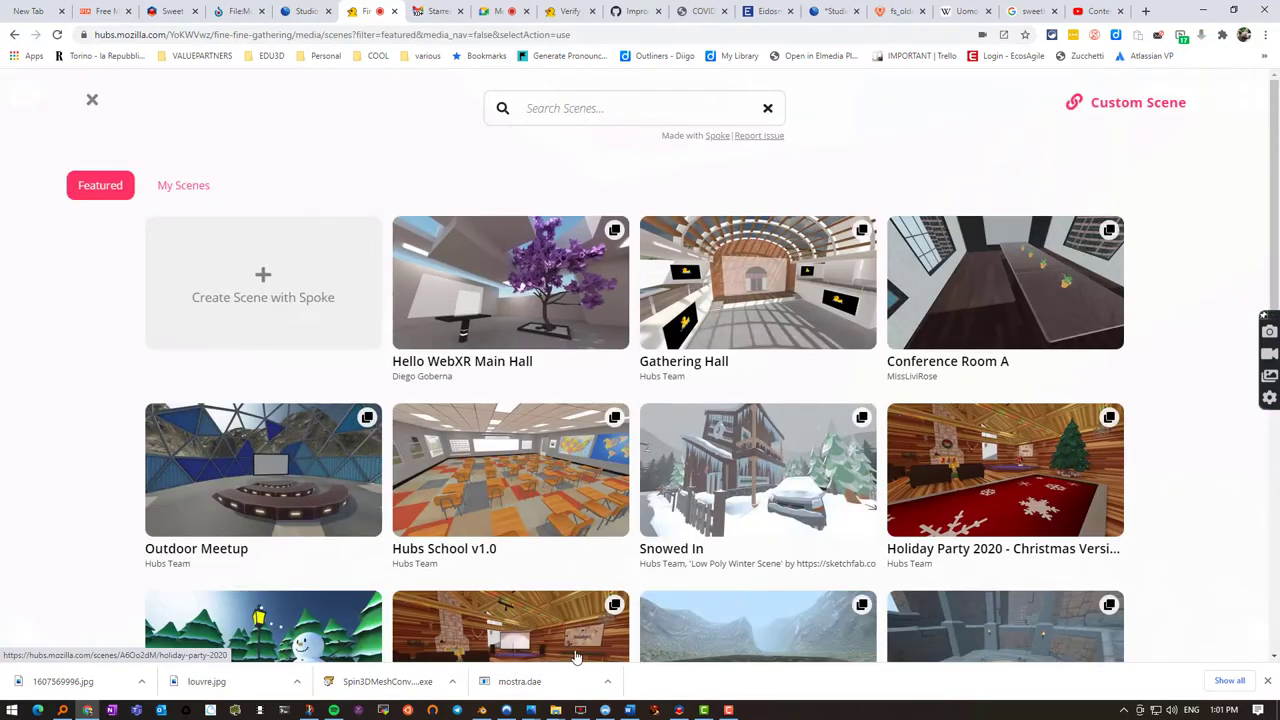
{"action": "left_click", "coordinate": [183, 188]}
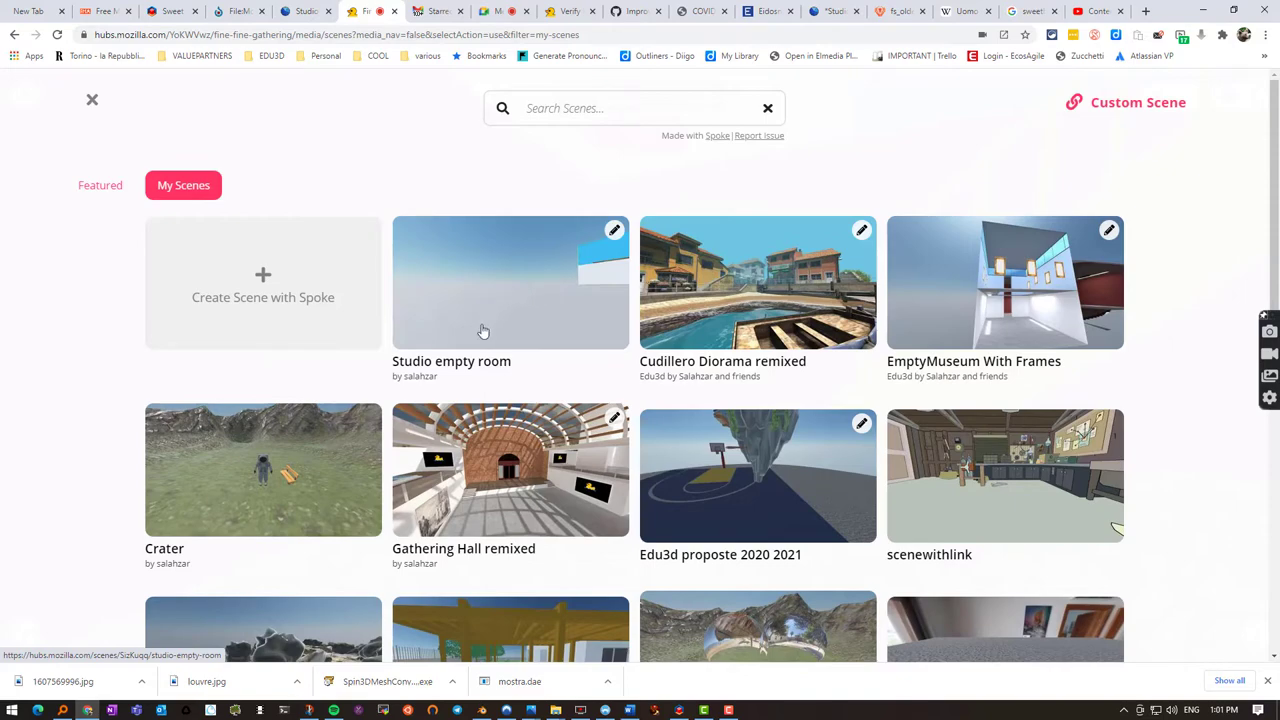
{"action": "left_click", "coordinate": [510, 288]}
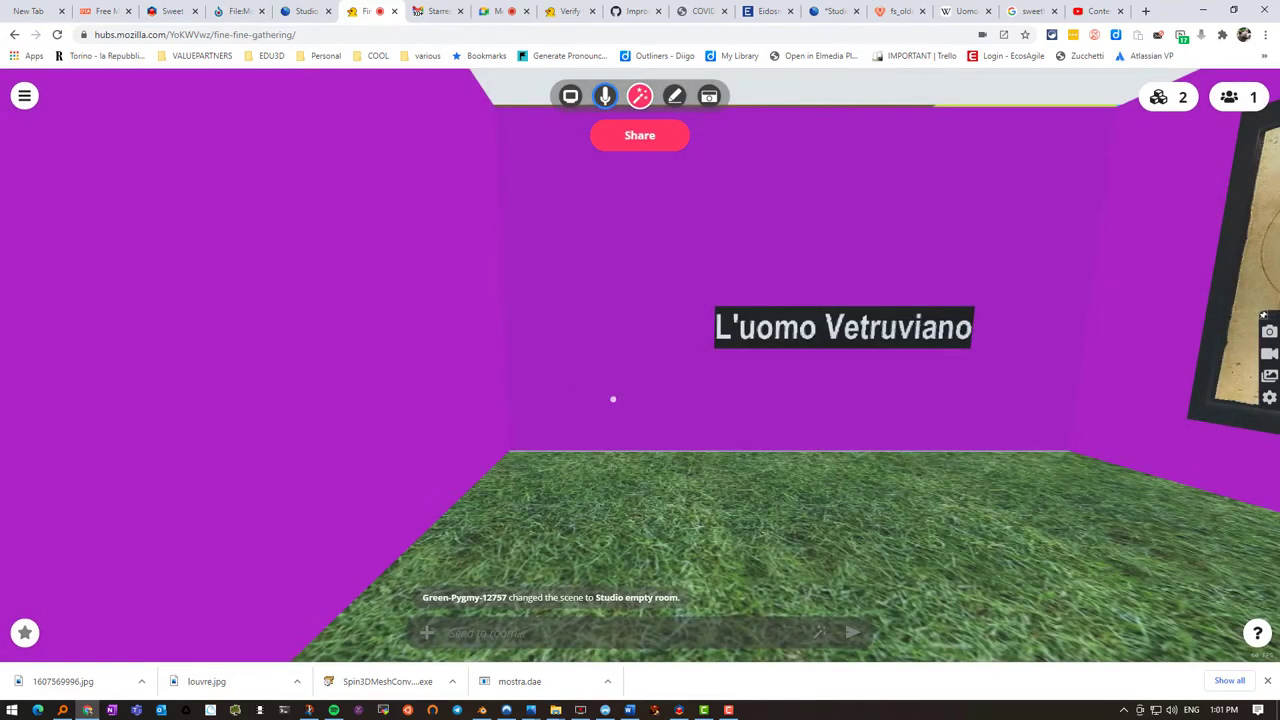
- Enable fly mode in the room and fly up along the staircase to the upper floor
{"action": "mouse_move", "coordinate": [686, 459]}
{"action": "right_mouse_down"}
{"action": "mouse_move", "coordinate": [651, 411]}
{"action": "mouse_move", "coordinate": [651, 422]}
{"action": "mouse_move", "coordinate": [663, 386]}
{"action": "right_mouse_up"}
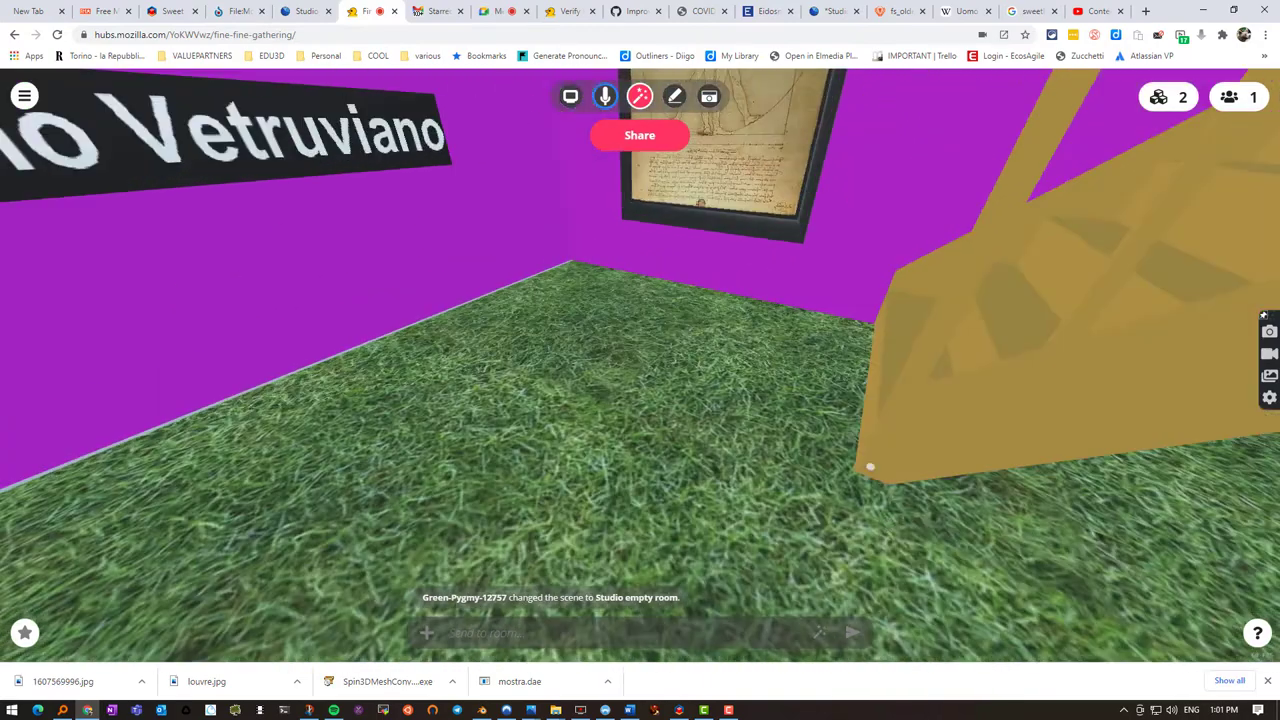
{"action": "mouse_move", "coordinate": [871, 466]}
{"action": "left_mouse_down"}
{"action": "mouse_move", "coordinate": [819, 420]}
{"action": "mouse_move", "coordinate": [943, 363]}
{"action": "mouse_move", "coordinate": [1103, 351]}
{"action": "mouse_move", "coordinate": [983, 394]}
{"action": "mouse_move", "coordinate": [903, 400]}
{"action": "mouse_move", "coordinate": [1123, 403]}
{"action": "mouse_move", "coordinate": [1197, 375]}
{"action": "left_mouse_up"}
{"action": "key", "text": "w"}
{"action": "mouse_move", "coordinate": [798, 374]}
{"action": "left_mouse_down"}
{"action": "mouse_move", "coordinate": [1071, 351]}
{"action": "mouse_move", "coordinate": [1168, 376]}
{"action": "mouse_move", "coordinate": [851, 334]}
{"action": "mouse_move", "coordinate": [663, 331]}
{"action": "mouse_move", "coordinate": [712, 270]}
{"action": "mouse_move", "coordinate": [728, 286]}
{"action": "left_mouse_up"}
{"action": "key", "text": "w"}
{"action": "key", "text": "g"}
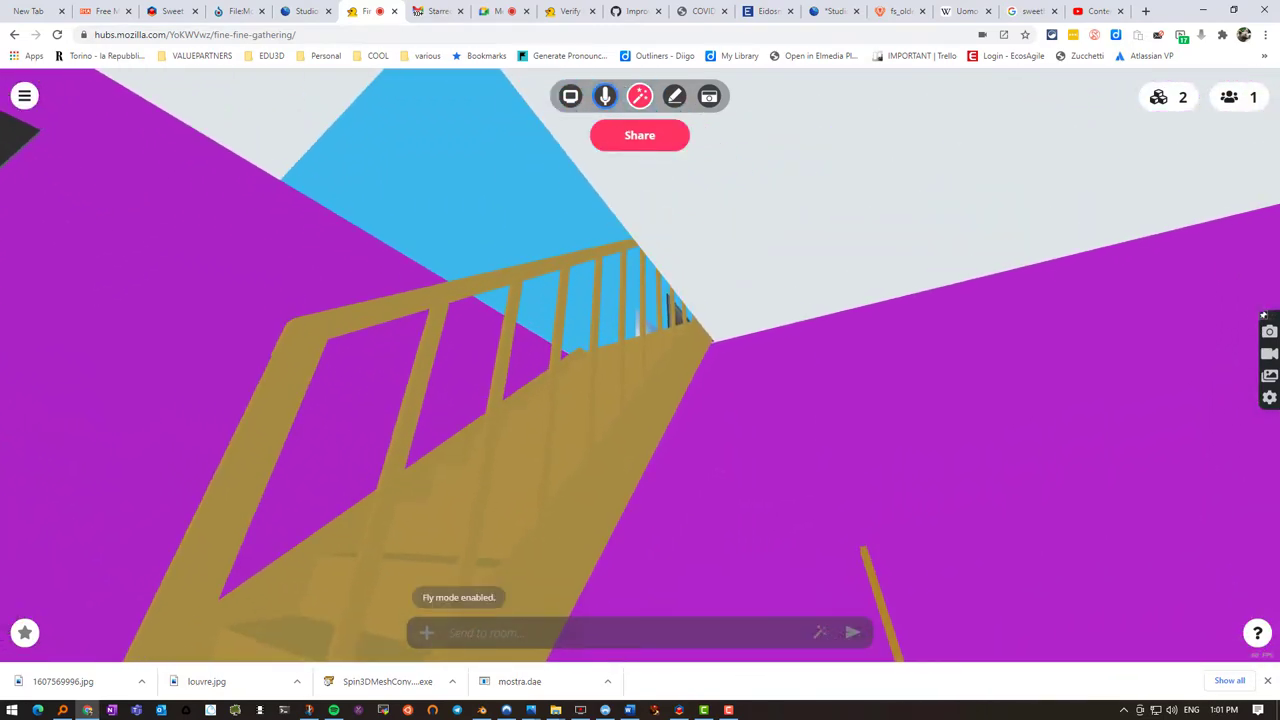
{"action": "left_click_drag", "start_coordinate": [712, 341], "coordinate": [502, 438]}
{"action": "key", "text": "w"}
{"action": "key", "text": "w"}
{"action": "key", "text": "w"}
{"action": "mouse_move", "coordinate": [601, 343]}
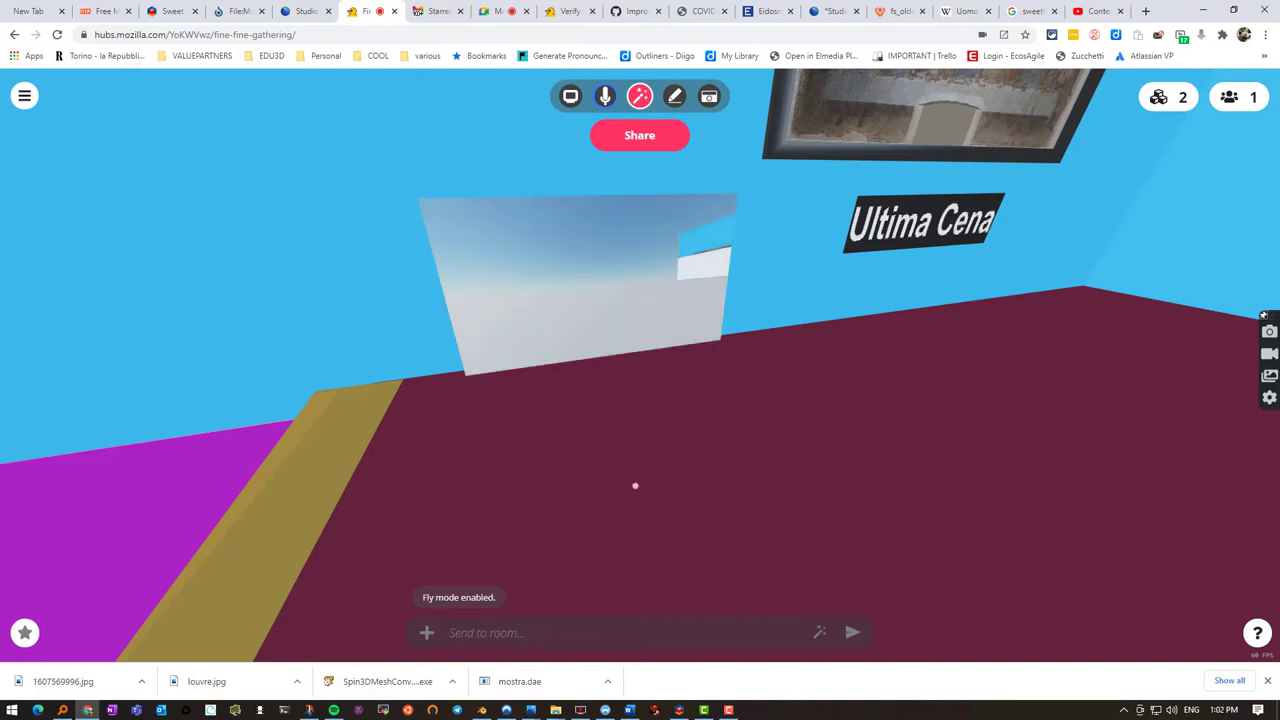
- Test the upper-floor link beside the Ultima Cena painting by following it to the ground floor
{"action": "left_click_drag", "start_coordinate": [536, 504], "coordinate": [556, 476]}
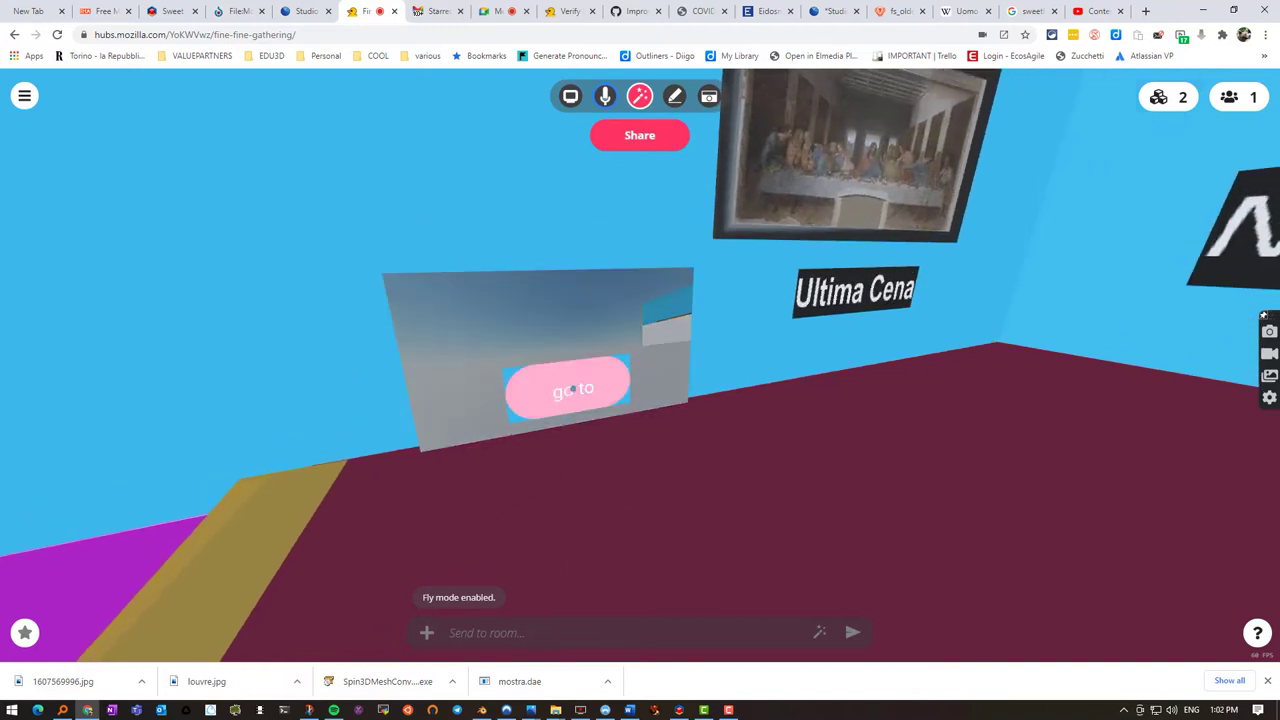
{"action": "left_click", "coordinate": [572, 389]}
{"action": "mouse_move", "coordinate": [431, 458]}
{"action": "left_mouse_down"}
{"action": "mouse_move", "coordinate": [903, 471]}
{"action": "mouse_move", "coordinate": [1200, 500]}
{"action": "mouse_move", "coordinate": [1203, 406]}
{"action": "mouse_move", "coordinate": [1168, 463]}
{"action": "left_mouse_up"}
{"action": "key", "text": "s"}
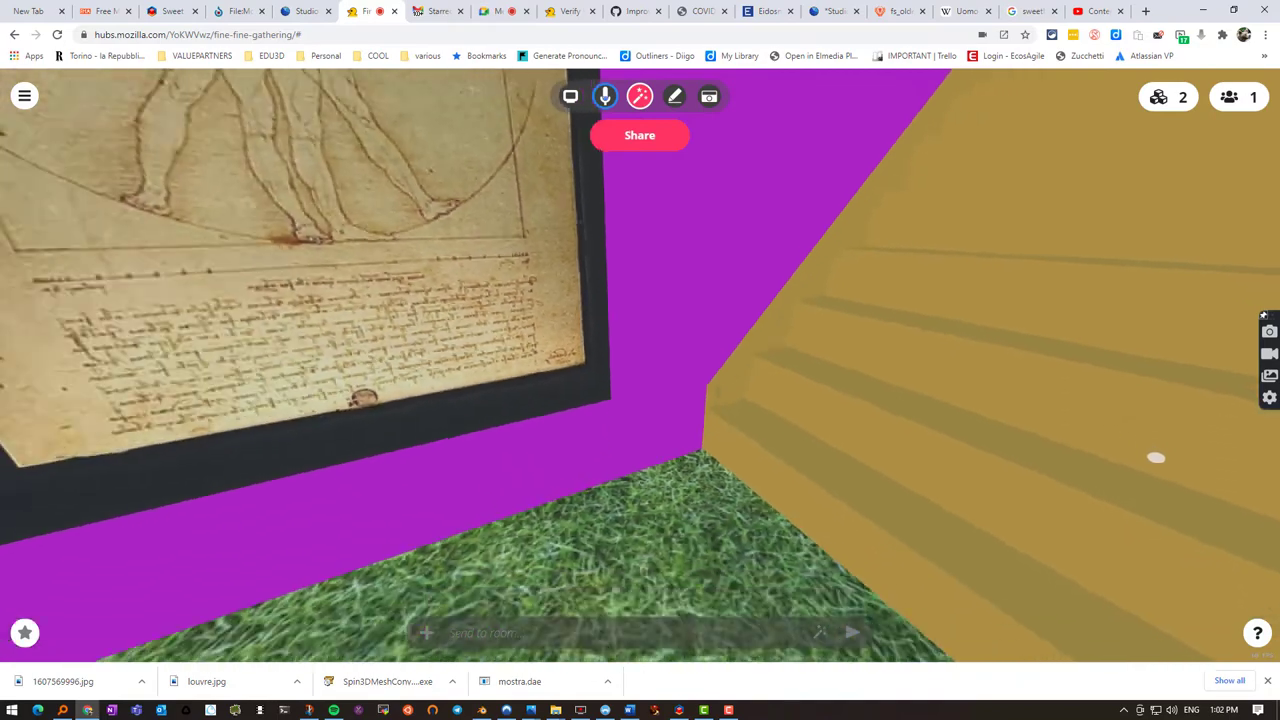
- Return to the Spoke editor, rename the ground-floor link "tp piano 1" and set its URL to #piano_1
{"action": "left_click", "coordinate": [316, 14]}
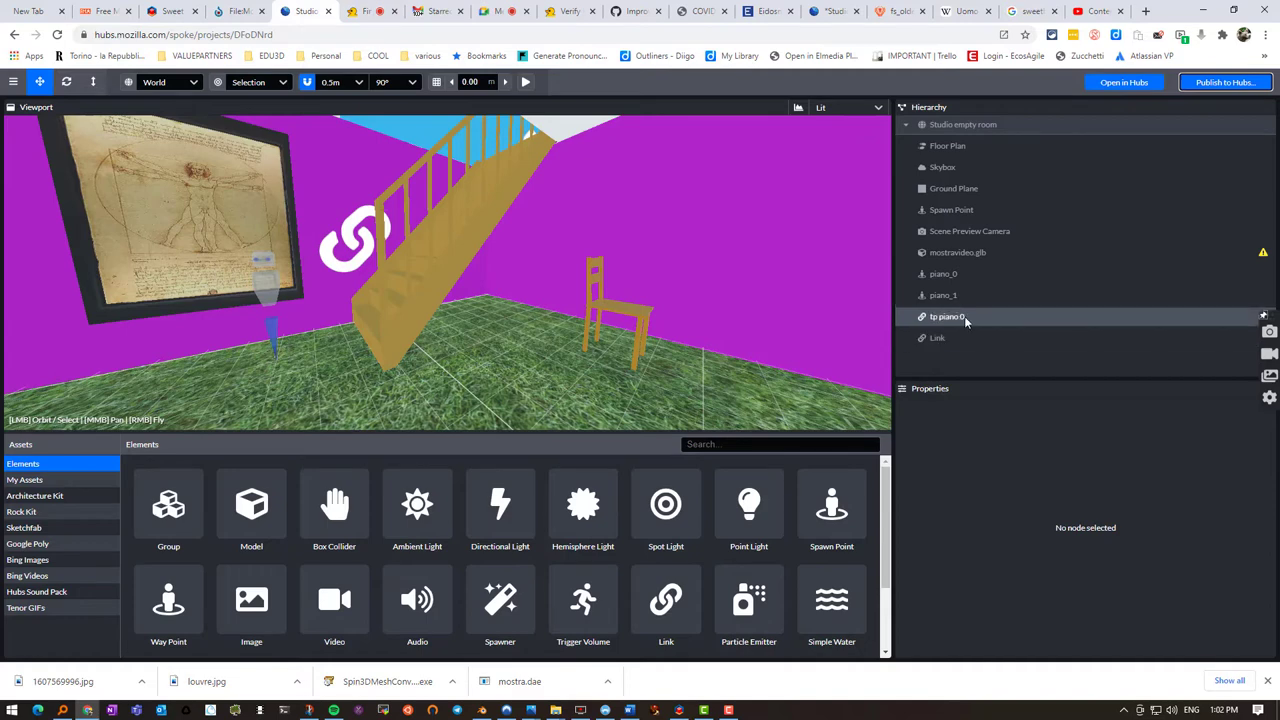
{"action": "left_click", "coordinate": [937, 338]}
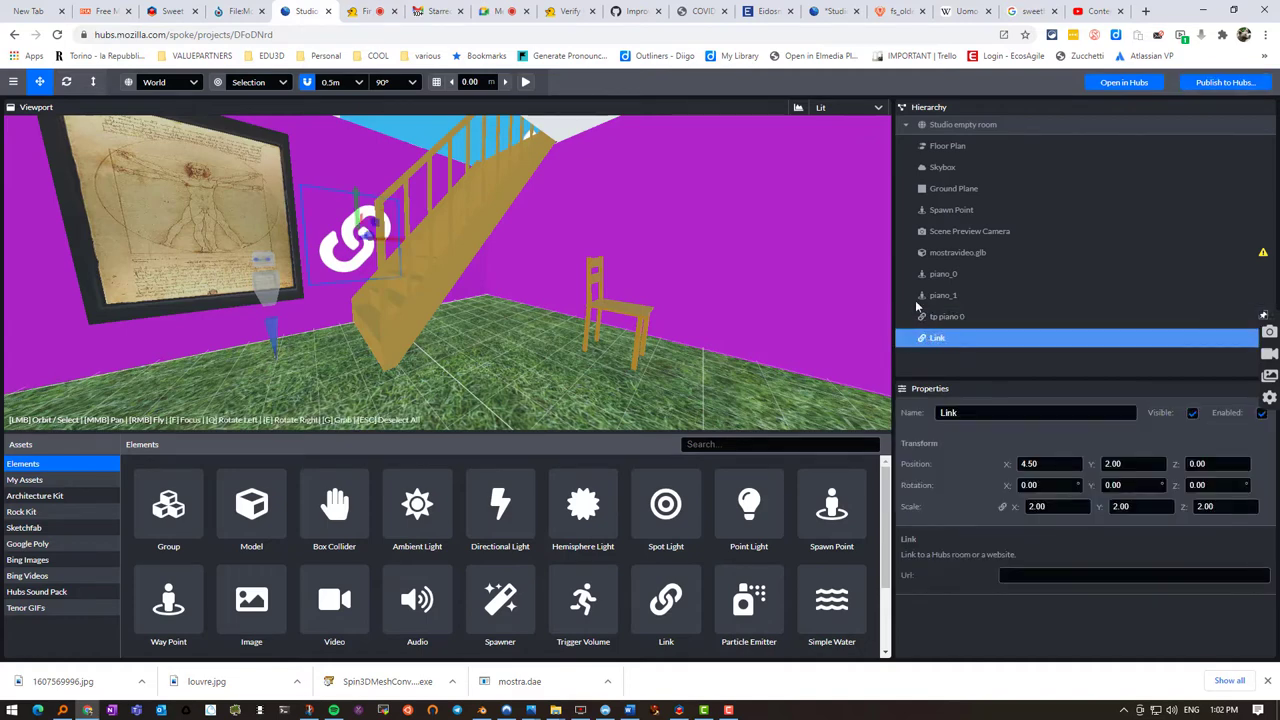
{"action": "double_click", "coordinate": [932, 412]}
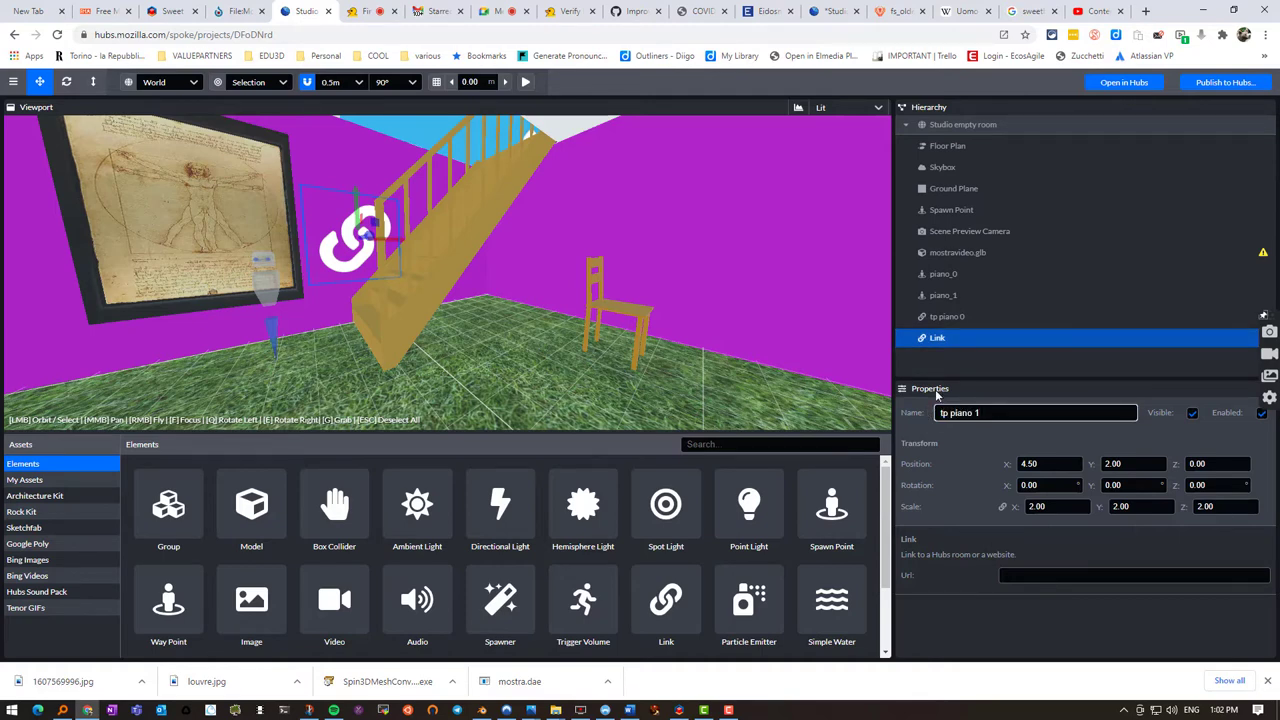
{"action": "left_click", "coordinate": [1008, 575]}
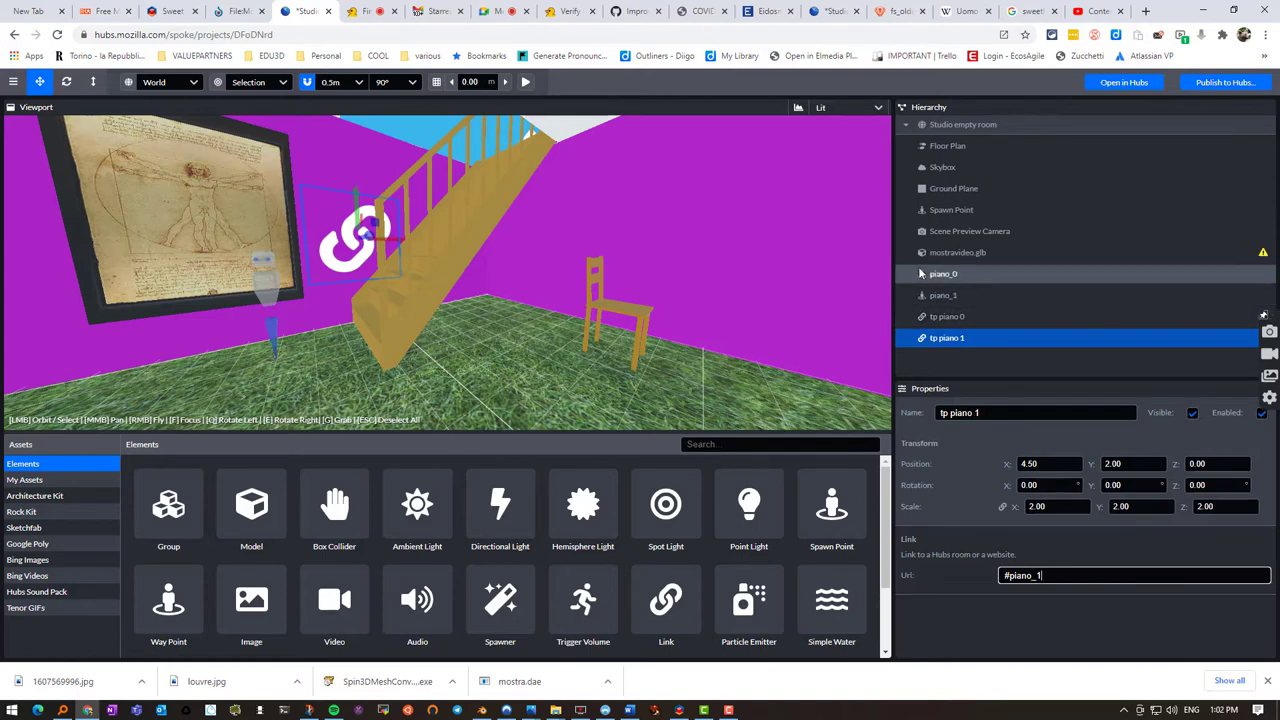
{"action": "left_click", "coordinate": [977, 605]}
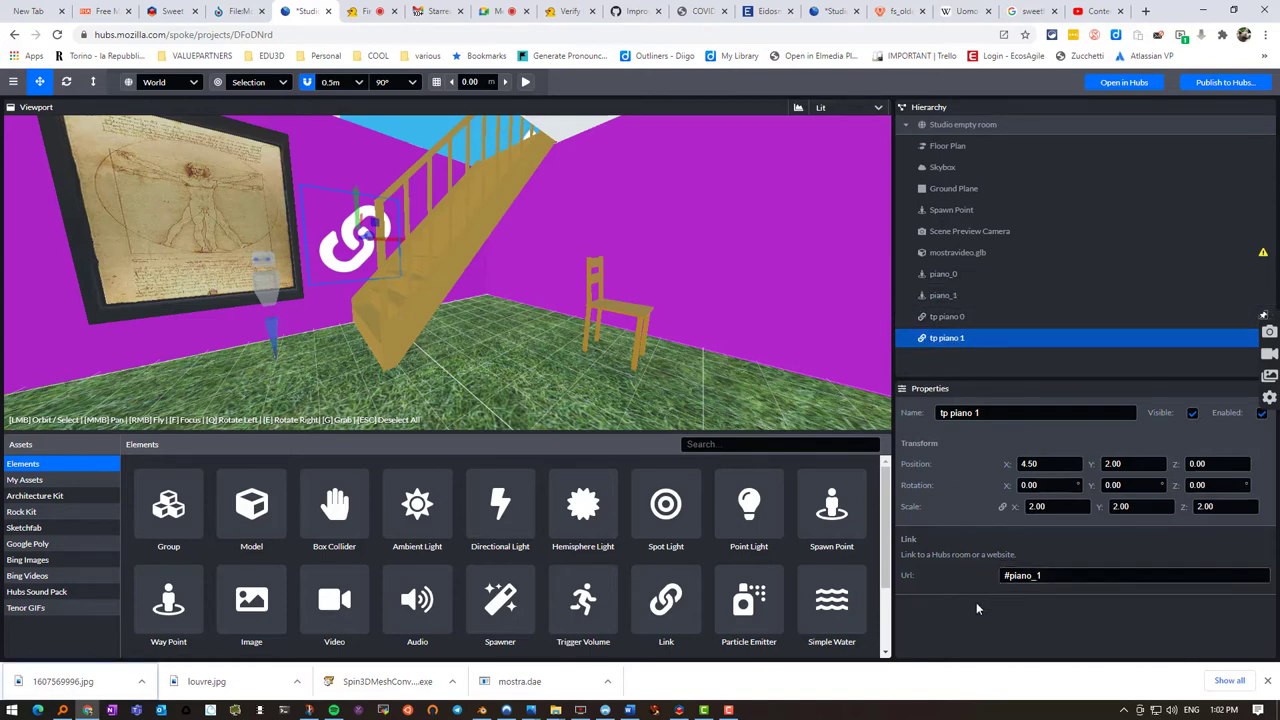
- Save the Spoke project with the ground-floor link changes, dismissing the browser's own save dialog
{"action": "key", "text": "ctrl+s"}
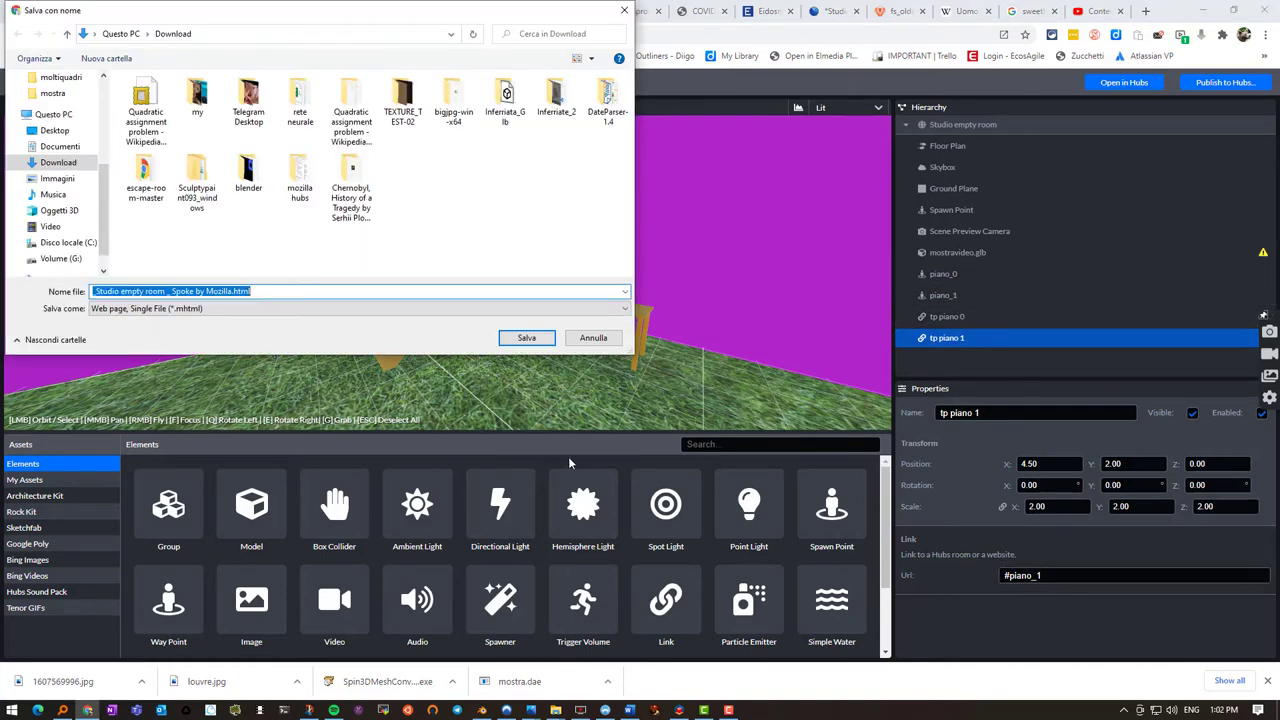
{"action": "left_click", "coordinate": [593, 338]}
{"action": "left_click", "coordinate": [516, 344]}
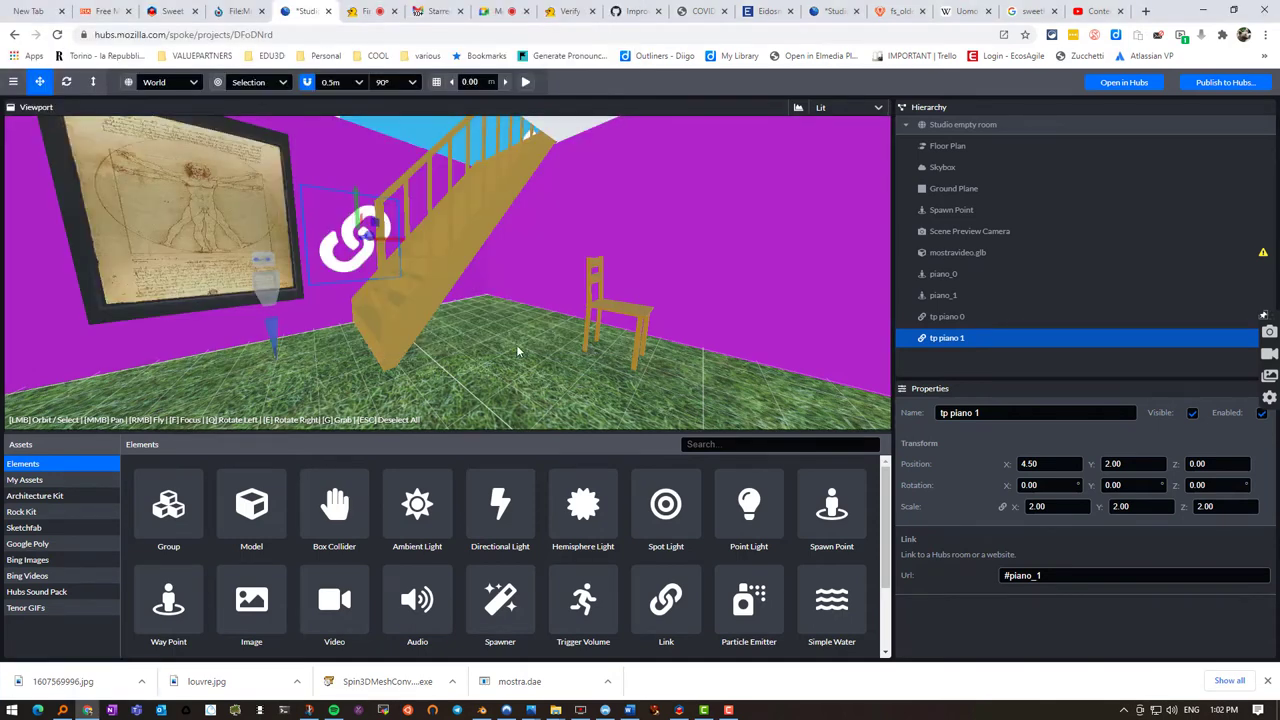
{"action": "key", "text": "ctrl+s"}
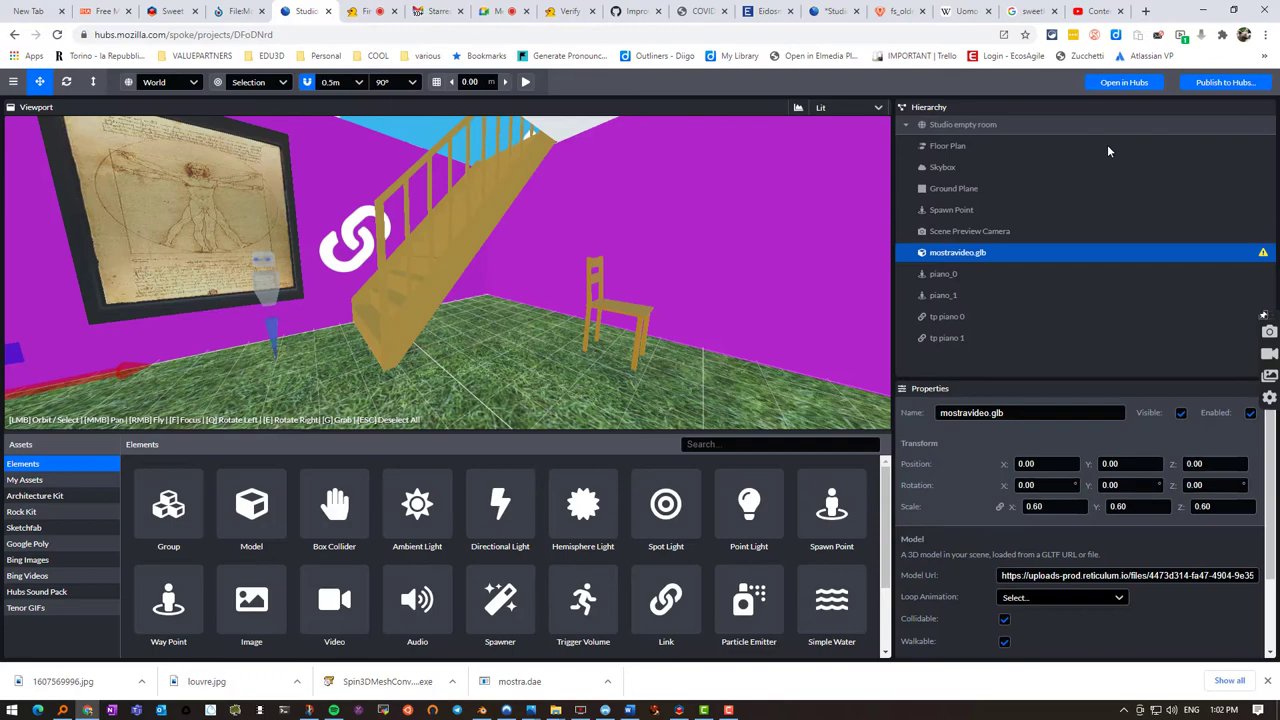
- Publish the "Studio empty room" scene to Hubs, accepting the performance check and closing the publication notice
{"action": "left_click", "coordinate": [1222, 82]}
{"action": "left_click", "coordinate": [818, 447]}
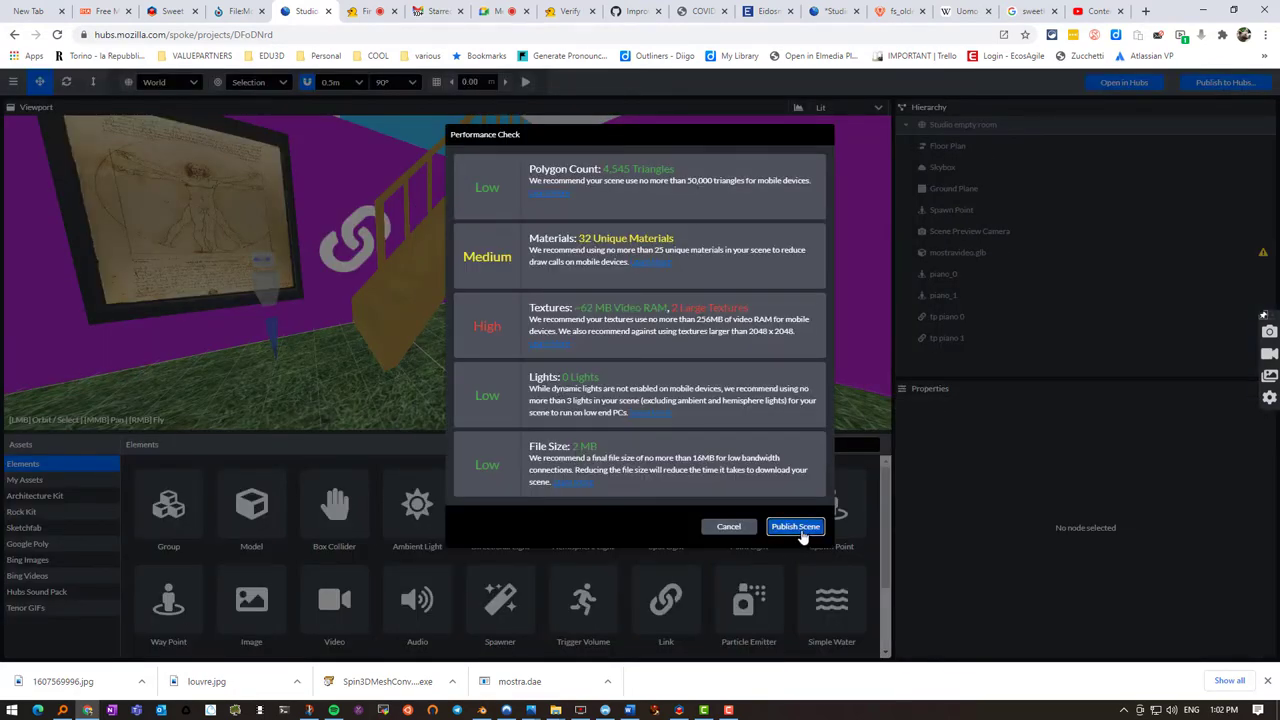
{"action": "left_click", "coordinate": [805, 535]}
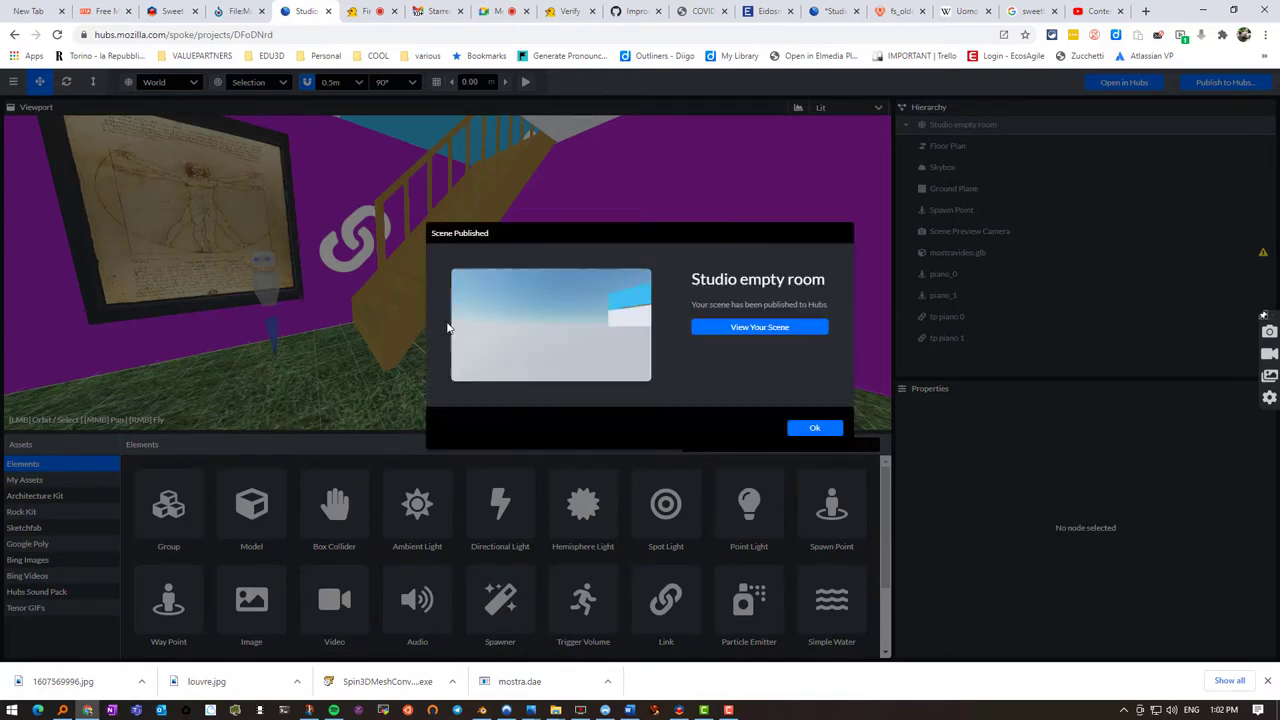
{"action": "left_click", "coordinate": [810, 428]}
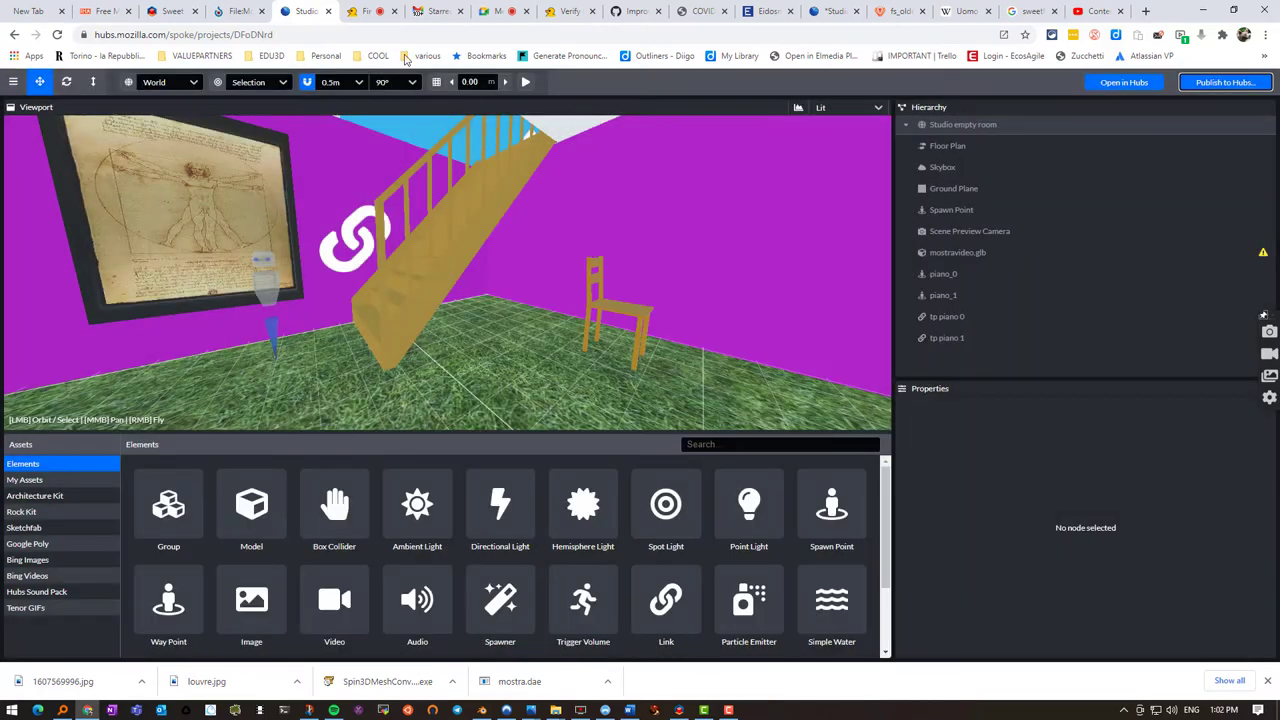
- Switch to the open Hubs room and reload "Studio empty room" from the user's own scenes with the /scene command
{"action": "left_click", "coordinate": [366, 11]}
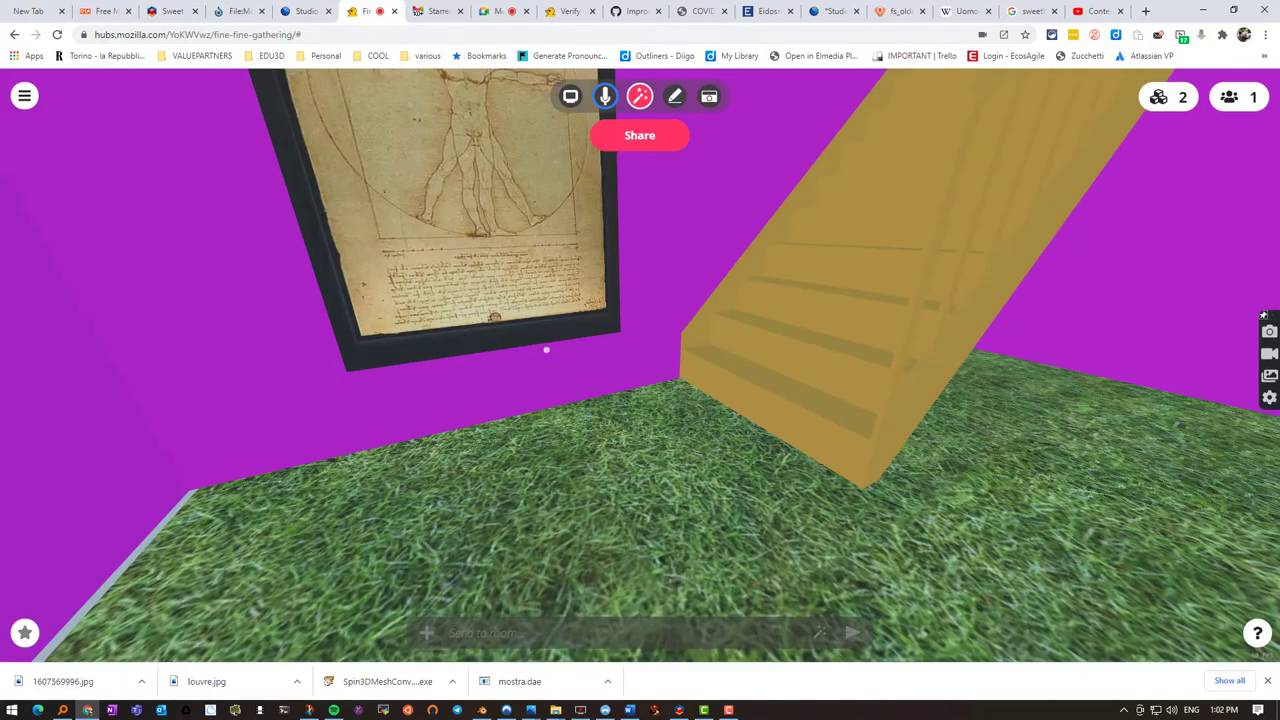
{"action": "type", "text": "/"}
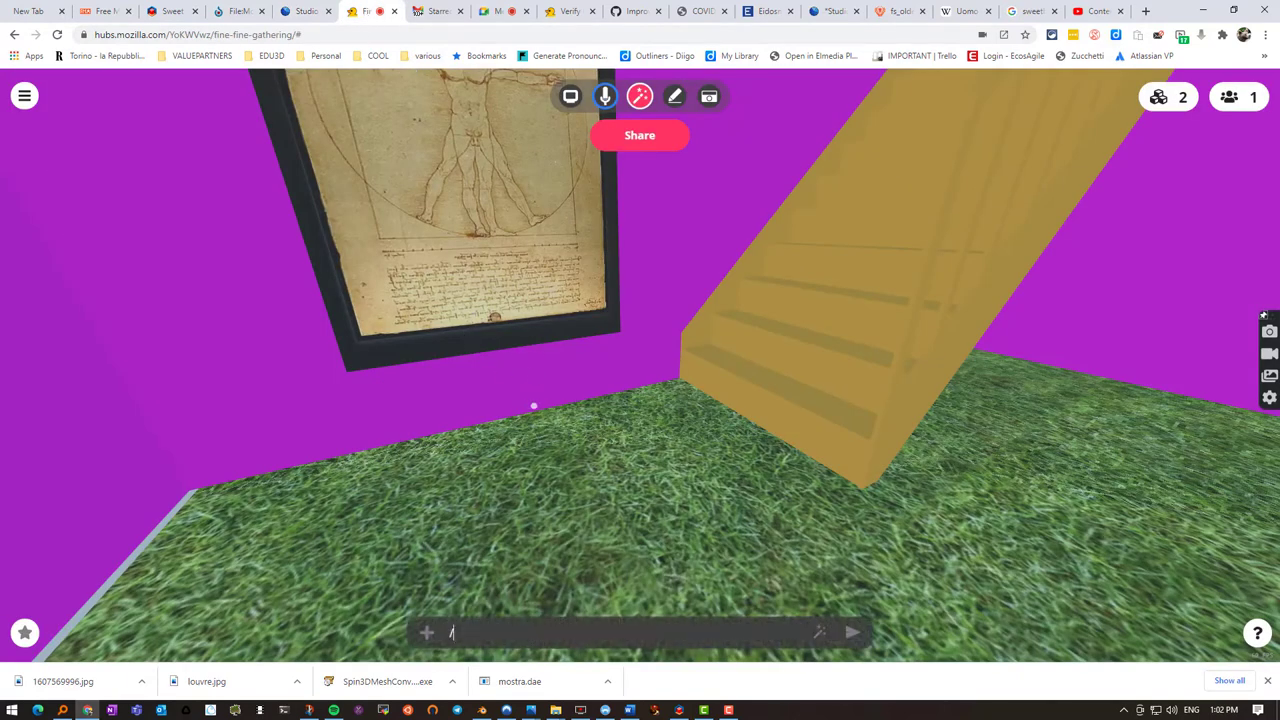
{"action": "type", "text": "scene"}
{"action": "key", "text": "Return"}
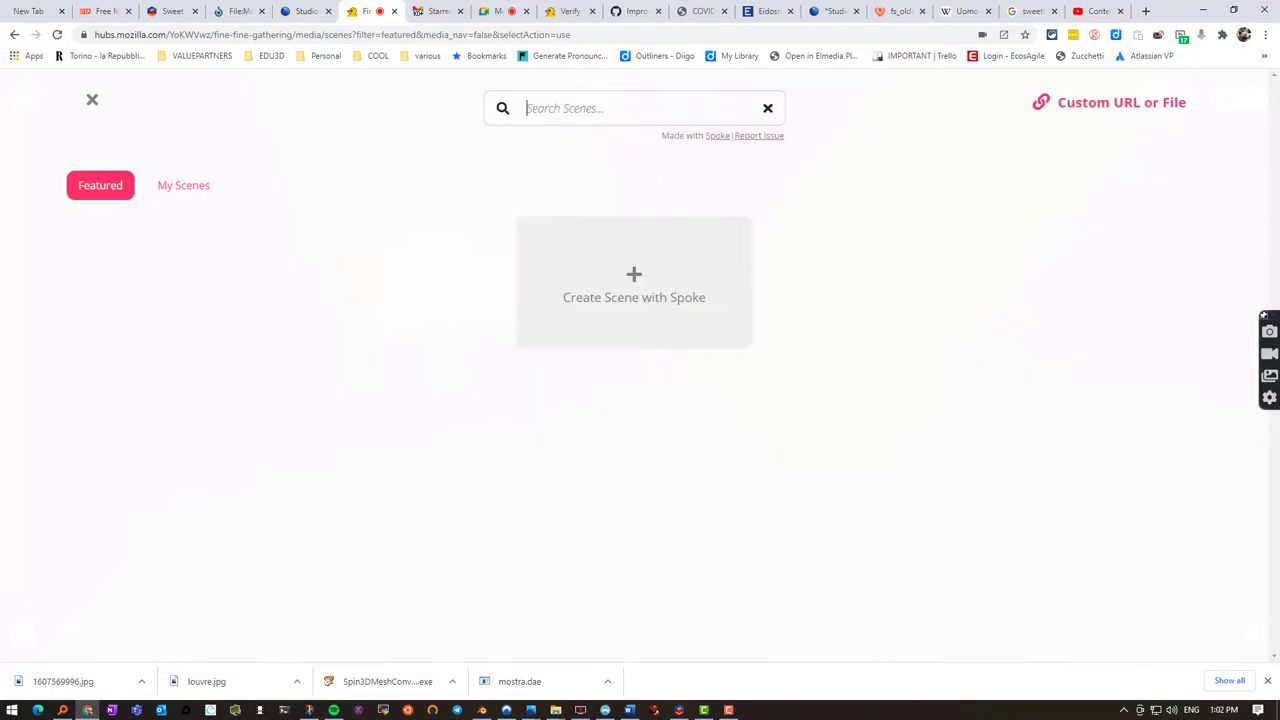
{"action": "left_click", "coordinate": [187, 192]}
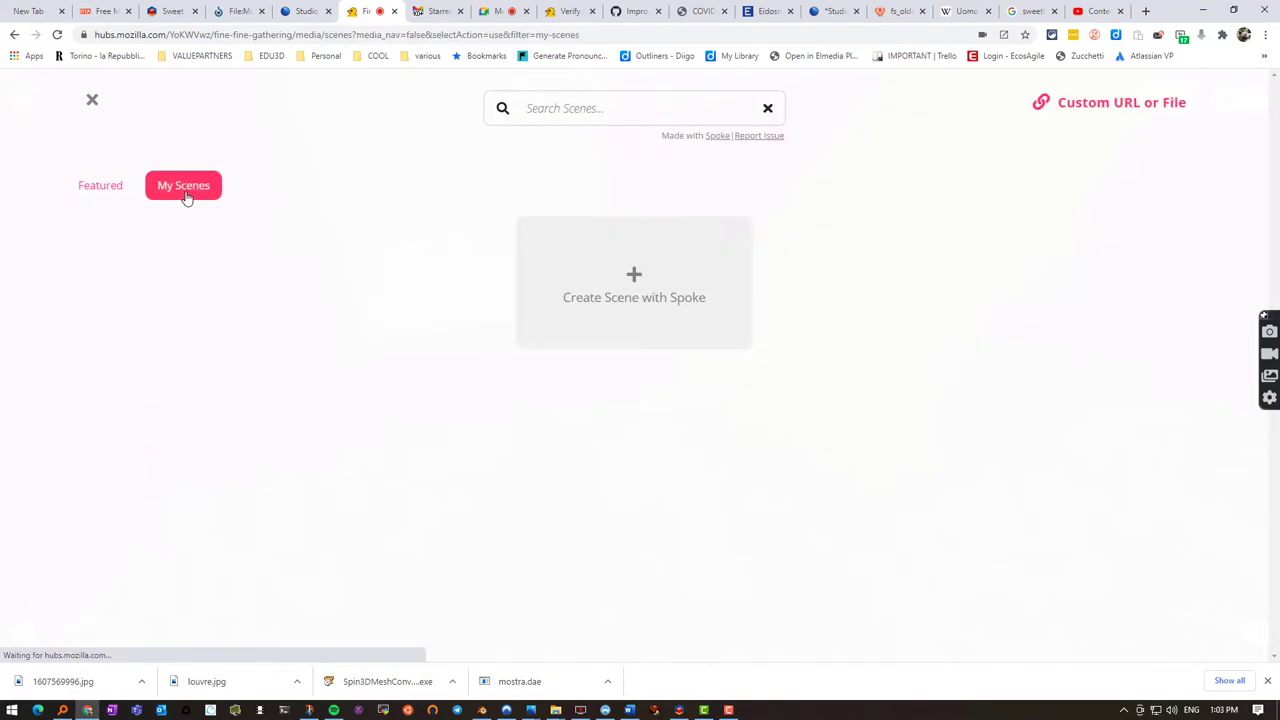
{"action": "left_click", "coordinate": [504, 299]}
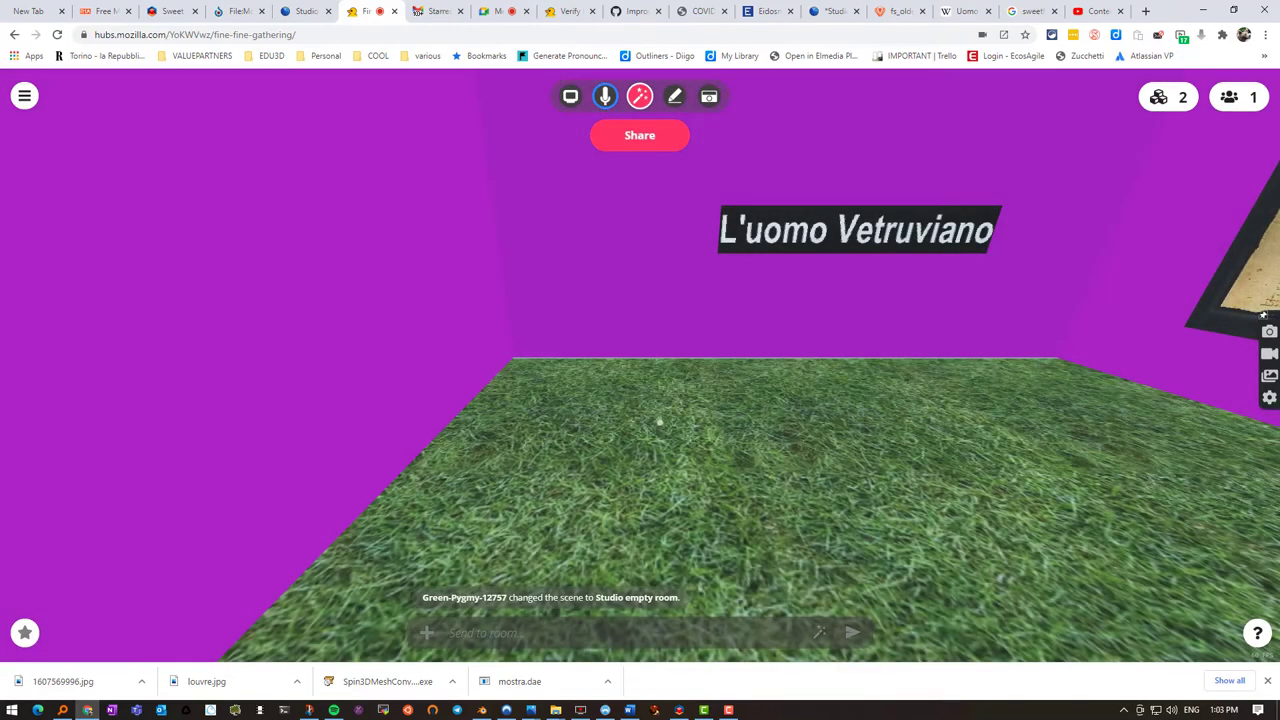
- Test the ground-floor link near the staircase by following it to the upper floor
{"action": "mouse_move", "coordinate": [595, 448]}
{"action": "left_mouse_down"}
{"action": "mouse_move", "coordinate": [774, 432]}
{"action": "mouse_move", "coordinate": [732, 431]}
{"action": "mouse_move", "coordinate": [931, 391]}
{"action": "left_mouse_up"}
{"action": "key", "text": "w"}
{"action": "left_click", "coordinate": [870, 370]}
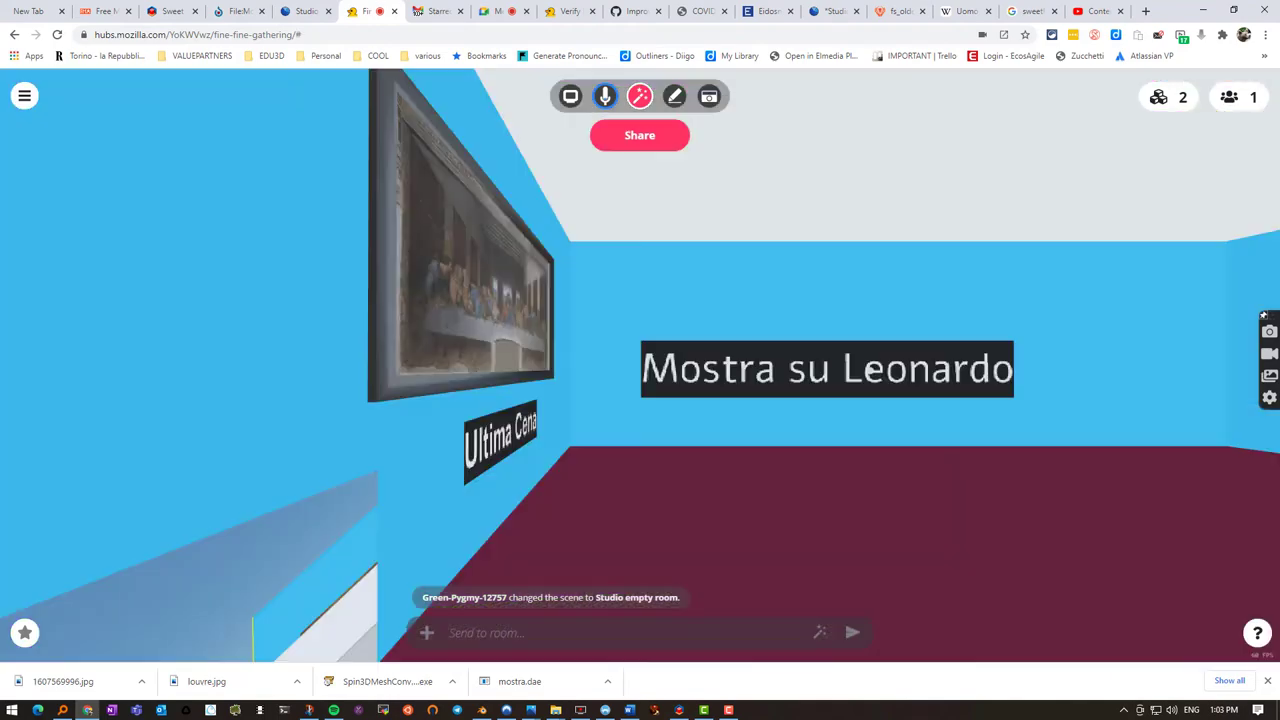
- Follow the link beside the Ultima Cena painting back down and examine the ground-floor link's preview image
{"action": "mouse_move", "coordinate": [618, 506]}
{"action": "left_mouse_down"}
{"action": "mouse_move", "coordinate": [851, 517]}
{"action": "mouse_move", "coordinate": [258, 531]}
{"action": "left_mouse_up"}
{"action": "key", "text": "w"}
{"action": "key", "text": "w"}
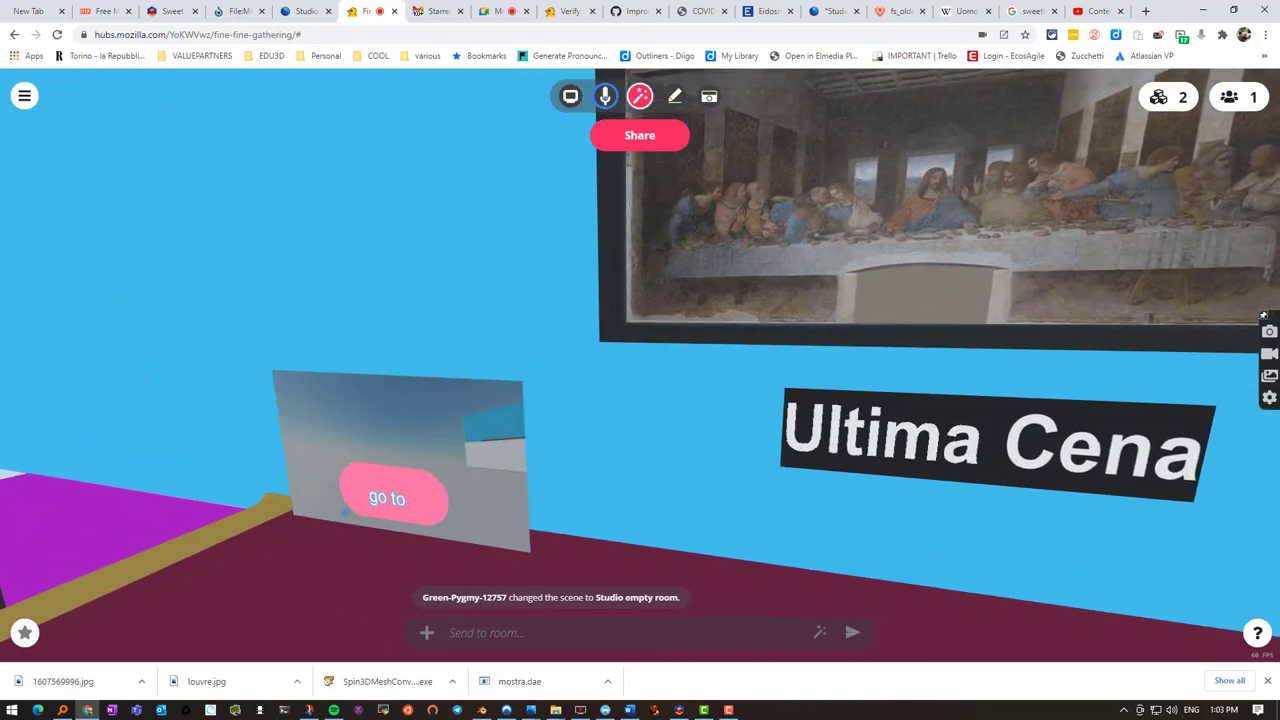
{"action": "left_click", "coordinate": [386, 498]}
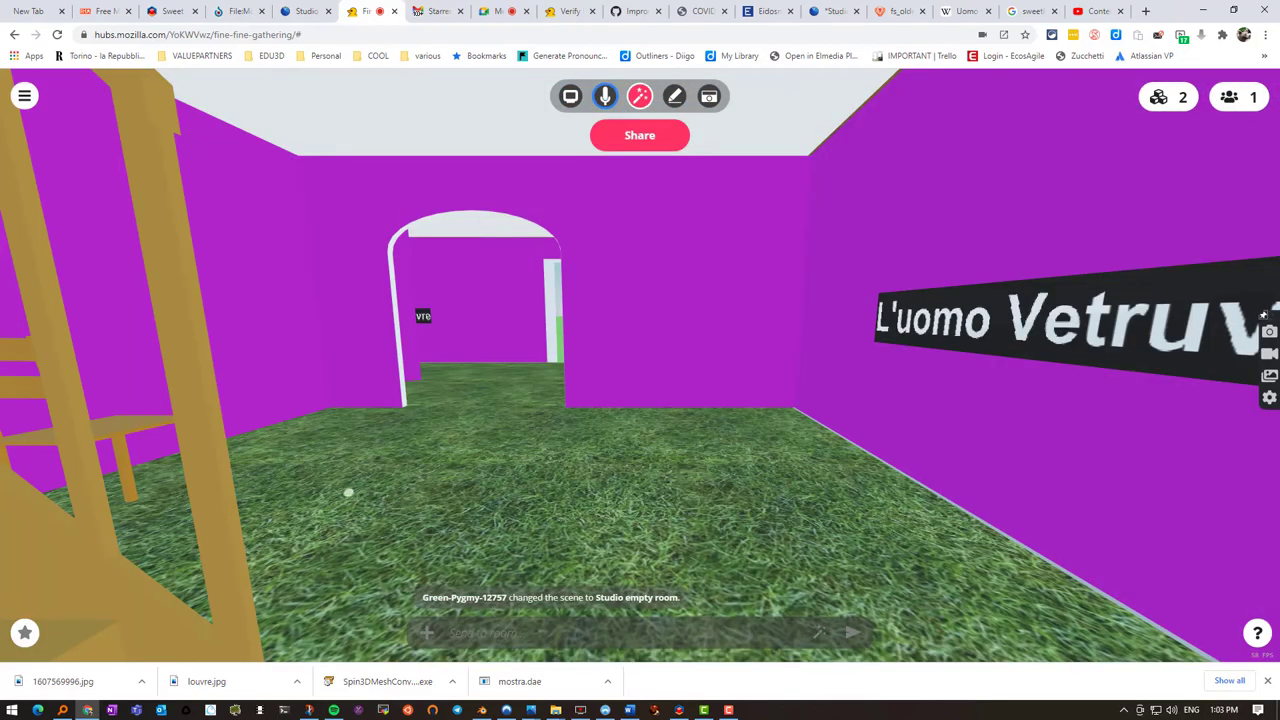
{"action": "mouse_move", "coordinate": [348, 492]}
{"action": "left_mouse_down"}
{"action": "mouse_move", "coordinate": [1100, 486]}
{"action": "mouse_move", "coordinate": [1076, 447]}
{"action": "mouse_move", "coordinate": [1066, 460]}
{"action": "left_mouse_up"}
{"action": "mouse_move", "coordinate": [946, 411]}
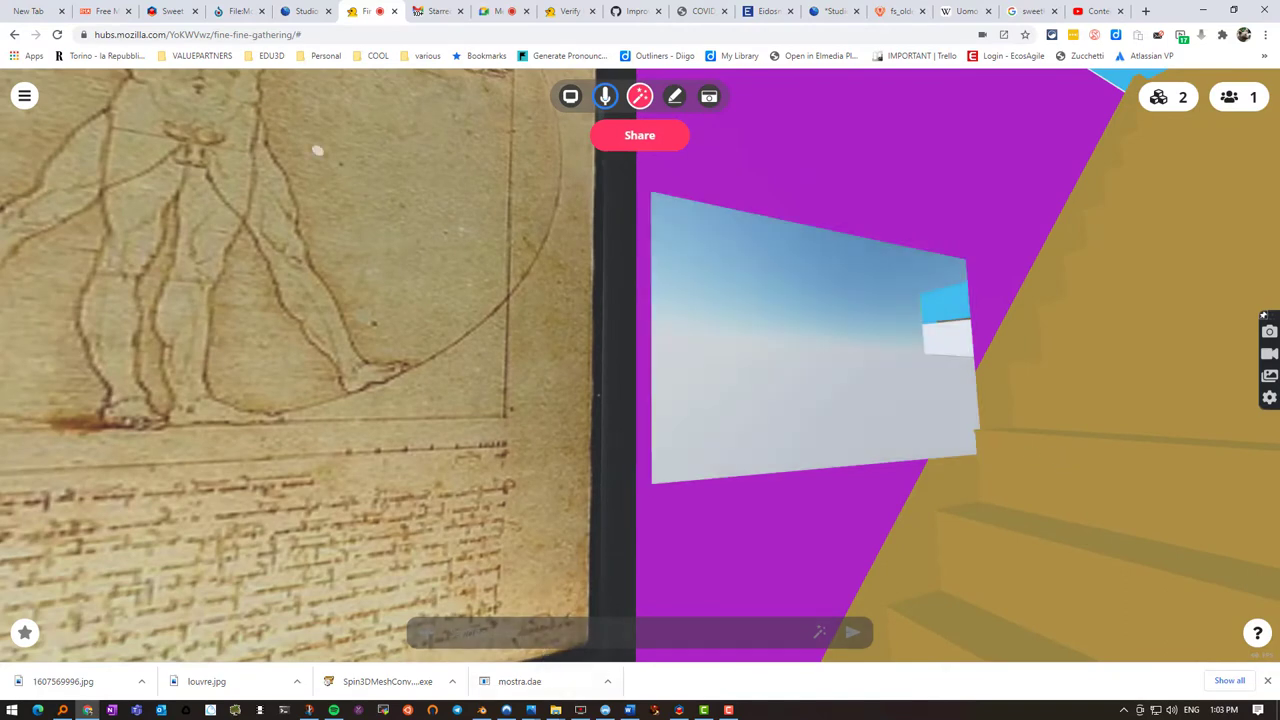
- Return to the Spoke editor and set the Scene Preview Camera's position to 0 on X, Y and Z
{"action": "left_click", "coordinate": [298, 12]}
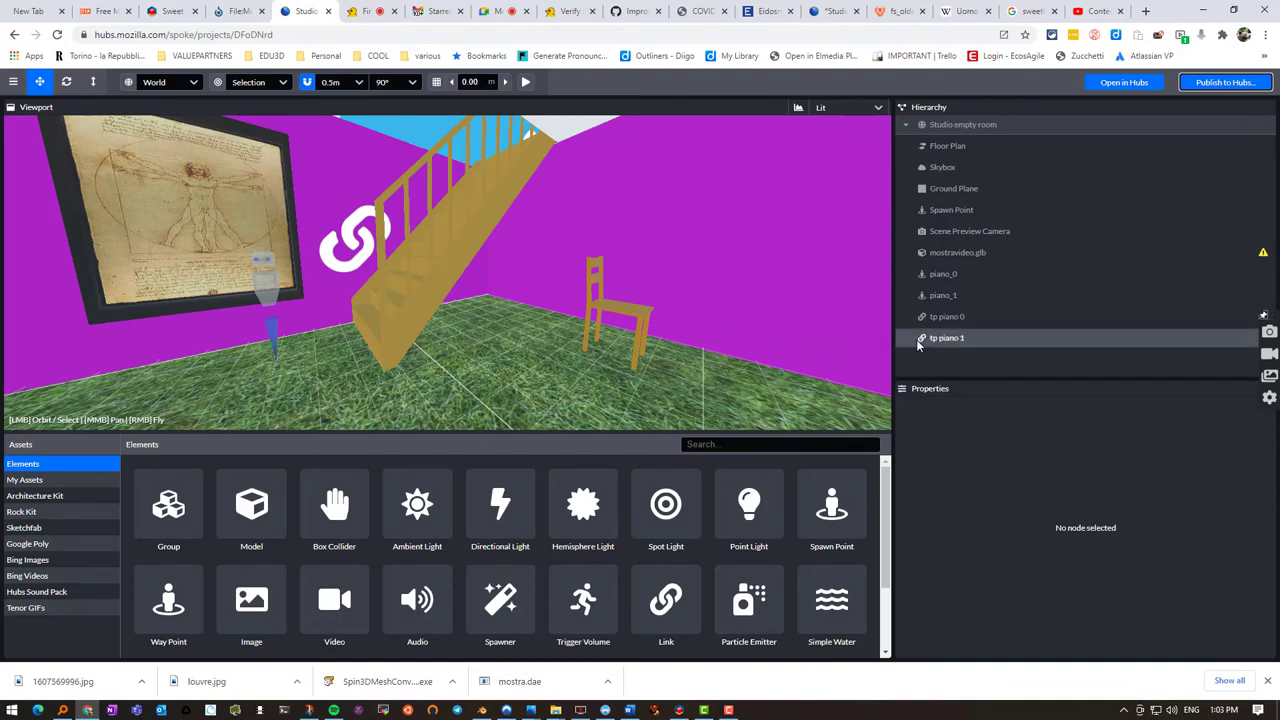
{"action": "left_click", "coordinate": [971, 233]}
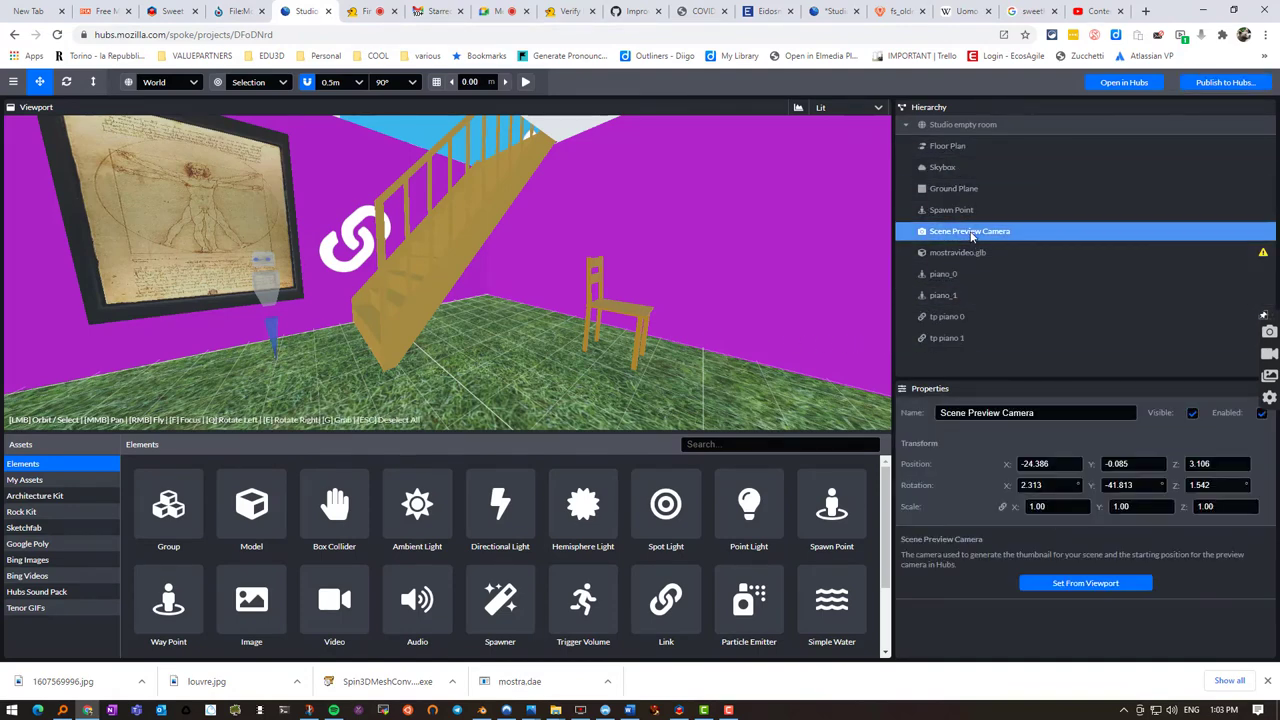
{"action": "double_click", "coordinate": [969, 233]}
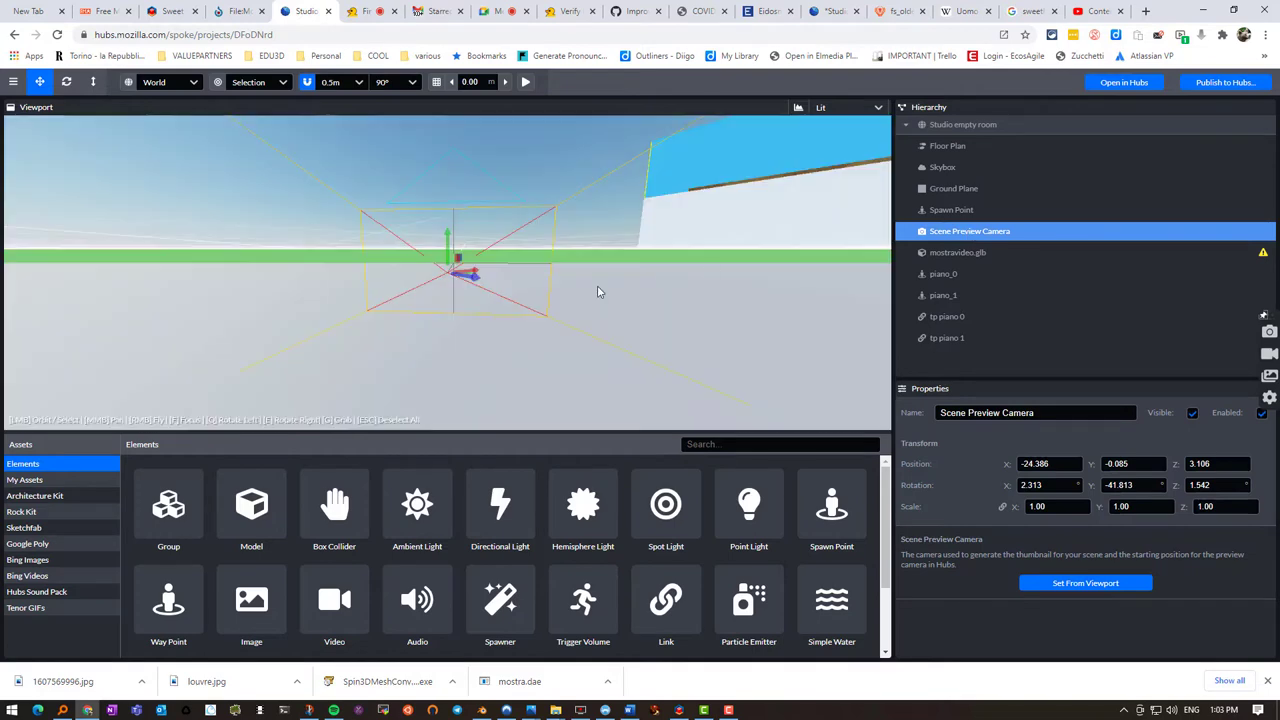
{"action": "left_click_drag", "start_coordinate": [597, 292], "coordinate": [539, 310]}
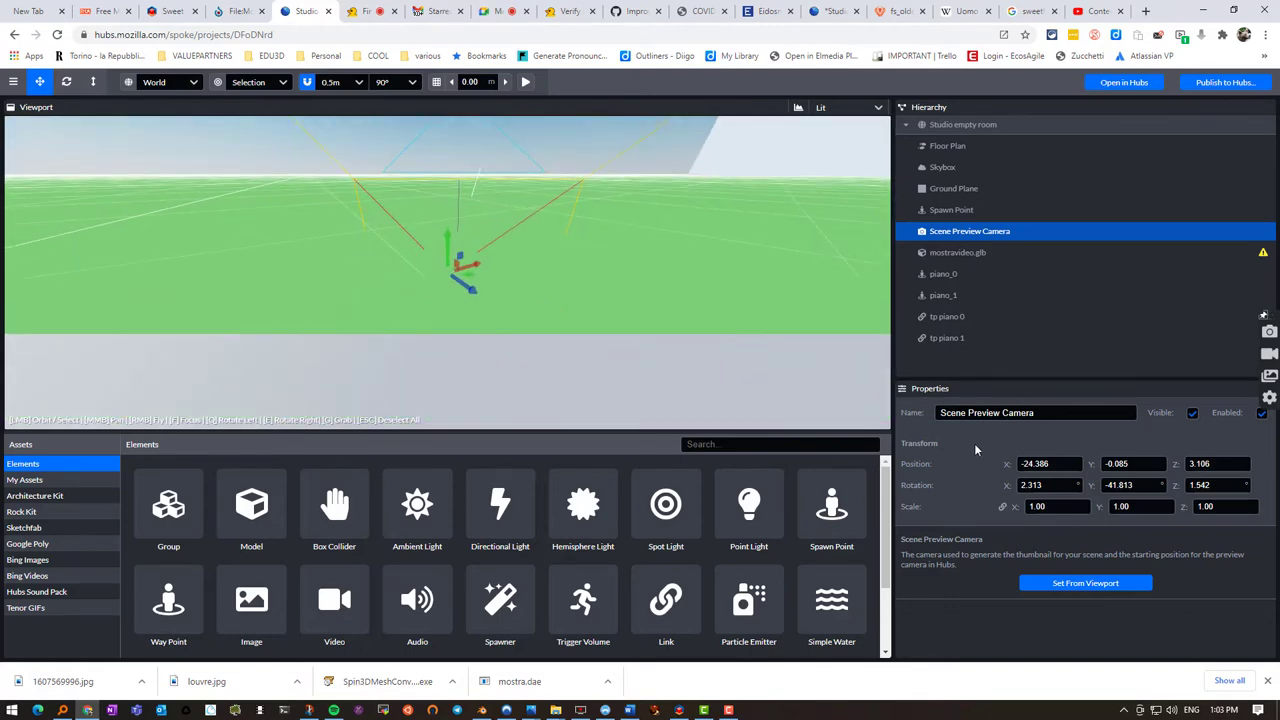
{"action": "left_click", "coordinate": [1030, 464]}
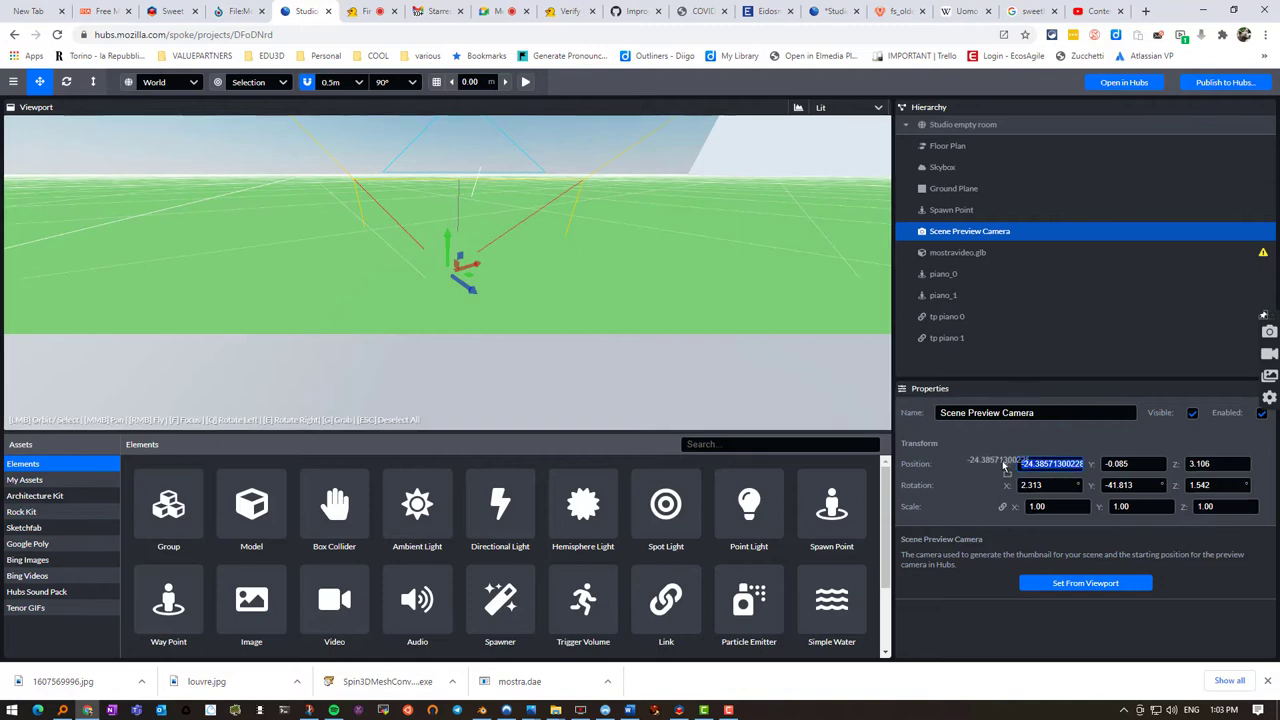
{"action": "type", "text": "0."}
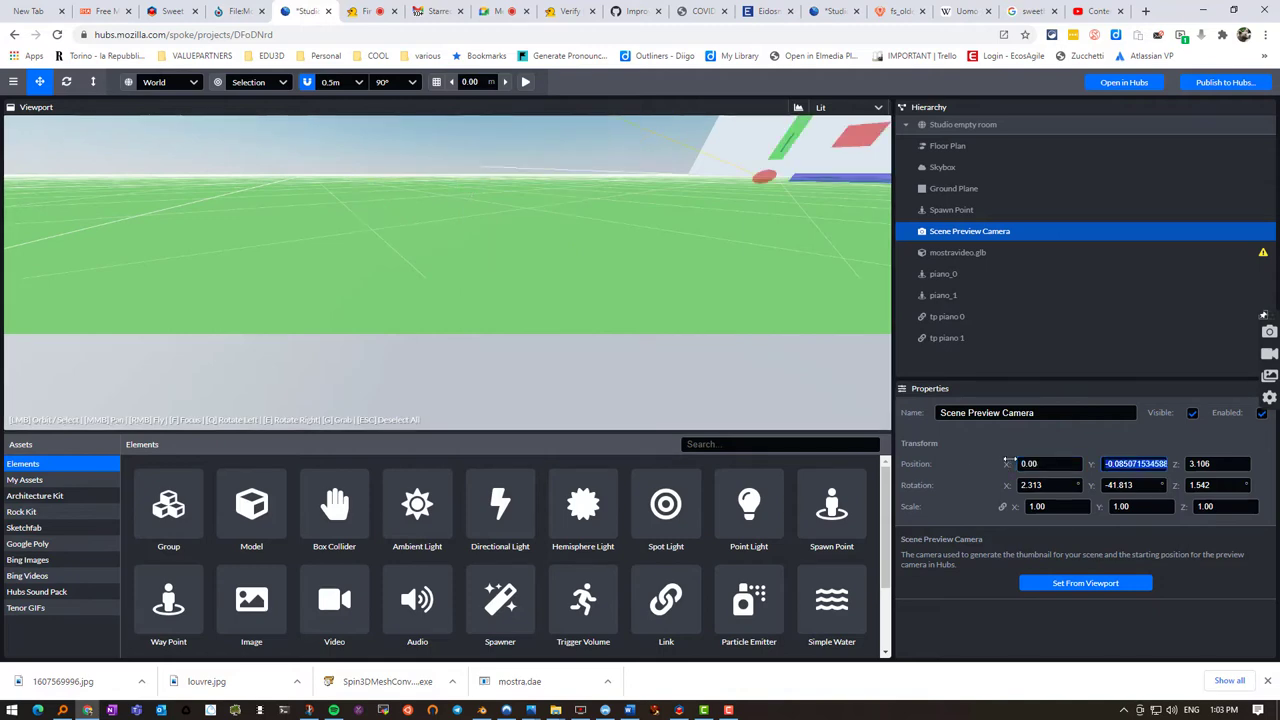
{"action": "type", "text": "00"}
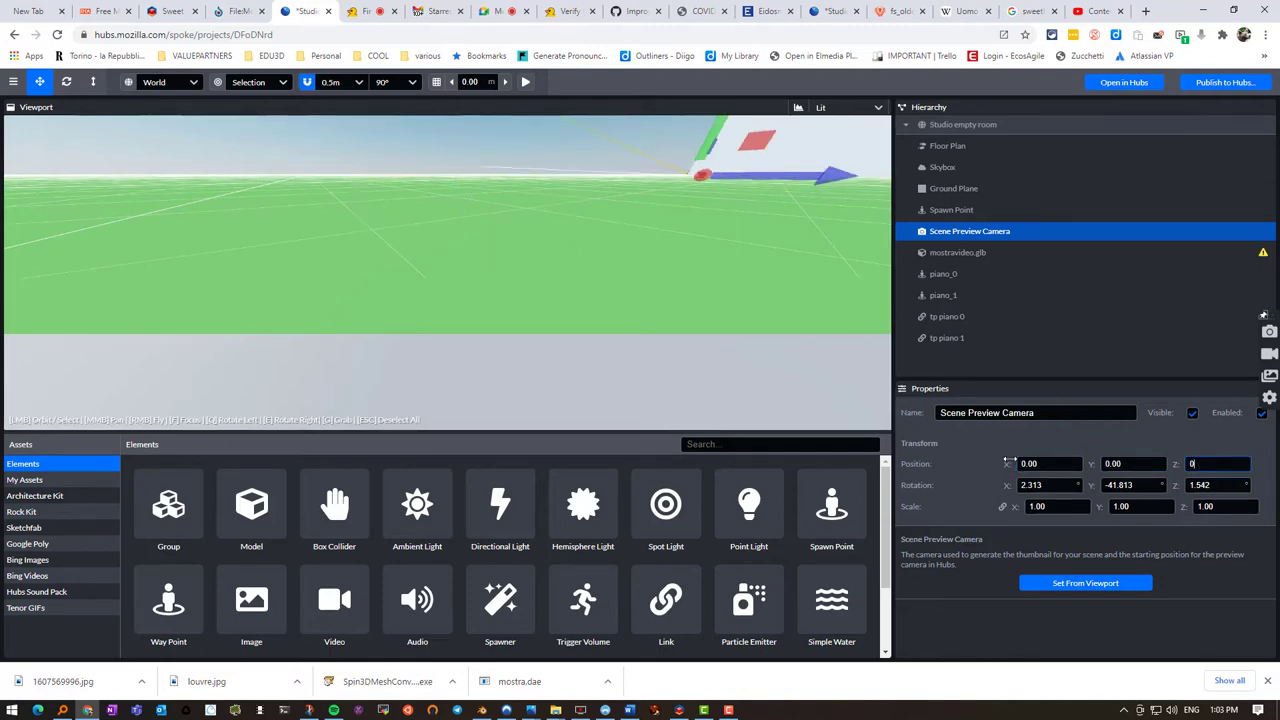
- Raise the Scene Preview Camera vertically to a Y position of 5.50
{"action": "scroll", "coordinate": [719, 243], "scroll_direction": "up", "scroll_amount": 2}
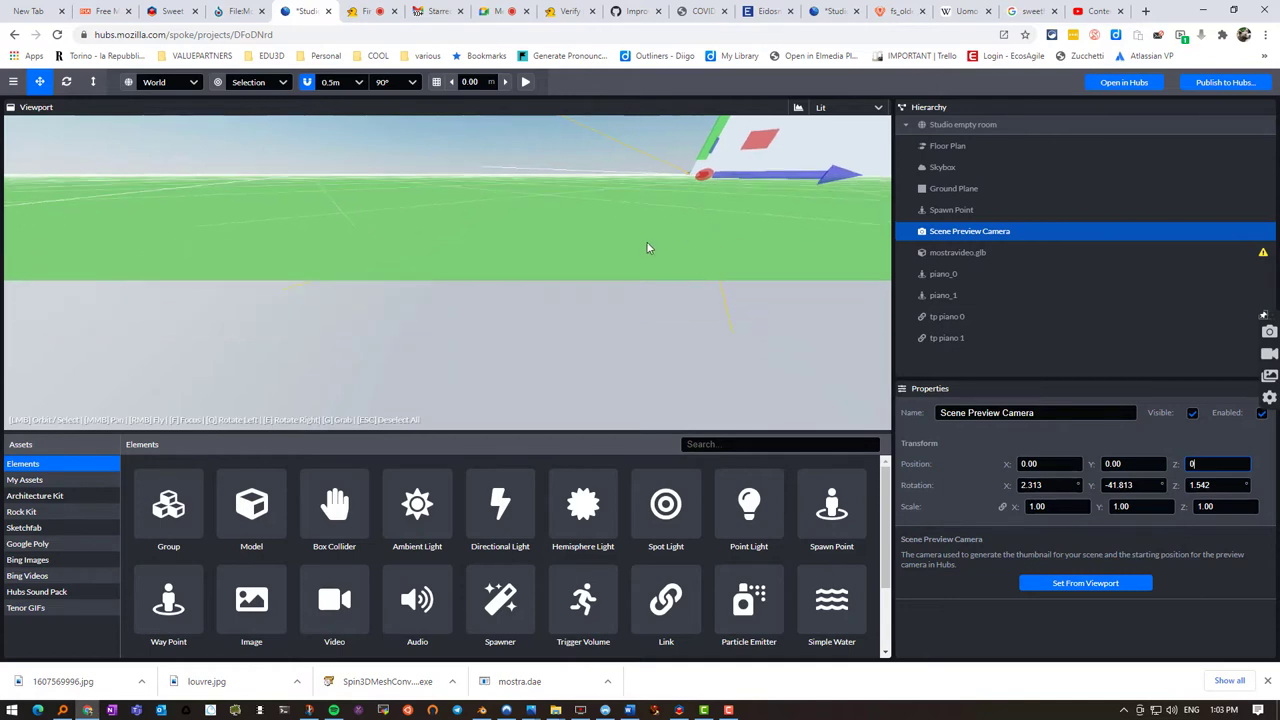
{"action": "right_click_drag", "start_coordinate": [719, 243], "coordinate": [795, 190]}
{"action": "key", "text": "s"}
{"action": "key", "text": "w"}
{"action": "right_click_drag", "start_coordinate": [662, 265], "coordinate": [669, 233]}
{"action": "left_click_drag", "start_coordinate": [567, 288], "coordinate": [570, 128]}
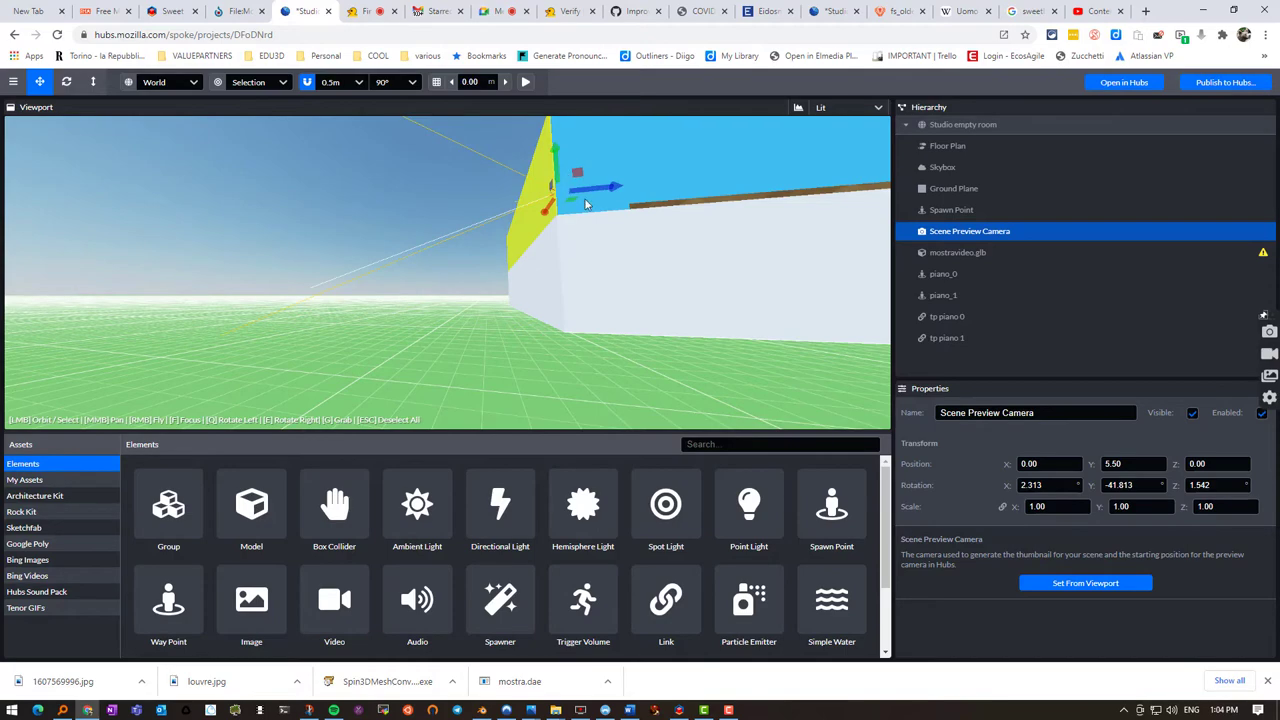
- Move the Scene Preview Camera along the X axis to position 5.00 on the upper floor
{"action": "right_click_drag", "start_coordinate": [603, 223], "coordinate": [611, 223]}
{"action": "key", "text": "w"}
{"action": "key", "text": "w"}
{"action": "left_click_drag", "start_coordinate": [243, 278], "coordinate": [720, 288]}
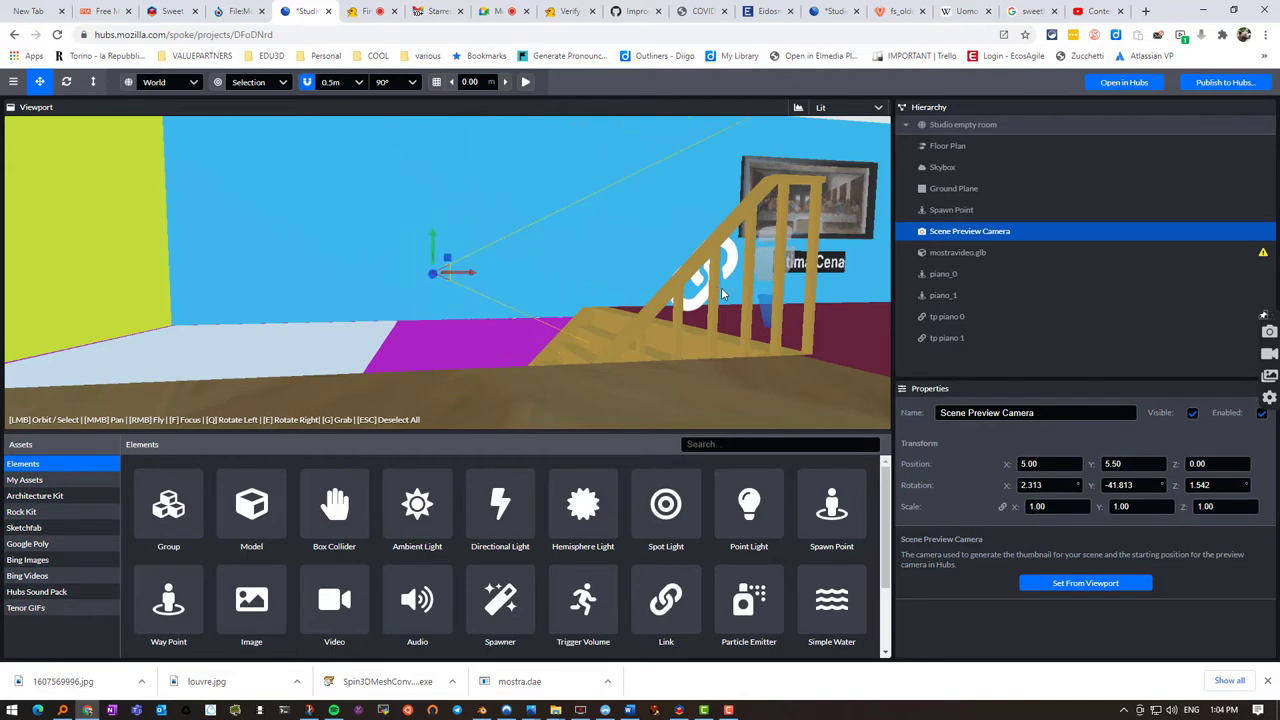
- Move the Scene Preview Camera to X 16.00, Y 6.50, Z 8.50, in front of the "Mostra su Leonardo" sign
{"action": "right_click_drag", "start_coordinate": [456, 343], "coordinate": [410, 343]}
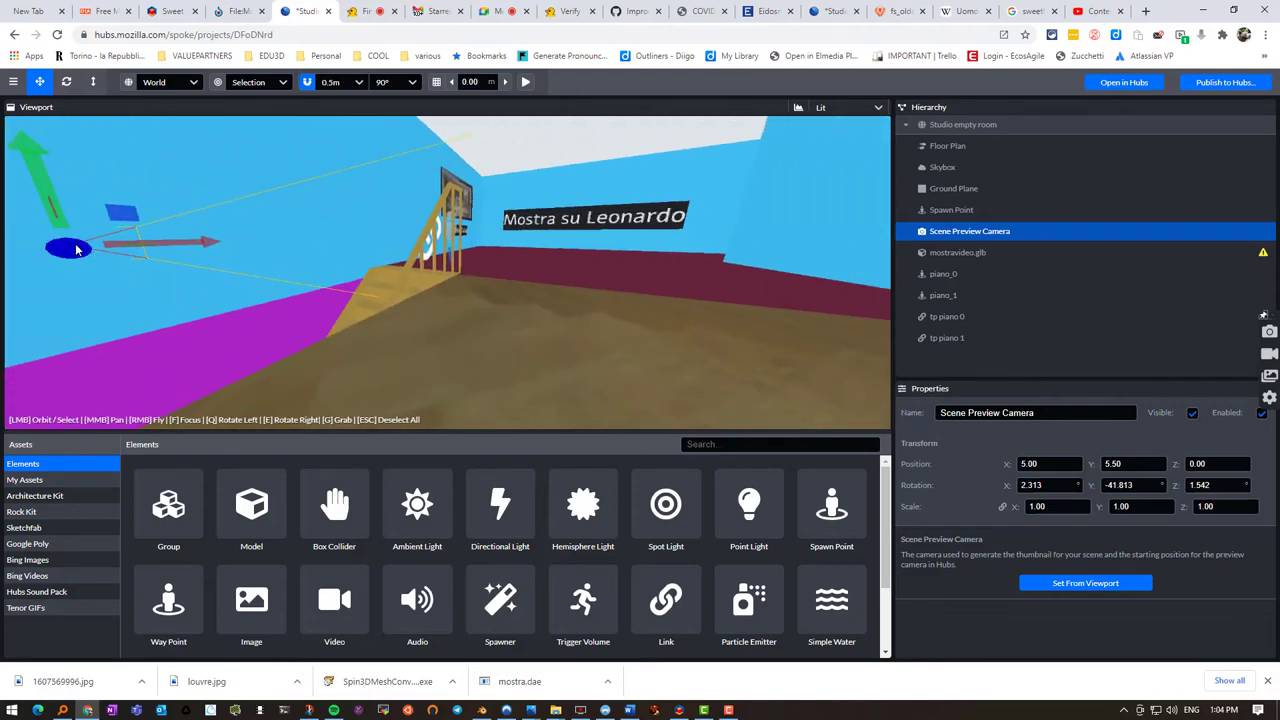
{"action": "left_click_drag", "start_coordinate": [76, 244], "coordinate": [209, 242]}
{"action": "left_click_drag", "start_coordinate": [123, 210], "coordinate": [422, 214]}
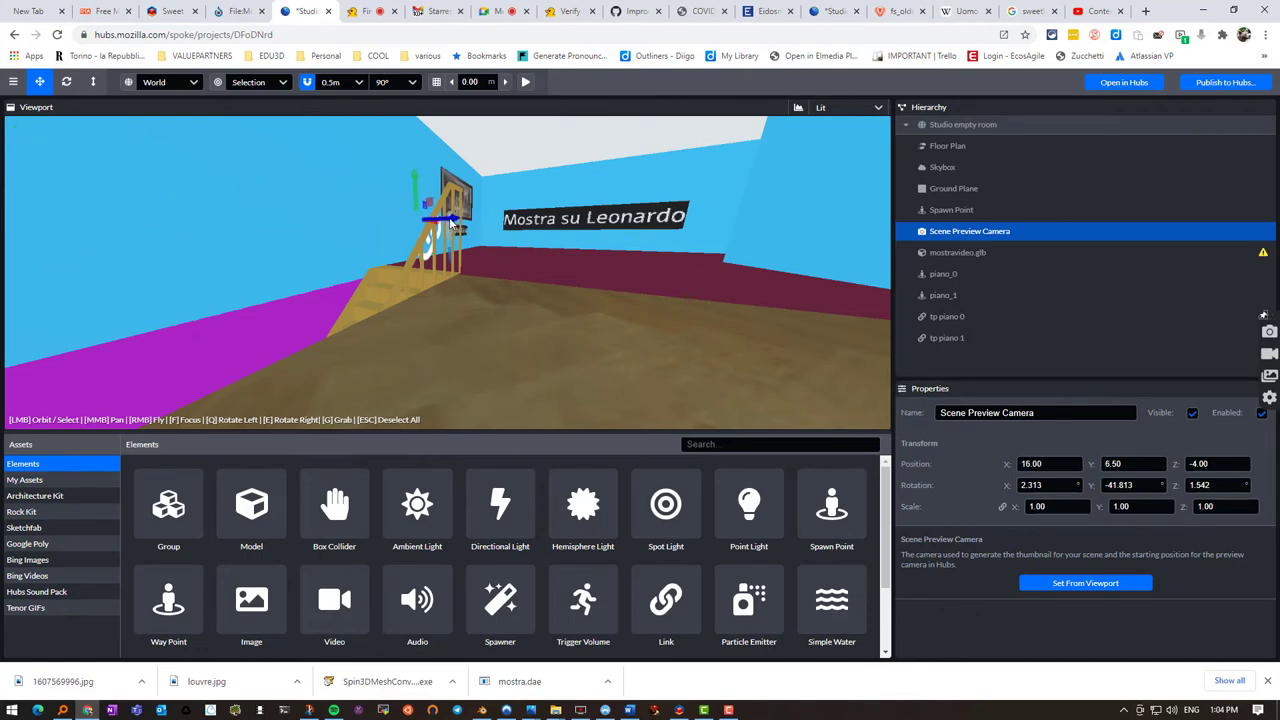
{"action": "left_click_drag", "start_coordinate": [557, 226], "coordinate": [602, 232]}
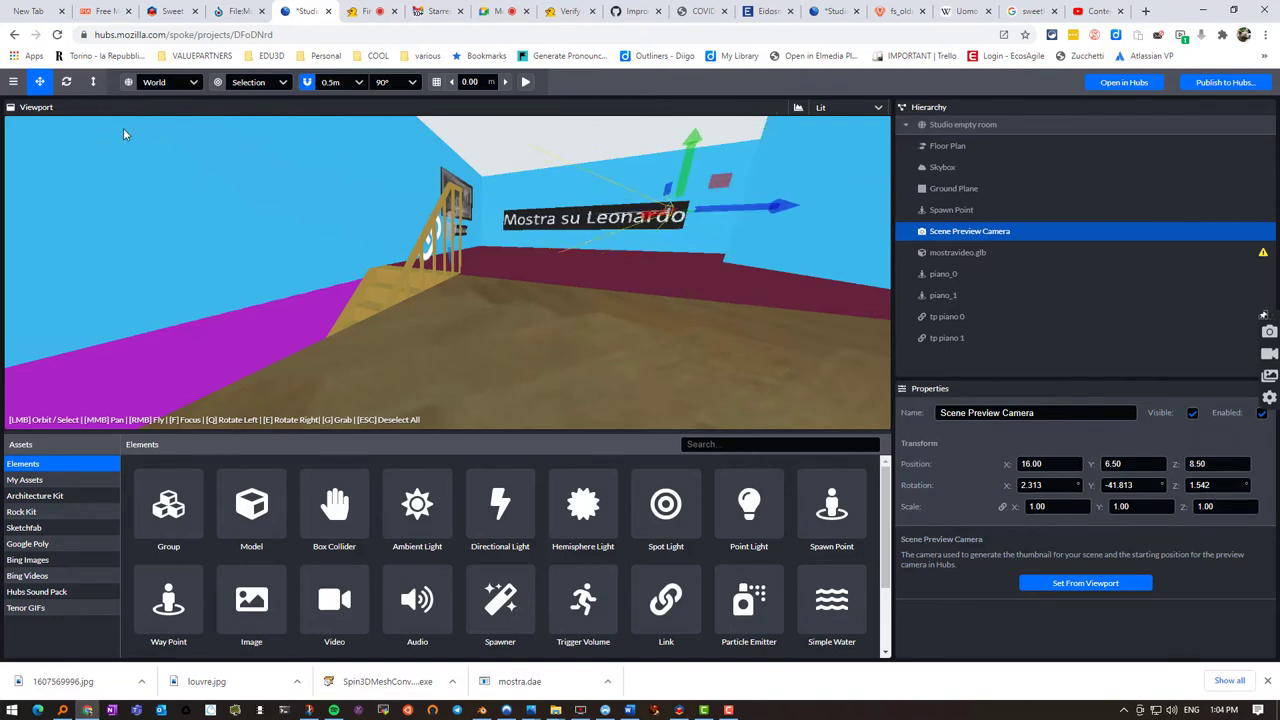
- Rotate the Scene Preview Camera about the vertical axis to X 177.417°, Y -48.135°, Z 178.076°
{"action": "left_click", "coordinate": [66, 81]}
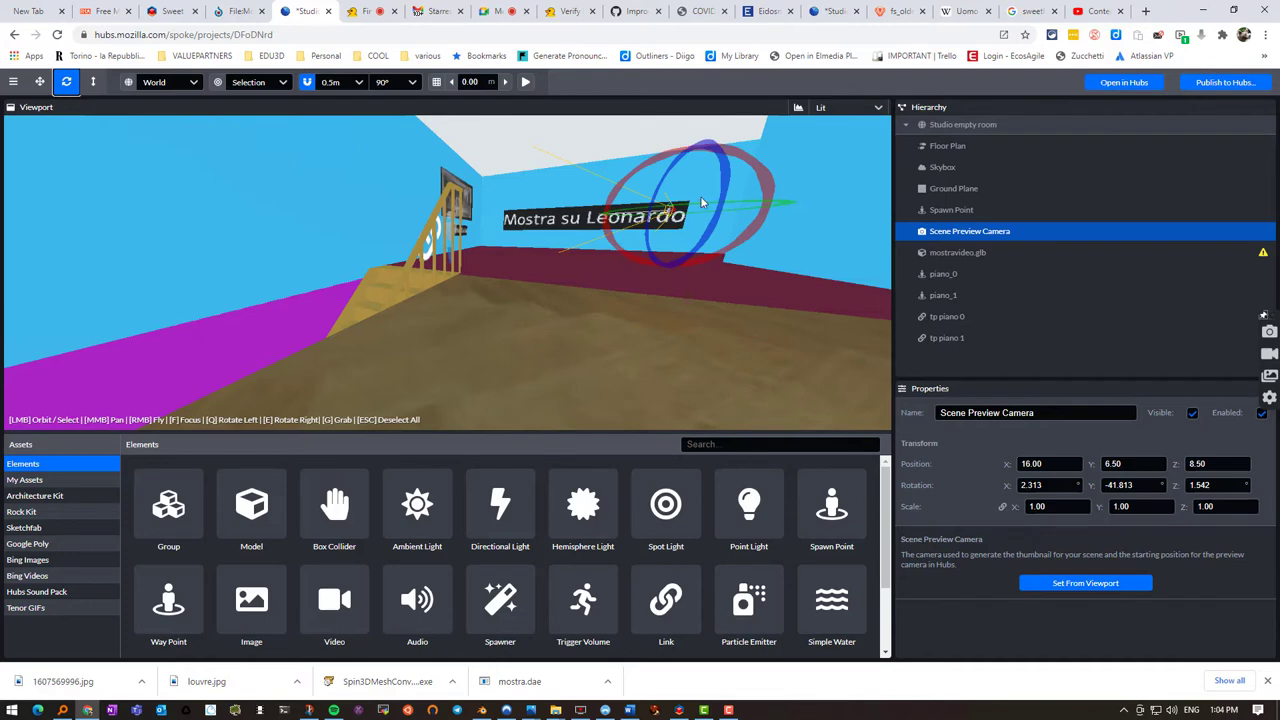
{"action": "left_click", "coordinate": [701, 207]}
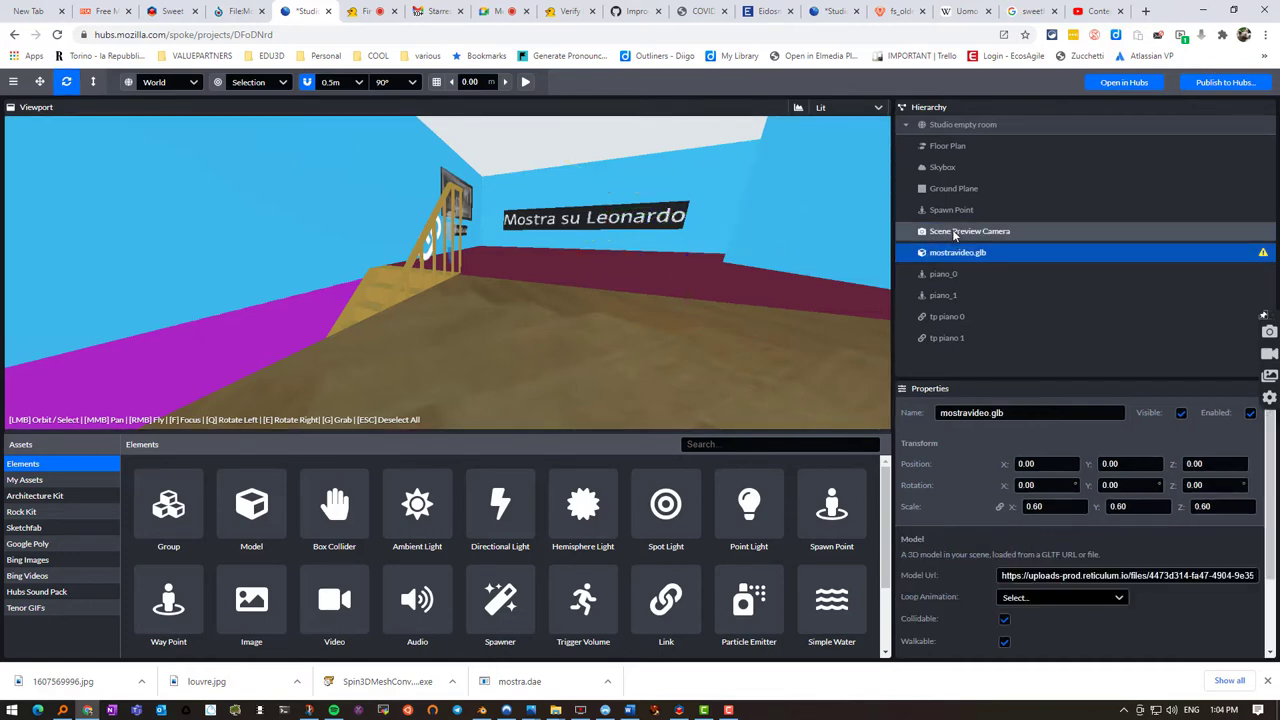
{"action": "left_click", "coordinate": [950, 232]}
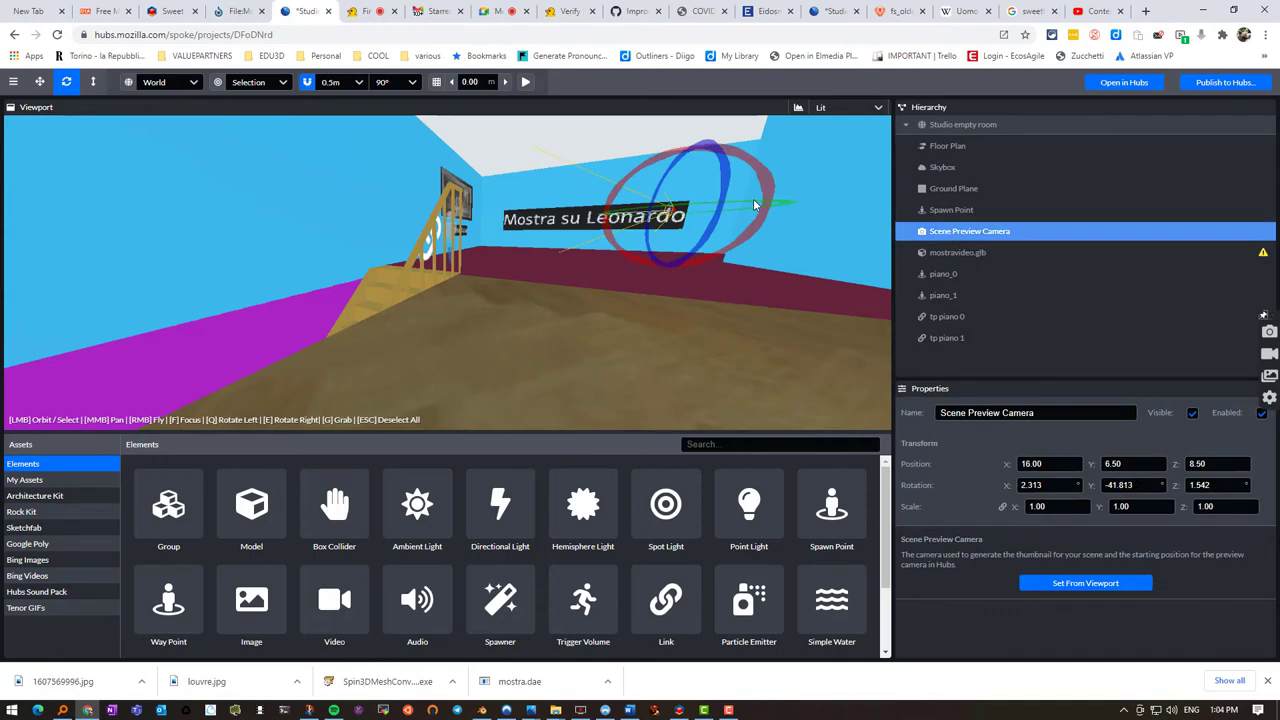
{"action": "left_click_drag", "start_coordinate": [752, 206], "coordinate": [727, 206]}
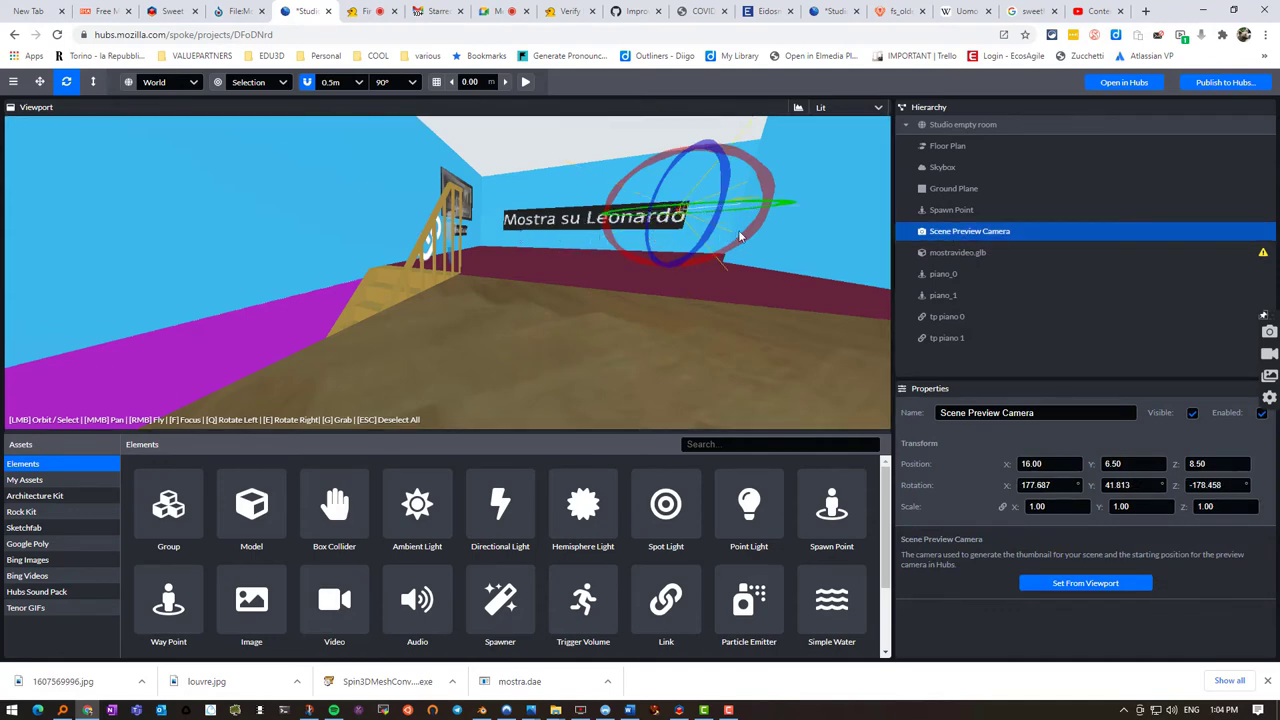
{"action": "left_click_drag", "start_coordinate": [740, 236], "coordinate": [656, 213]}
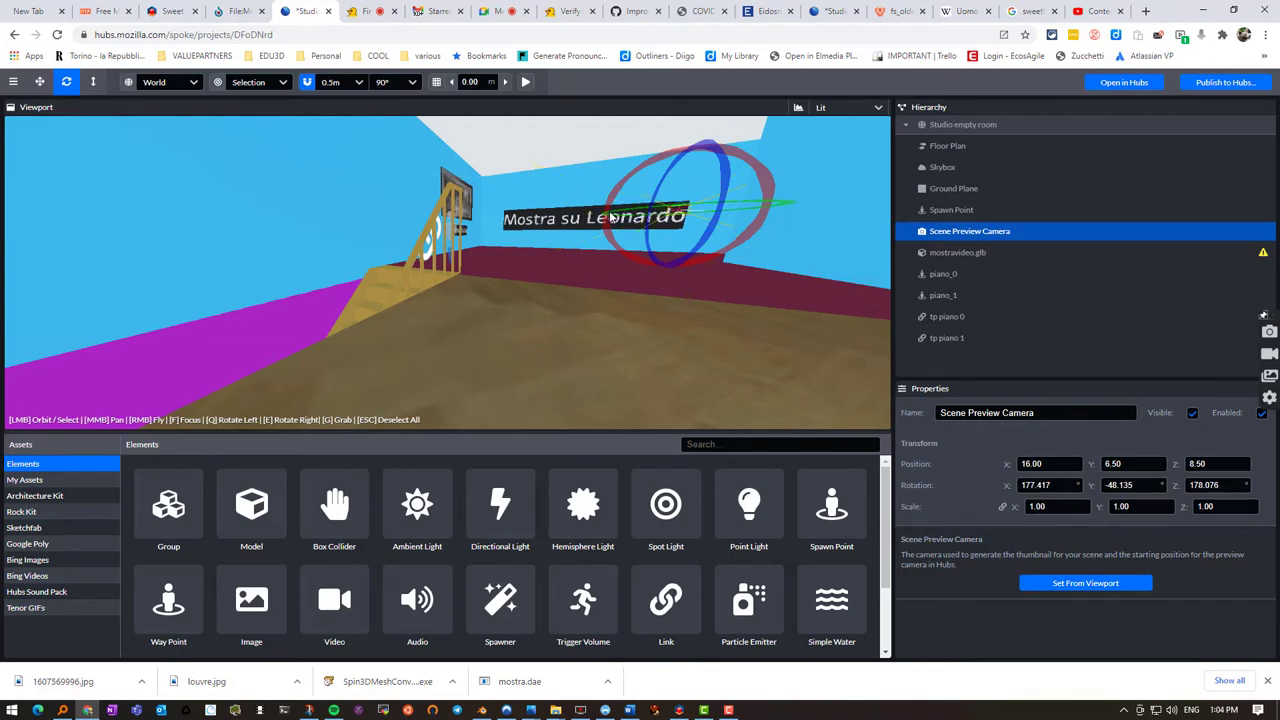
- Shift the rotated Scene Preview Camera along the Z axis to position 6.00
{"action": "left_click", "coordinate": [40, 82]}
{"action": "left_click_drag", "start_coordinate": [785, 206], "coordinate": [678, 207]}
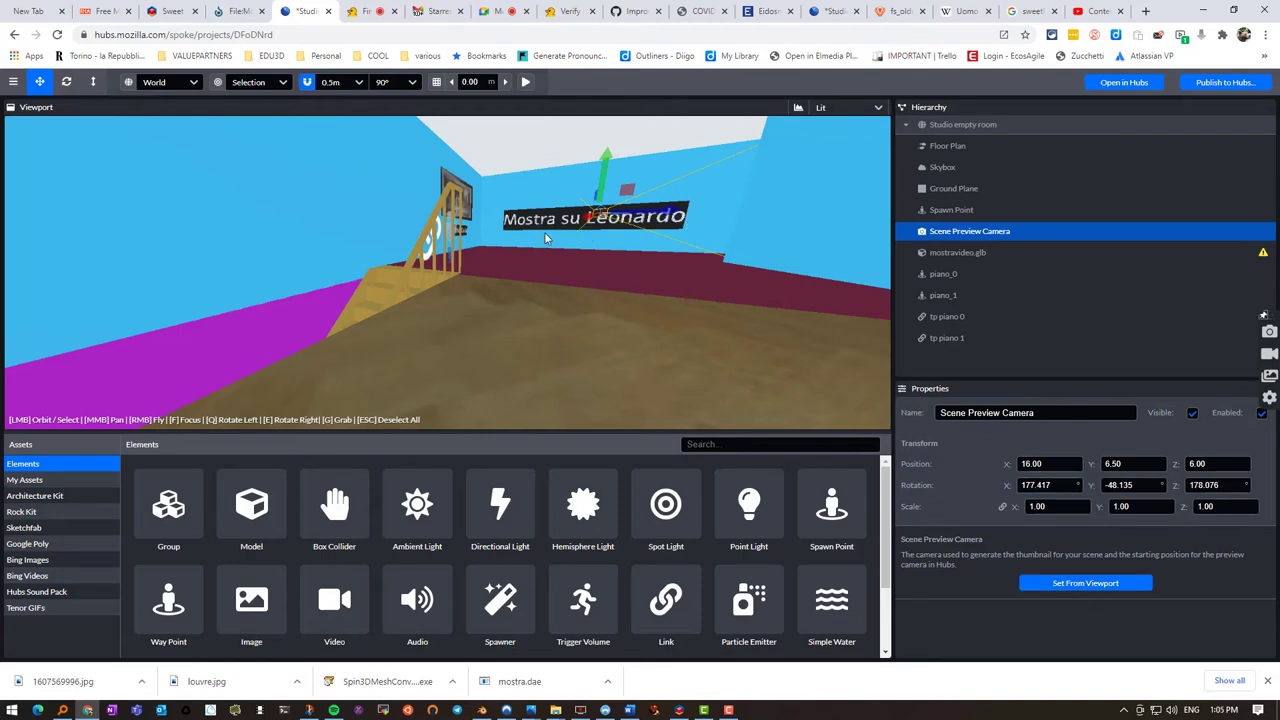
{"action": "left_click_drag", "start_coordinate": [545, 238], "coordinate": [581, 229]}
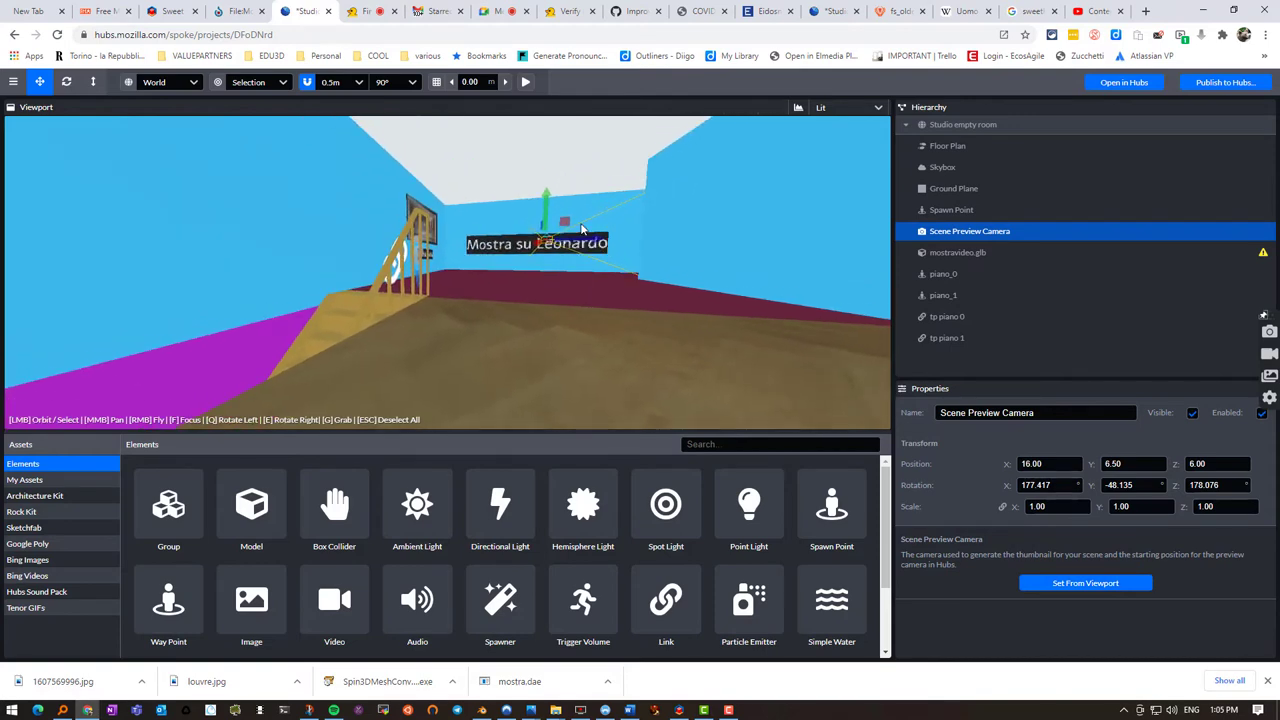
- Set the Scene Preview Camera from a close viewport view of the "Mostra su Leonardo" sign, at about X 14.8, Y 6.0, Z 2.9
{"action": "right_click_drag", "start_coordinate": [545, 243], "coordinate": [574, 257]}
{"action": "key", "text": "w"}
{"action": "key", "text": "w"}
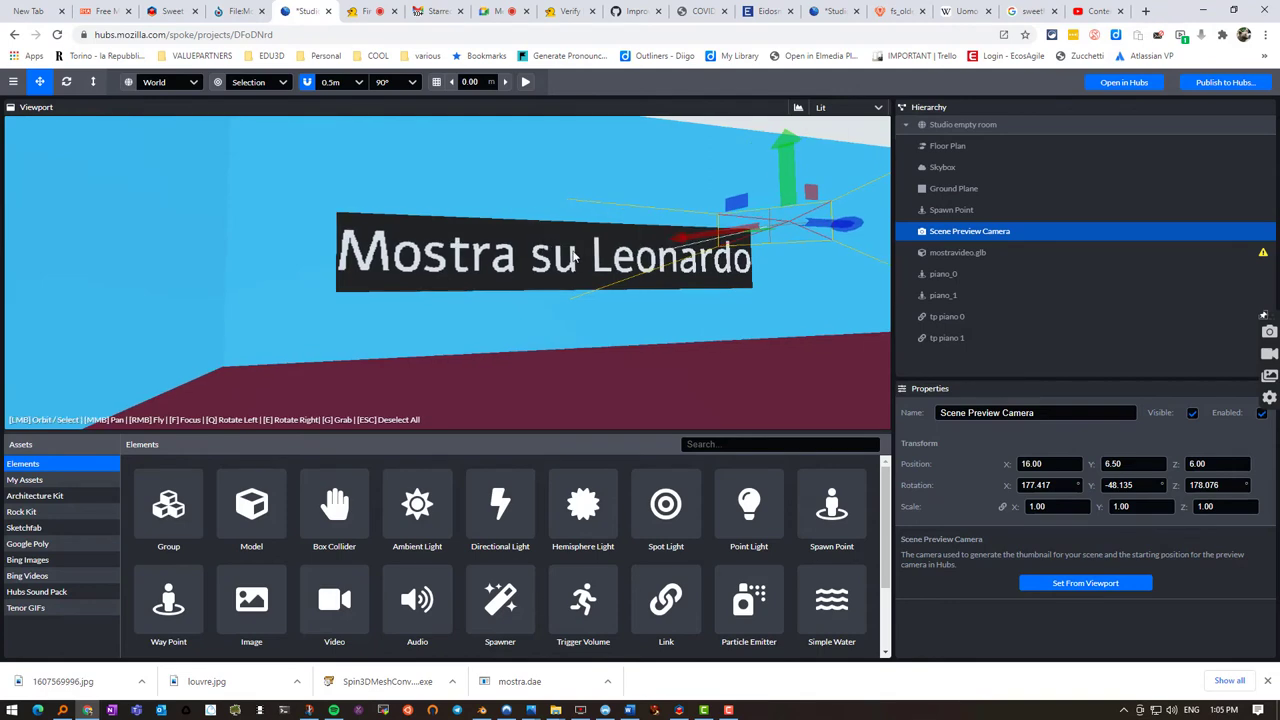
{"action": "left_click", "coordinate": [1072, 585]}
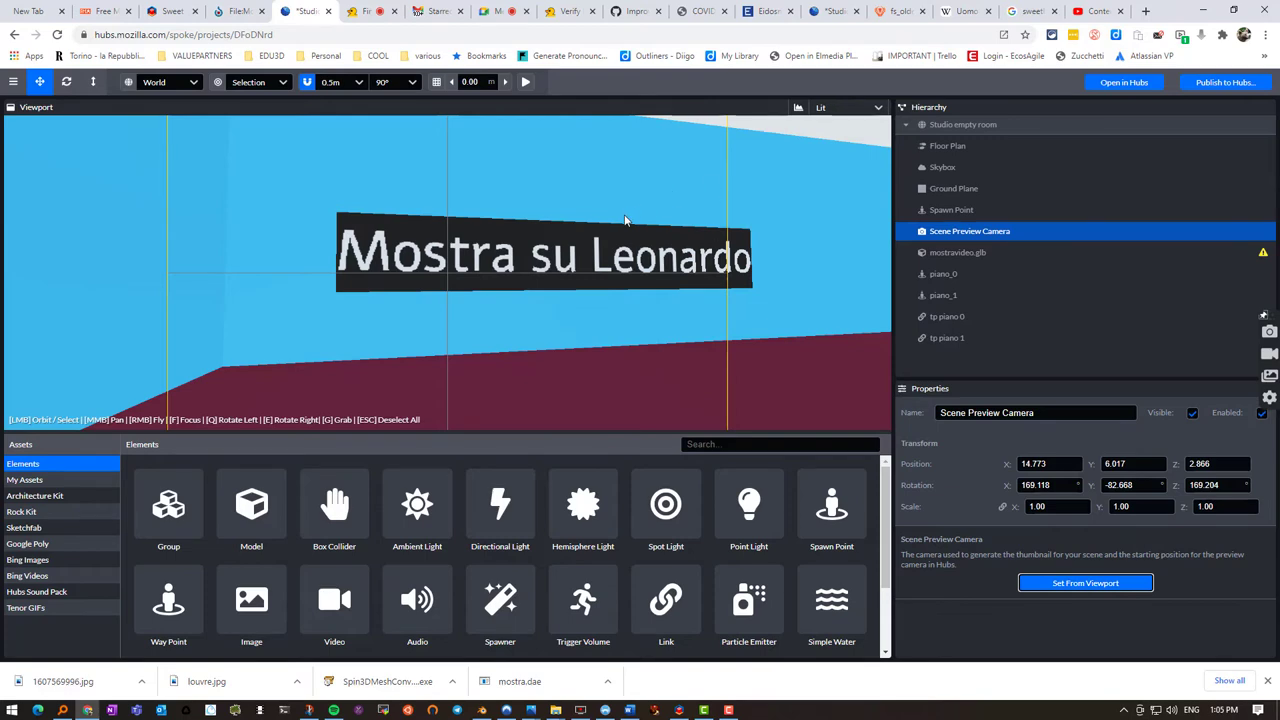
- Save the project and publish the "Studio empty room" scene to Hubs with the new preview view
{"action": "key", "text": "ctrl+s"}
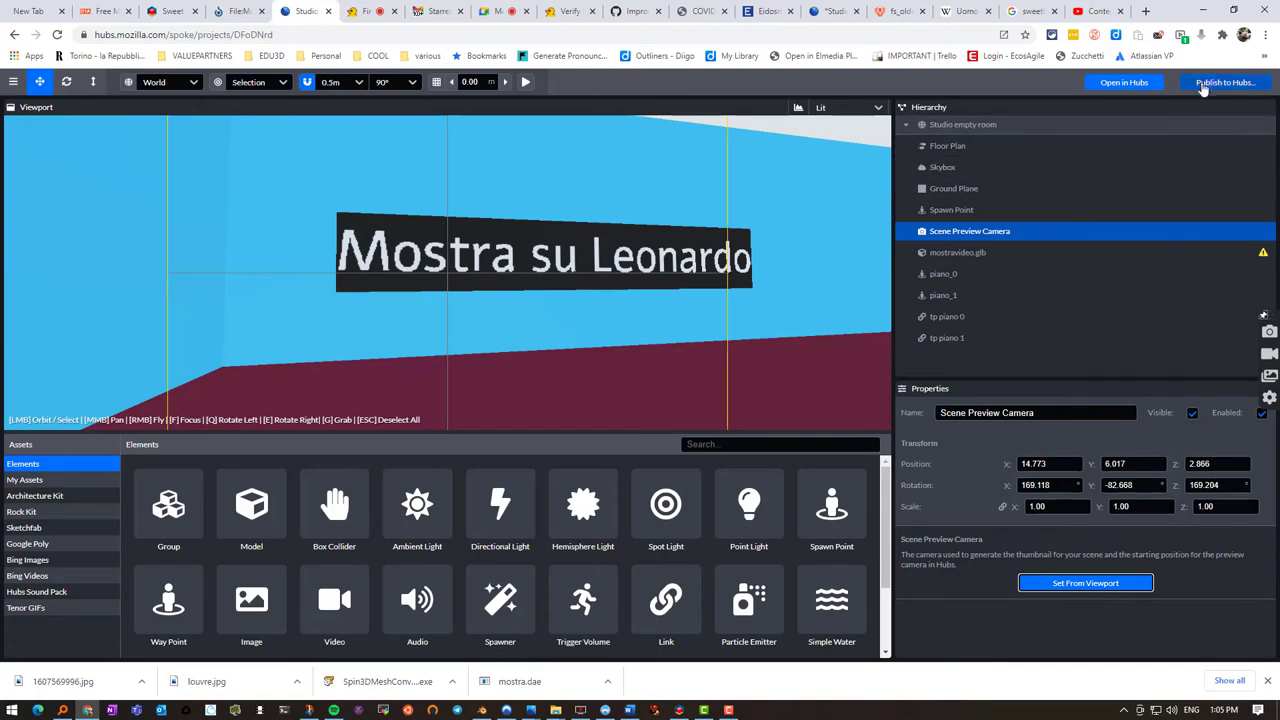
{"action": "left_click", "coordinate": [1204, 86]}
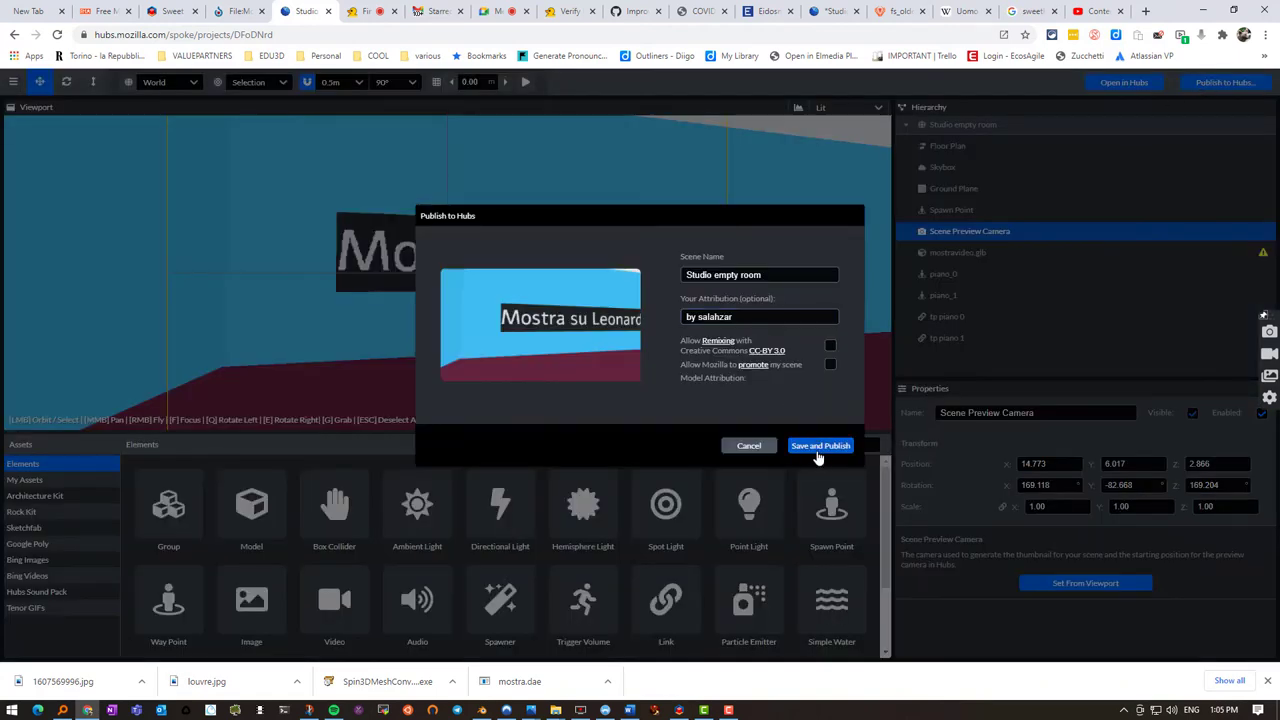
{"action": "left_click", "coordinate": [815, 448]}
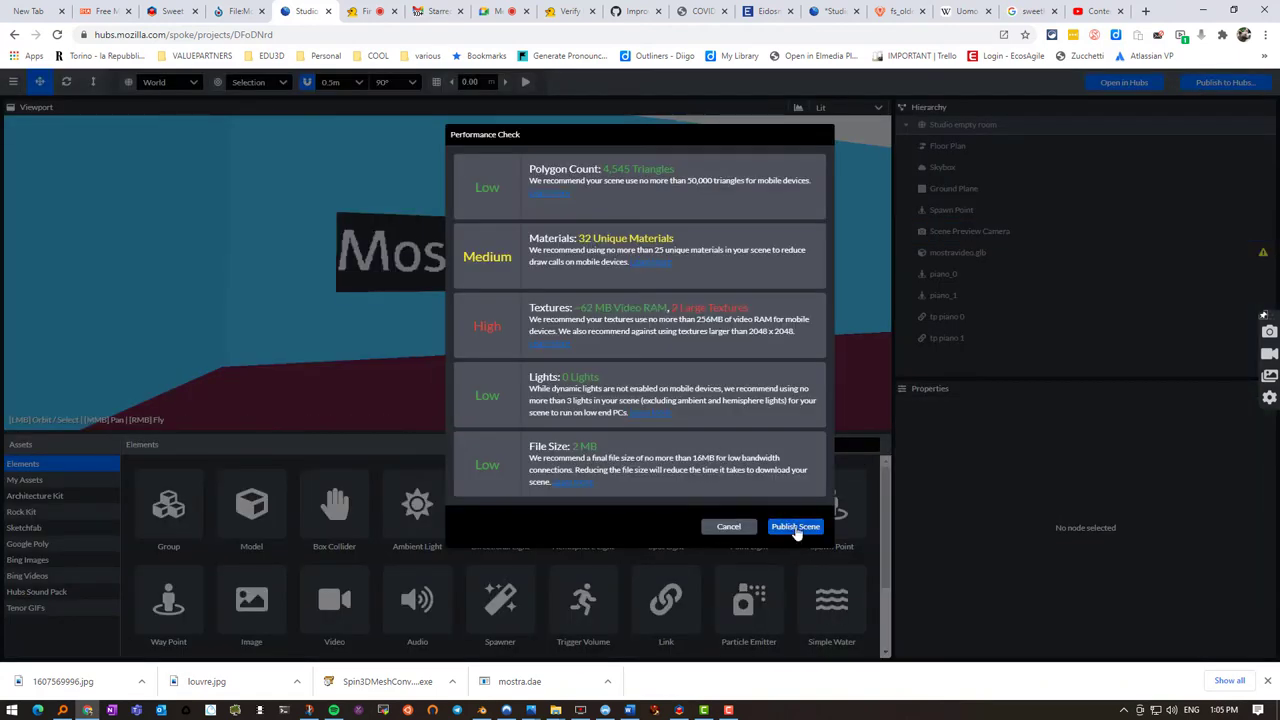
{"action": "left_click", "coordinate": [795, 528]}
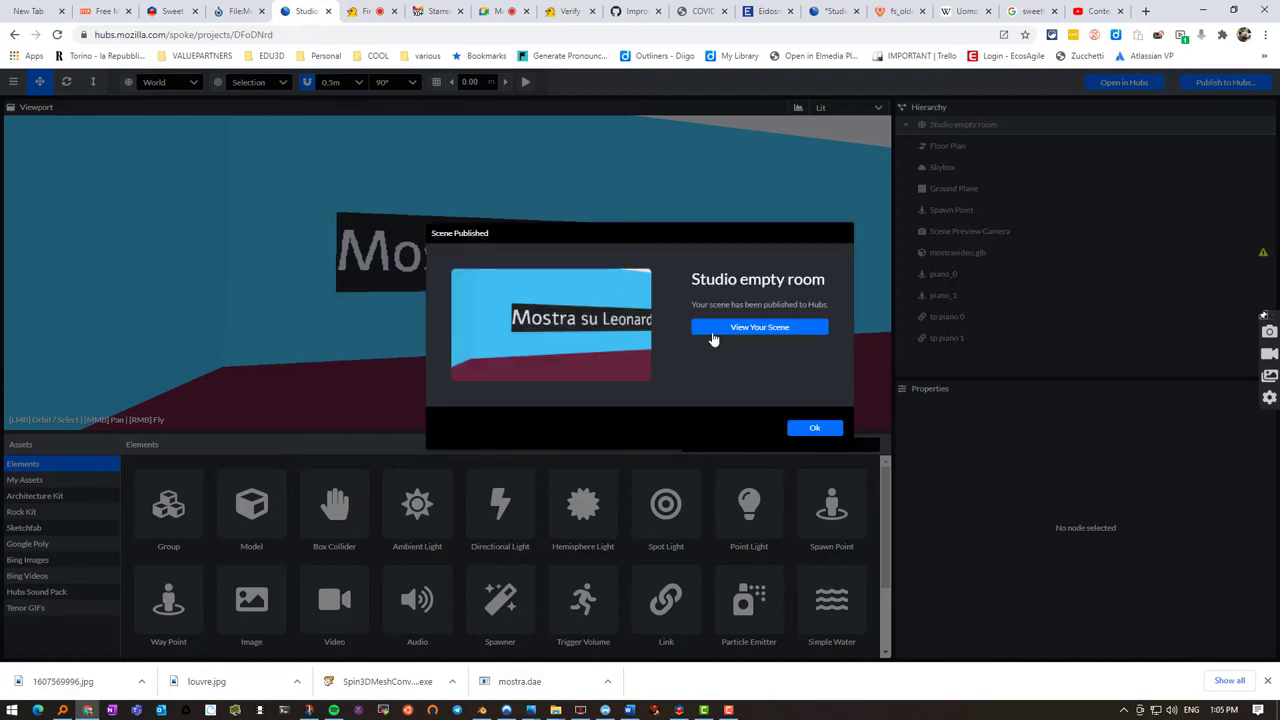
{"action": "left_click", "coordinate": [815, 430]}
- Switch to the Hubs room and use the /scene command to load "Studio empty room" from My Scenes
{"action": "left_click", "coordinate": [366, 11]}
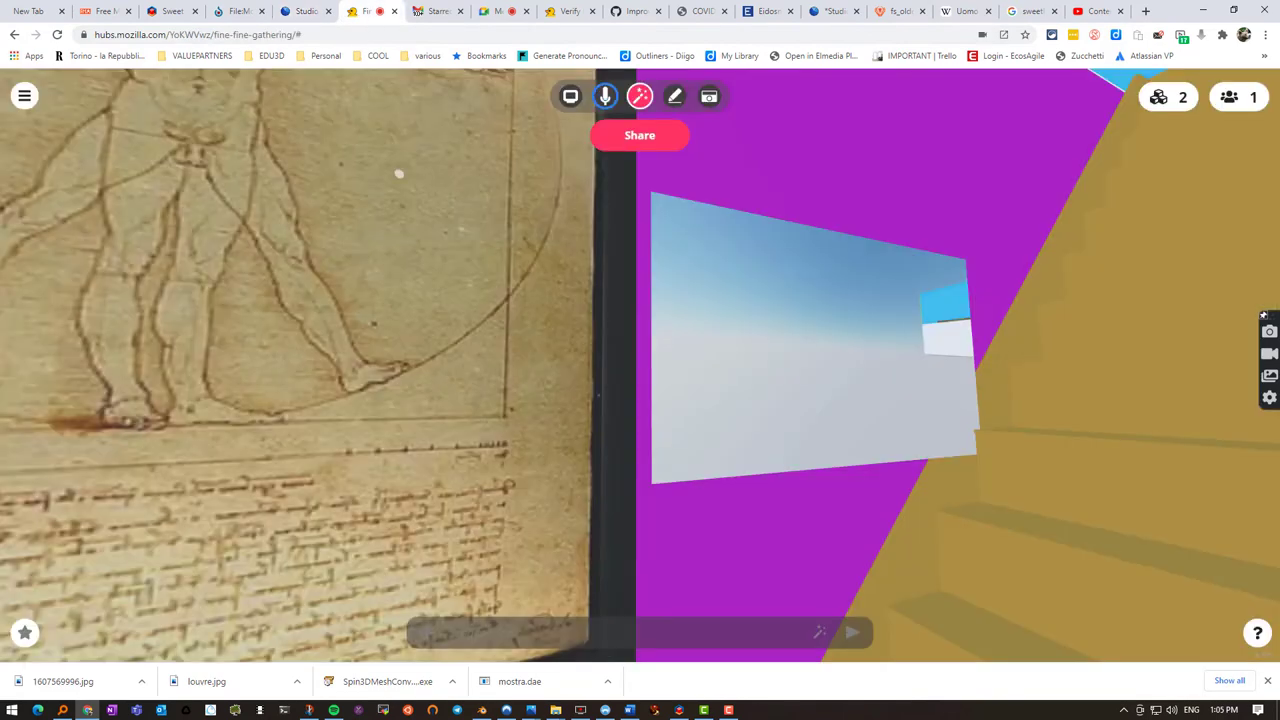
{"action": "left_click", "coordinate": [527, 635]}
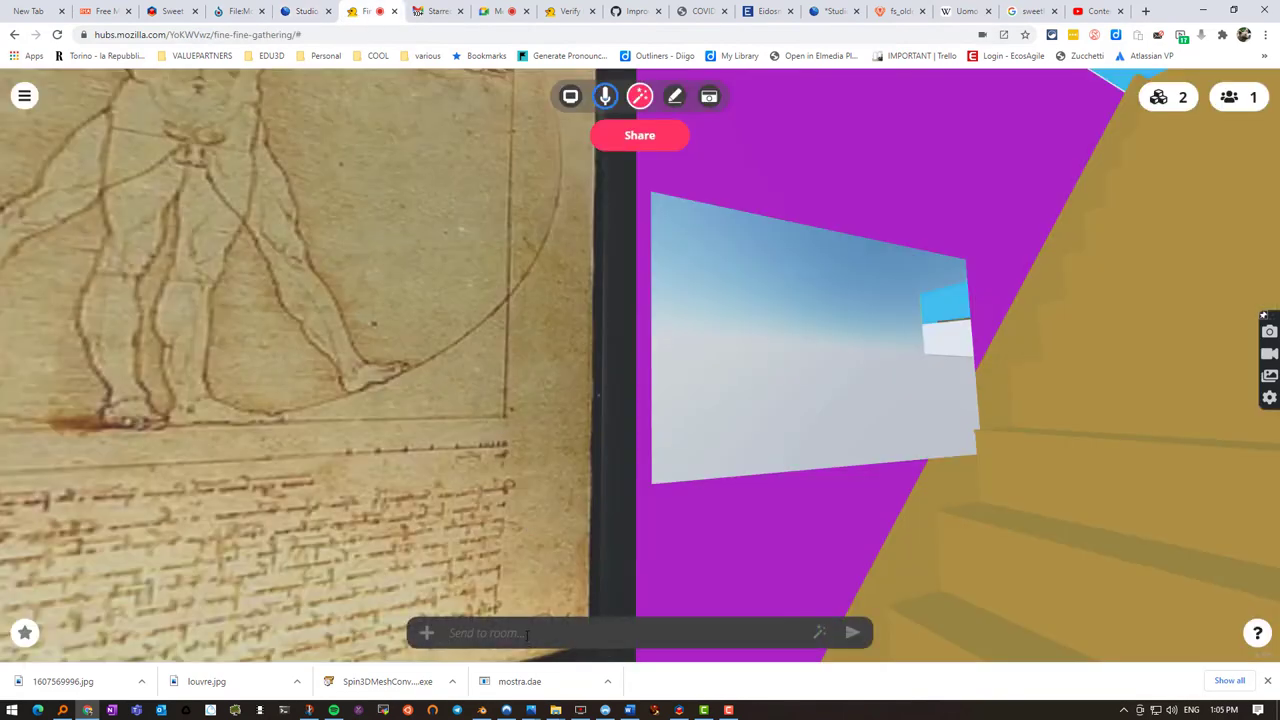
{"action": "type", "text": "/scene"}
{"action": "key", "text": "Return"}
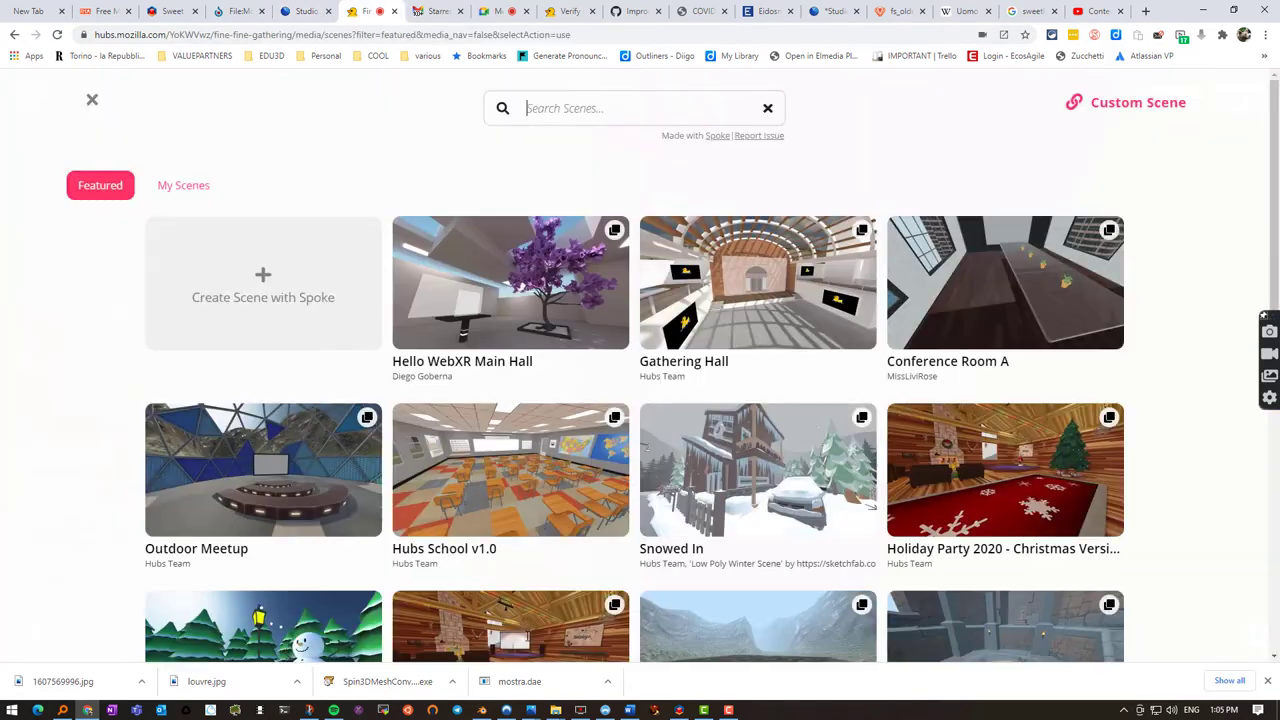
{"action": "left_click", "coordinate": [198, 200]}
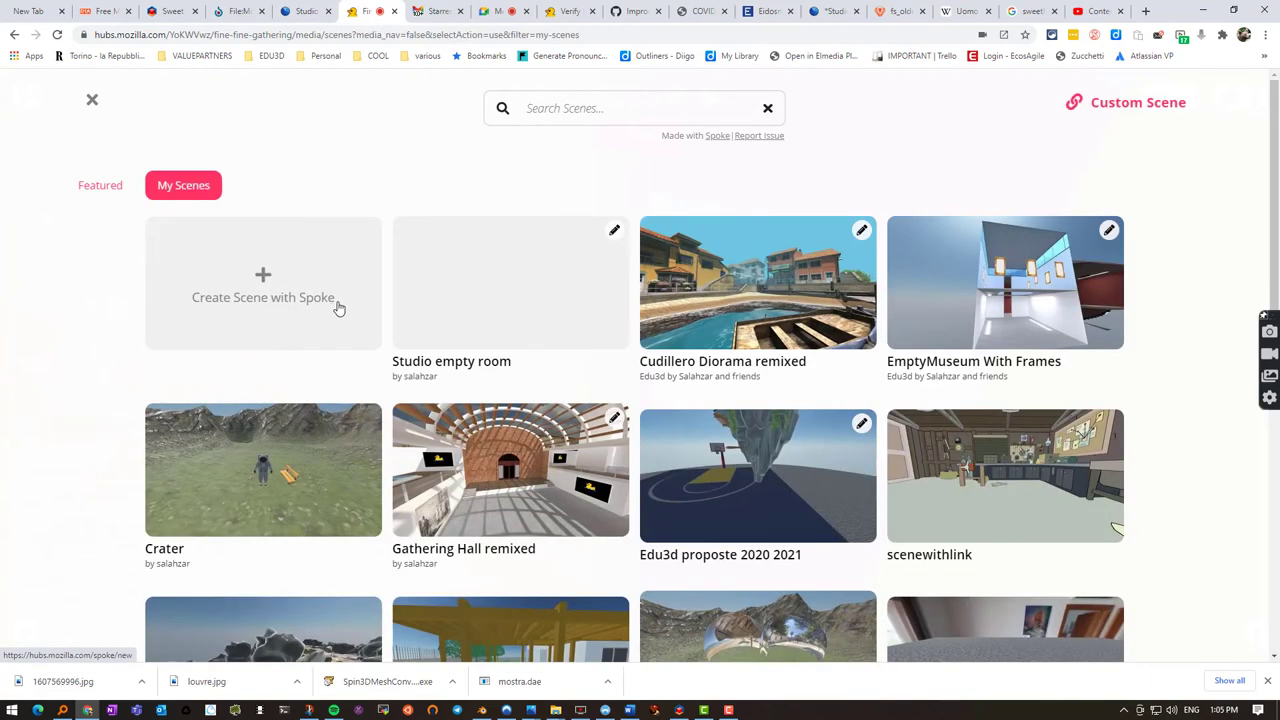
{"action": "left_click", "coordinate": [455, 302]}
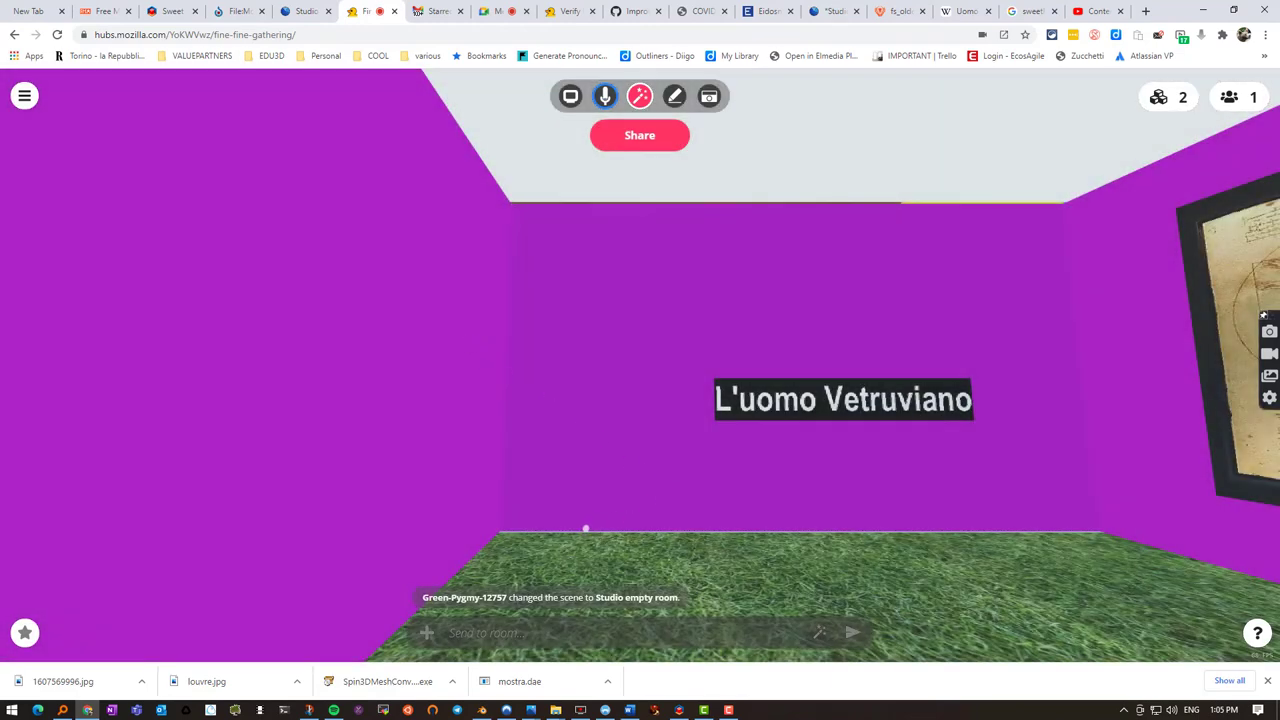
- Walk to the link beside the Vitruvian Man picture and follow it to the upper floor
{"action": "mouse_move", "coordinate": [586, 528]}
{"action": "left_mouse_down"}
{"action": "mouse_move", "coordinate": [854, 540]}
{"action": "mouse_move", "coordinate": [929, 506]}
{"action": "left_mouse_up"}
{"action": "key", "text": "w"}
{"action": "mouse_move", "coordinate": [836, 429]}
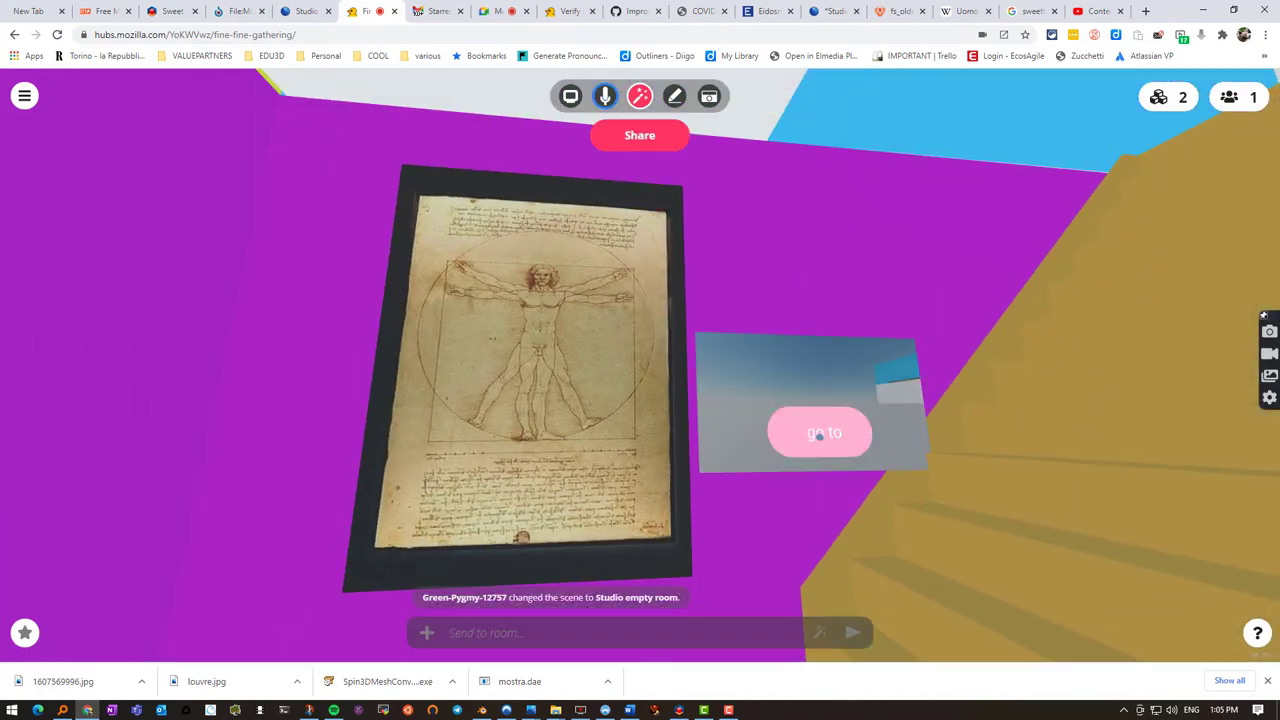
{"action": "left_click_drag", "start_coordinate": [816, 508], "coordinate": [928, 510]}
{"action": "key", "text": "w"}
{"action": "mouse_move", "coordinate": [584, 409]}
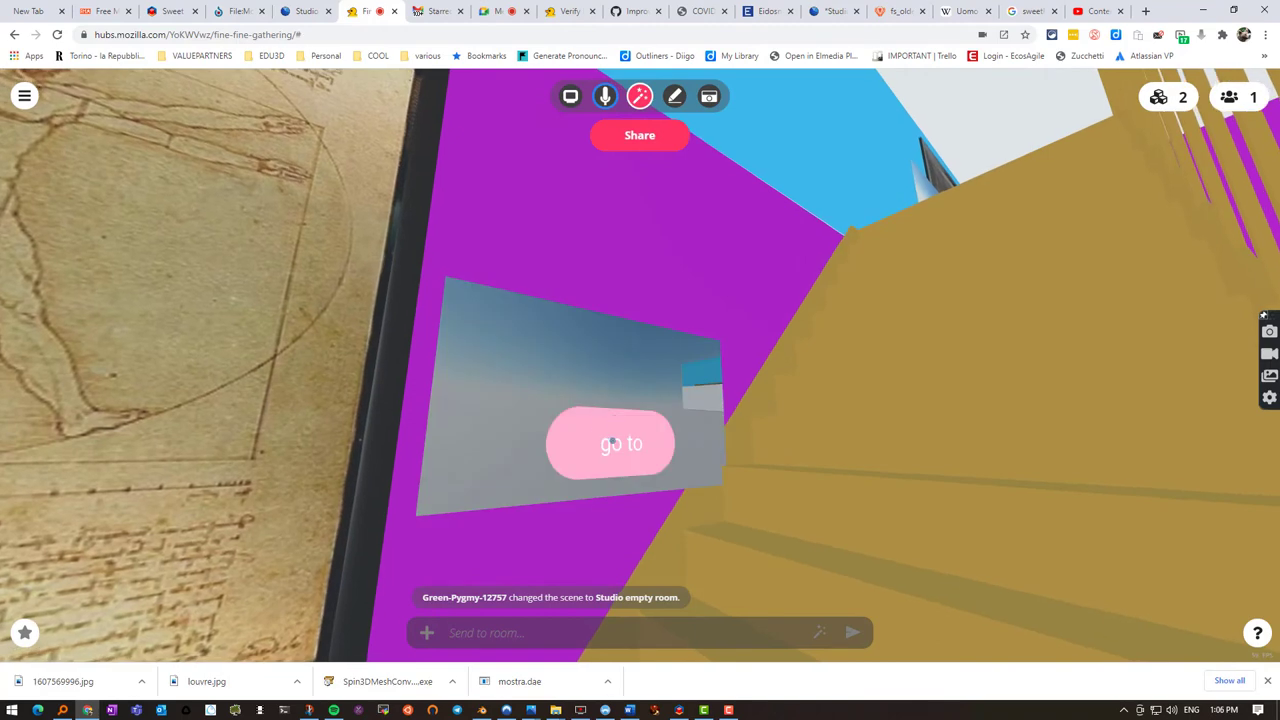
{"action": "left_click", "coordinate": [612, 441]}
- Turn to the link near the "Ultima Cena" picture and follow it back to the ground floor
{"action": "left_click_drag", "start_coordinate": [859, 536], "coordinate": [562, 627]}
{"action": "mouse_move", "coordinate": [691, 546]}
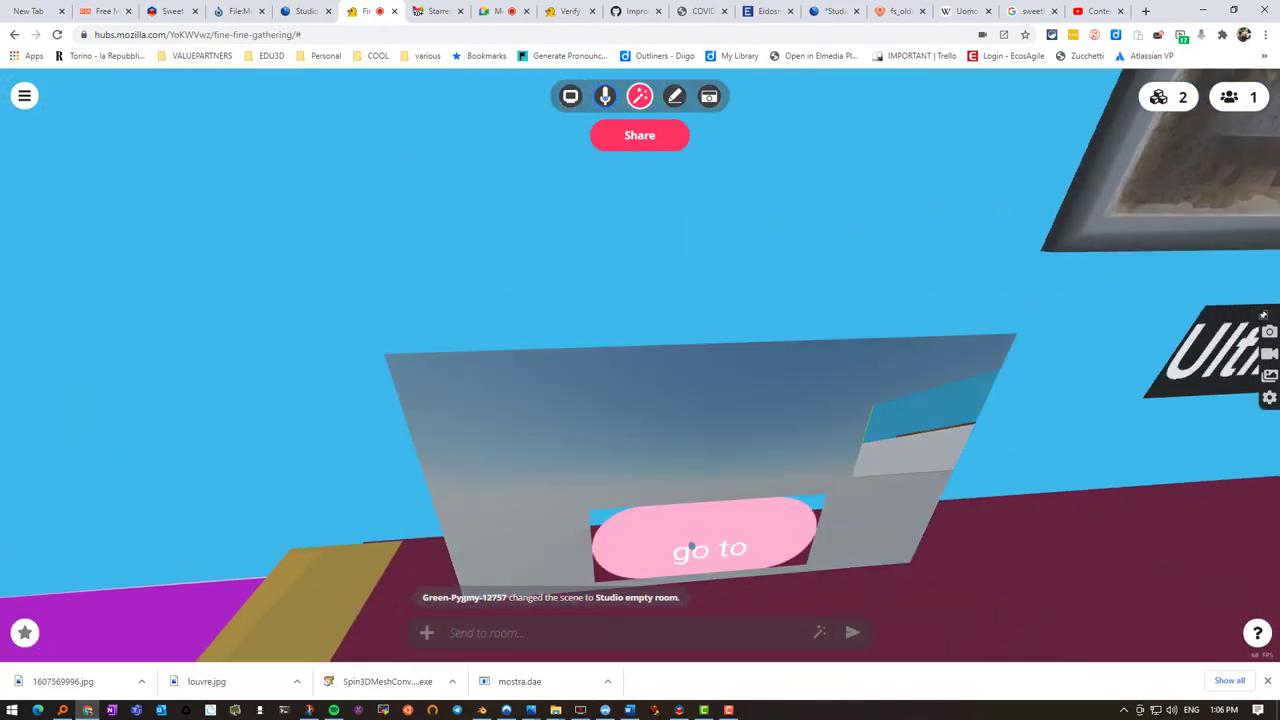
{"action": "left_click_drag", "start_coordinate": [985, 568], "coordinate": [1017, 571]}
{"action": "left_click", "coordinate": [884, 530]}
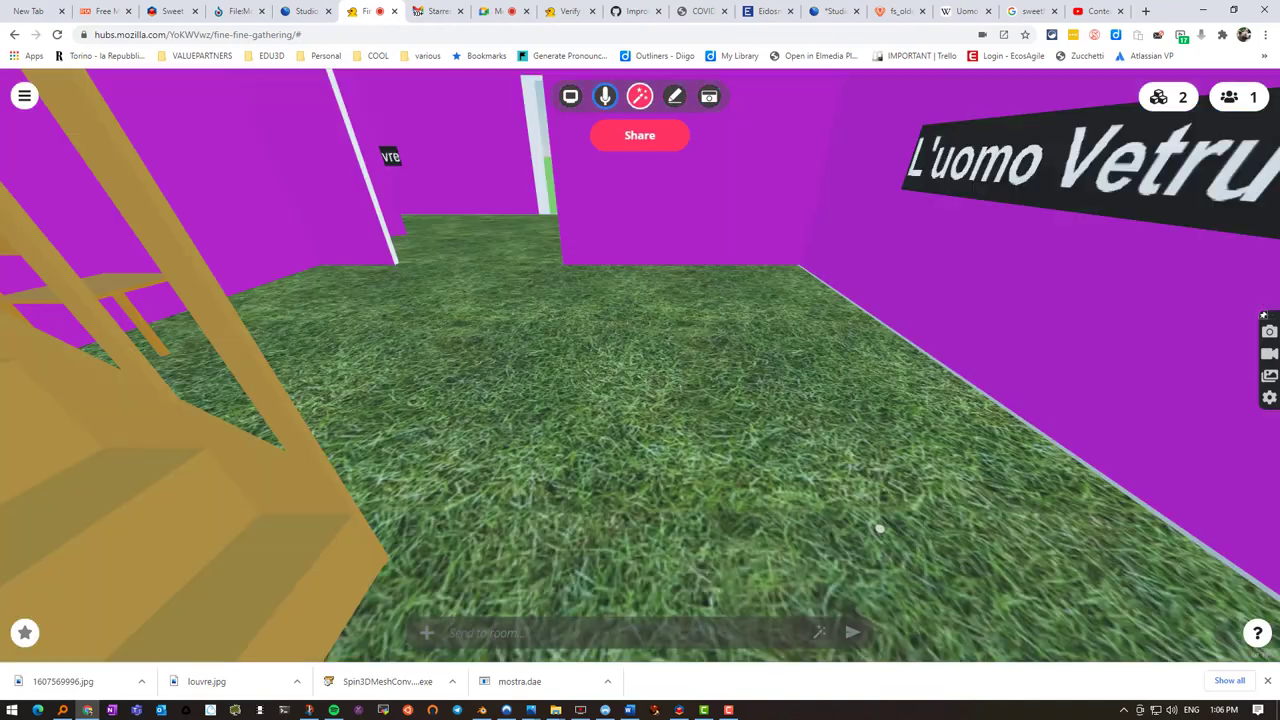
- Return to the ground-floor link by the stairs, teleport upstairs again and approach the "Mostra su Leonardo" sign
{"action": "mouse_move", "coordinate": [707, 483]}
{"action": "left_mouse_down"}
{"action": "mouse_move", "coordinate": [1063, 426]}
{"action": "mouse_move", "coordinate": [1274, 425]}
{"action": "mouse_move", "coordinate": [1273, 412]}
{"action": "left_mouse_up"}
{"action": "left_click_drag", "start_coordinate": [883, 427], "coordinate": [980, 412]}
{"action": "mouse_move", "coordinate": [979, 414]}
{"action": "left_mouse_down"}
{"action": "mouse_move", "coordinate": [626, 420]}
{"action": "mouse_move", "coordinate": [386, 360]}
{"action": "mouse_move", "coordinate": [531, 397]}
{"action": "mouse_move", "coordinate": [576, 324]}
{"action": "mouse_move", "coordinate": [529, 377]}
{"action": "mouse_move", "coordinate": [323, 403]}
{"action": "mouse_move", "coordinate": [331, 417]}
{"action": "mouse_move", "coordinate": [526, 431]}
{"action": "left_mouse_up"}
{"action": "key", "text": "w"}
{"action": "mouse_move", "coordinate": [516, 198]}
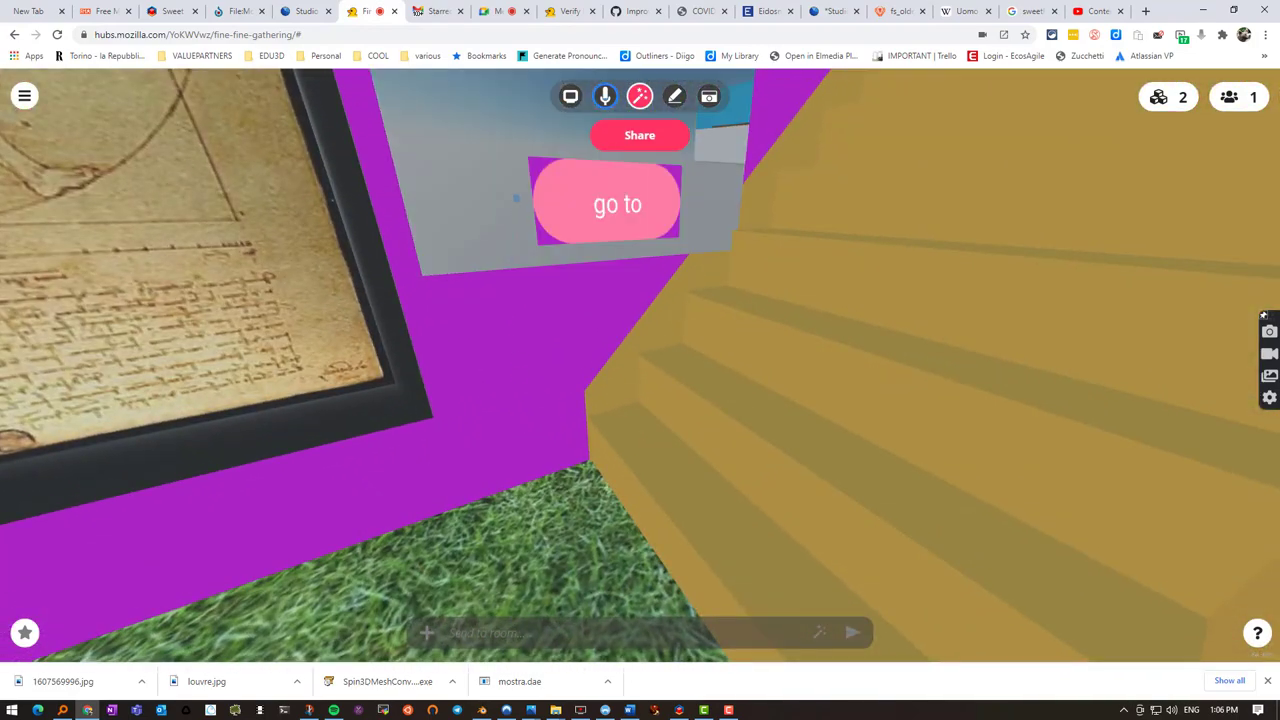
{"action": "left_click", "coordinate": [610, 204]}
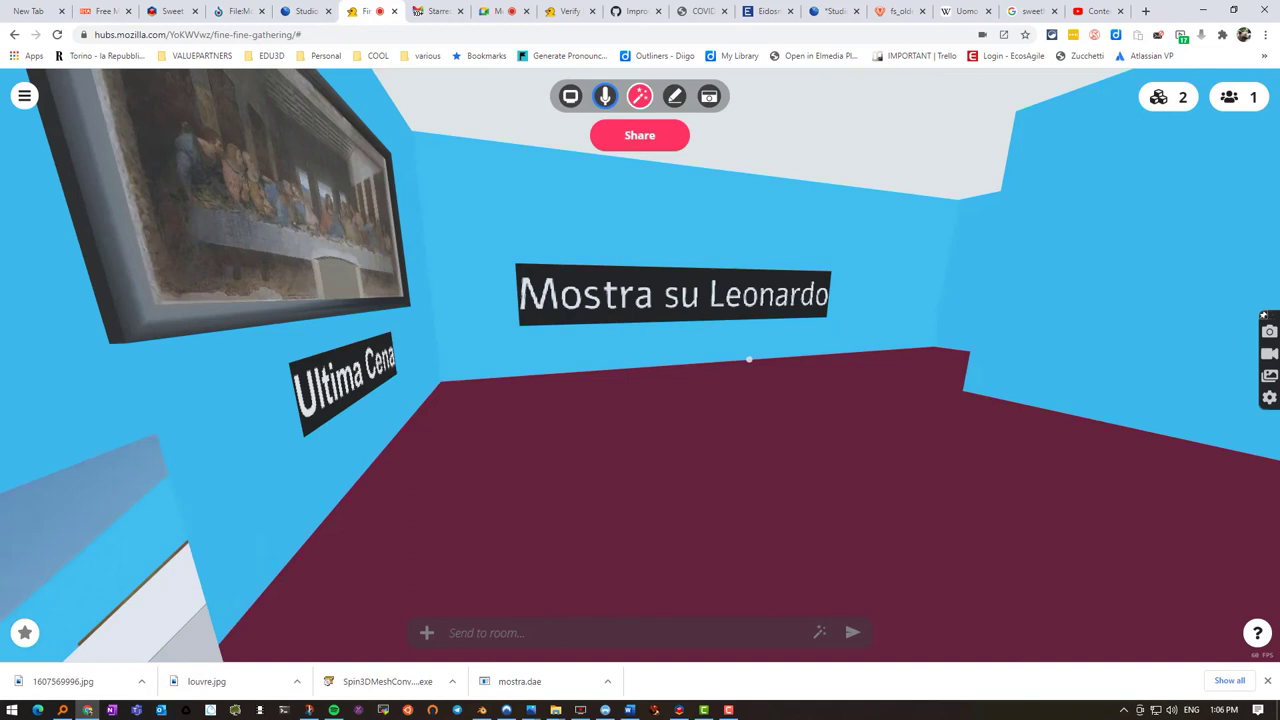
{"action": "mouse_move", "coordinate": [749, 359]}
{"action": "left_mouse_down"}
{"action": "mouse_move", "coordinate": [886, 369]}
{"action": "mouse_move", "coordinate": [731, 355]}
{"action": "left_mouse_up"}
{"action": "key", "text": "w"}
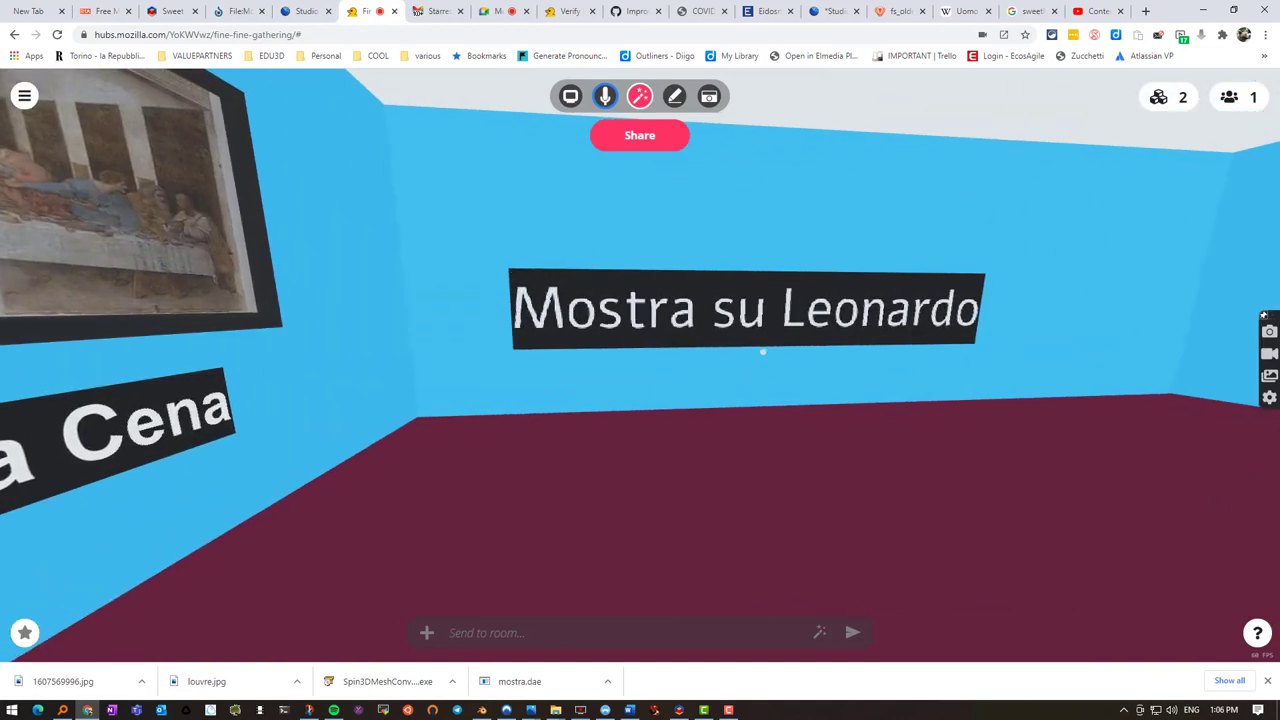
- Switch back to Spoke and examine the glTF statistics and file sizes of the mostravideo.glb model
{"action": "left_click", "coordinate": [305, 13]}
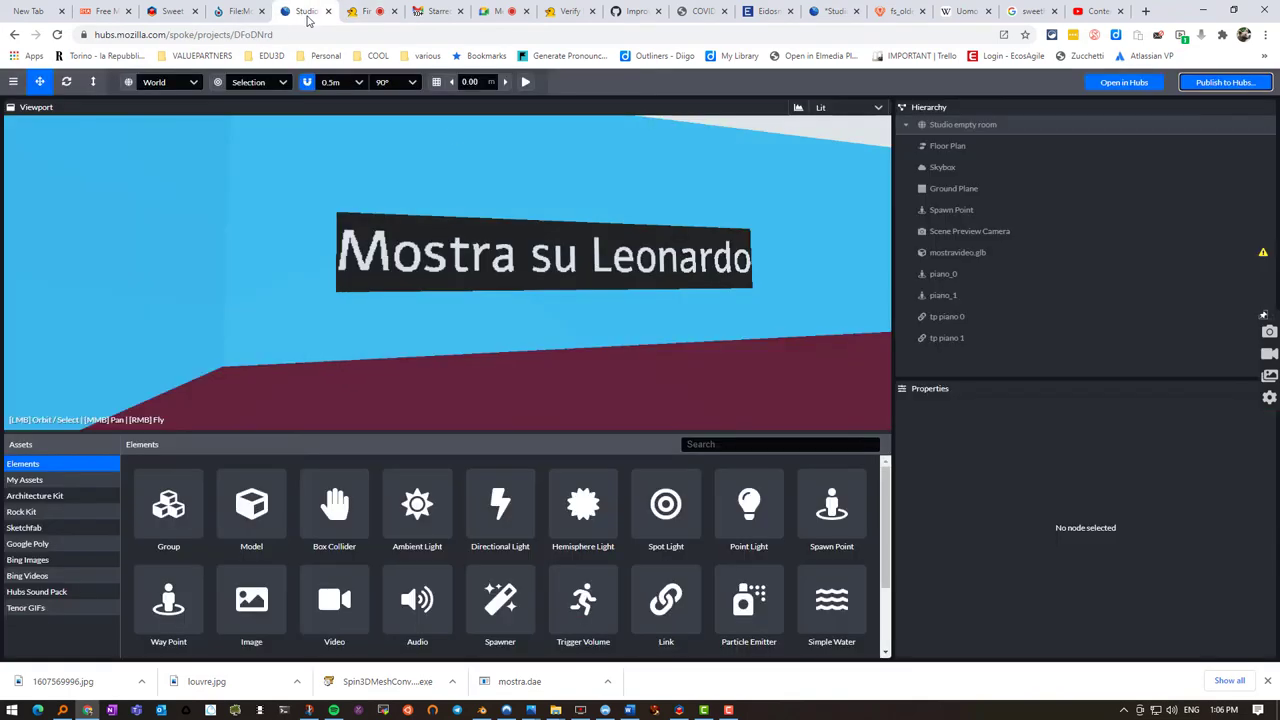
{"action": "left_click", "coordinate": [968, 253]}
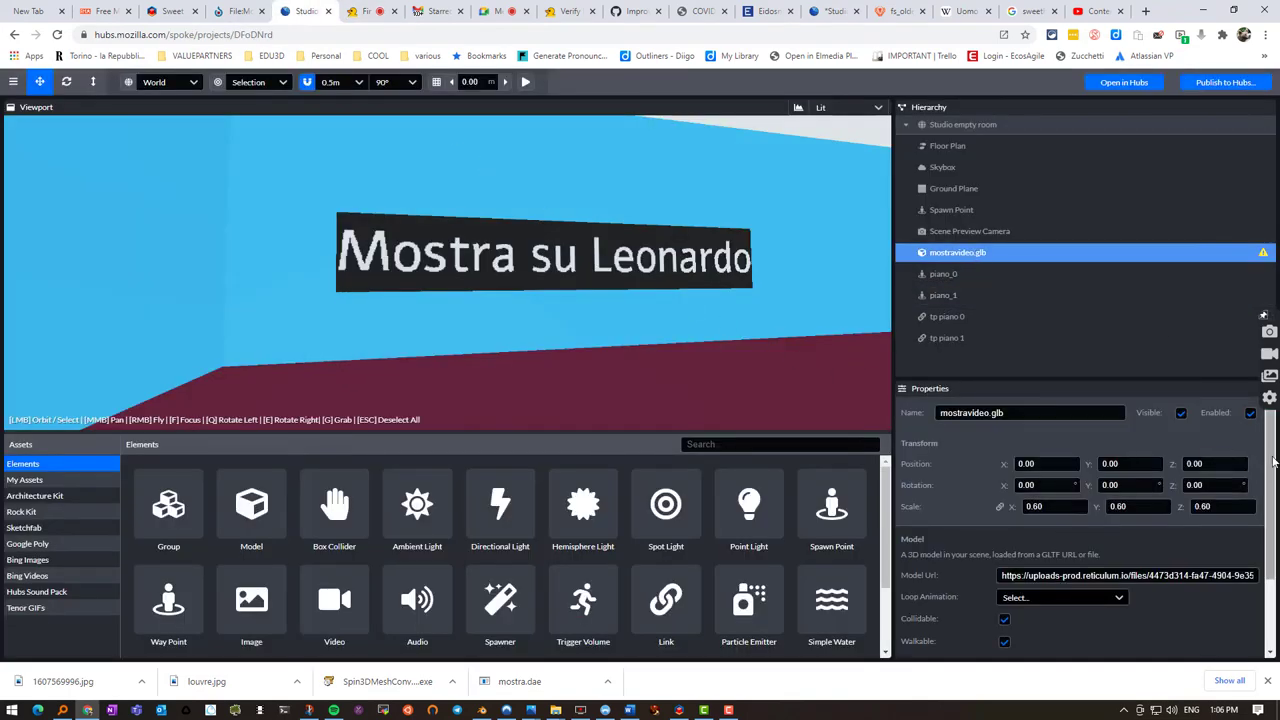
{"action": "left_click_drag", "start_coordinate": [1274, 458], "coordinate": [1274, 518]}
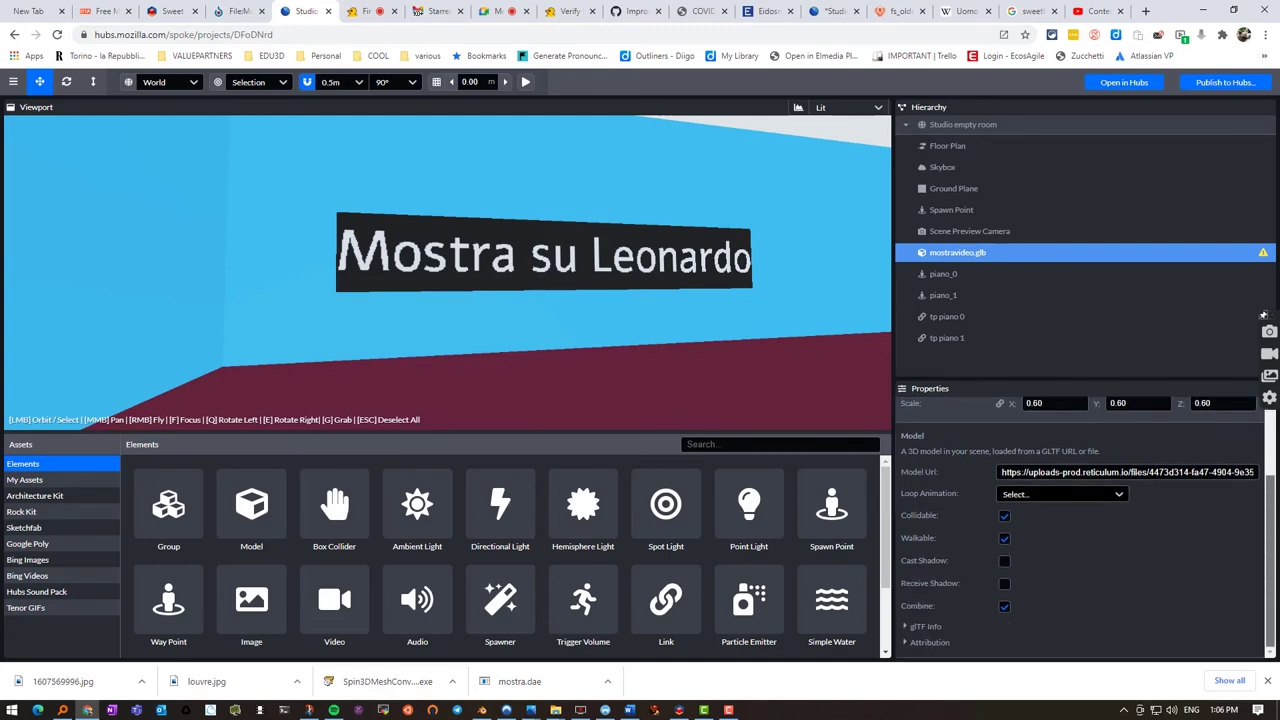
{"action": "left_click", "coordinate": [910, 627]}
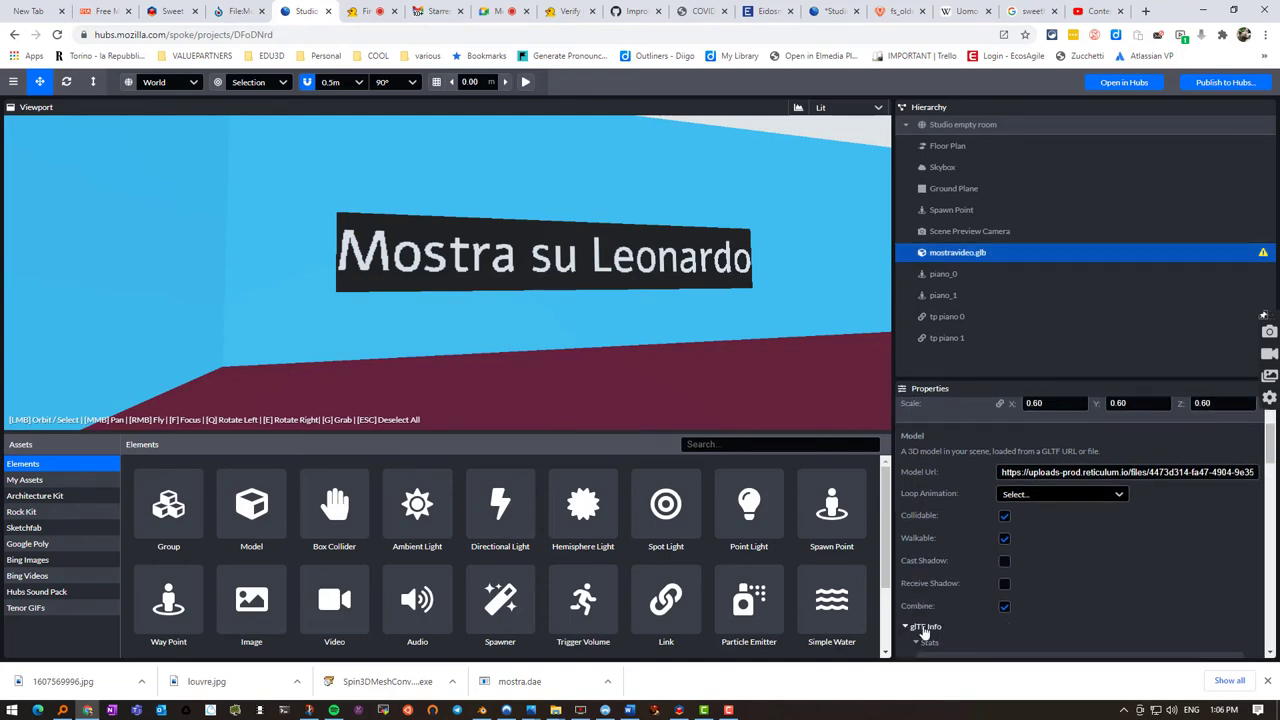
{"action": "scroll", "coordinate": [1095, 556], "scroll_direction": "down", "scroll_amount": 2}
{"action": "scroll", "coordinate": [990, 534], "scroll_direction": "down", "scroll_amount": 1}
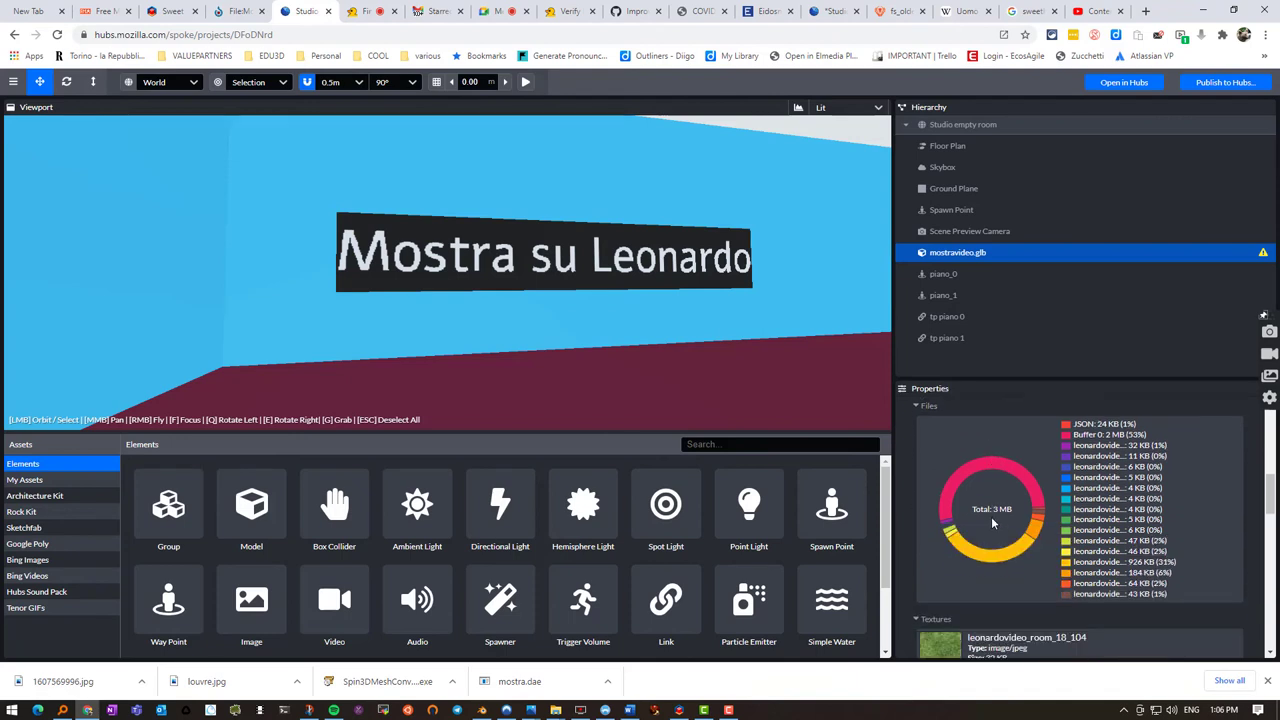